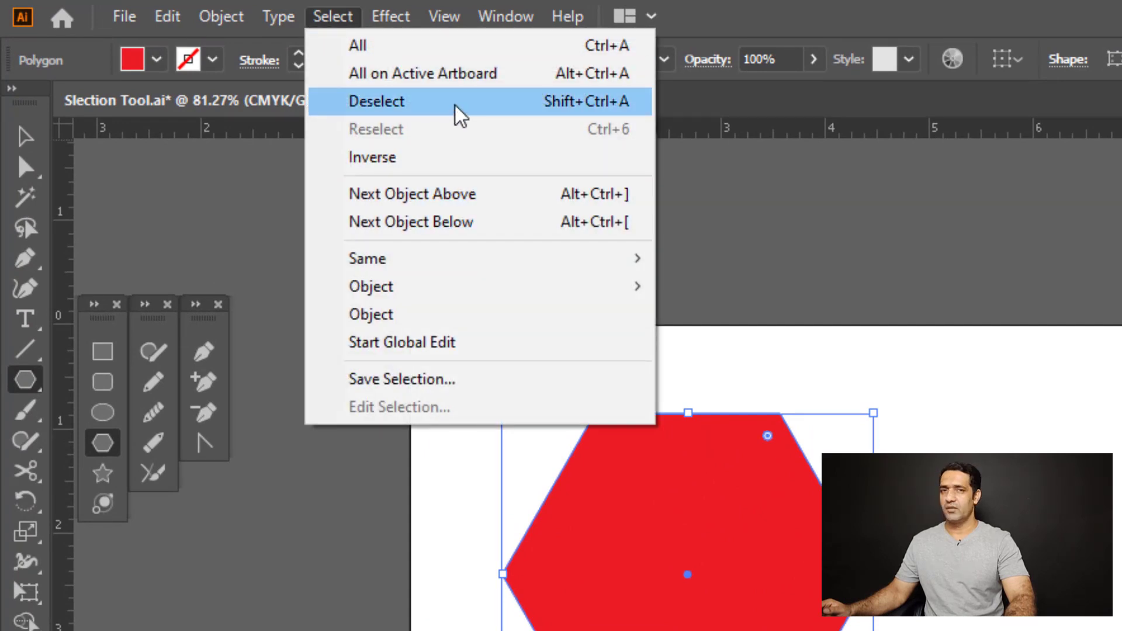
Step: Deselect the hexagon, activate the Selection tool and select the red hexagon with it
click(459, 114)
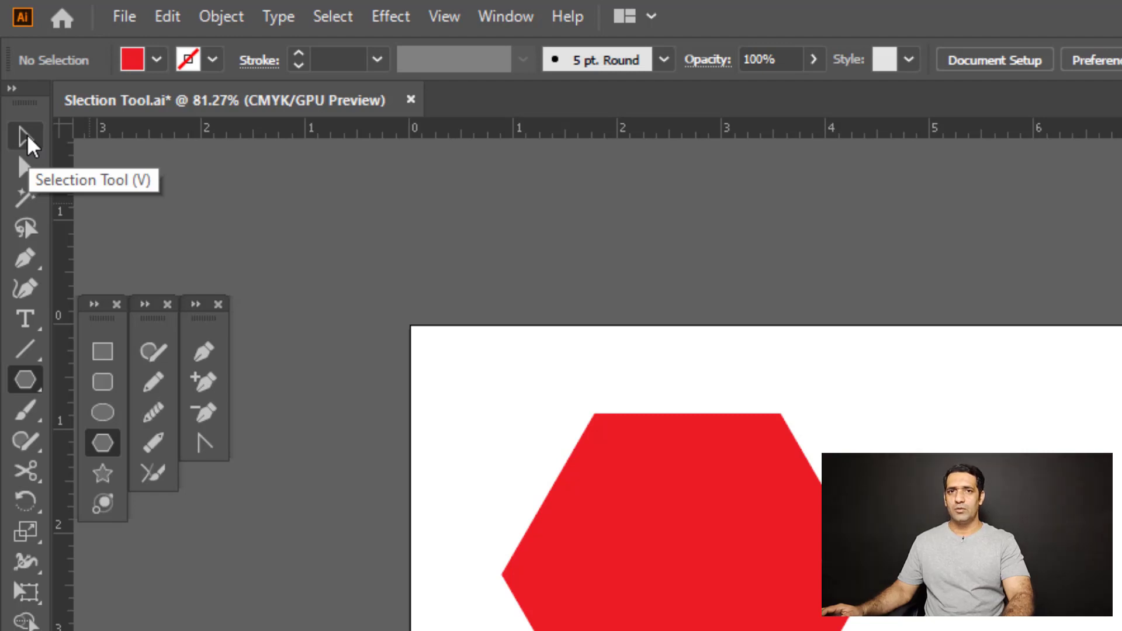
click(27, 134)
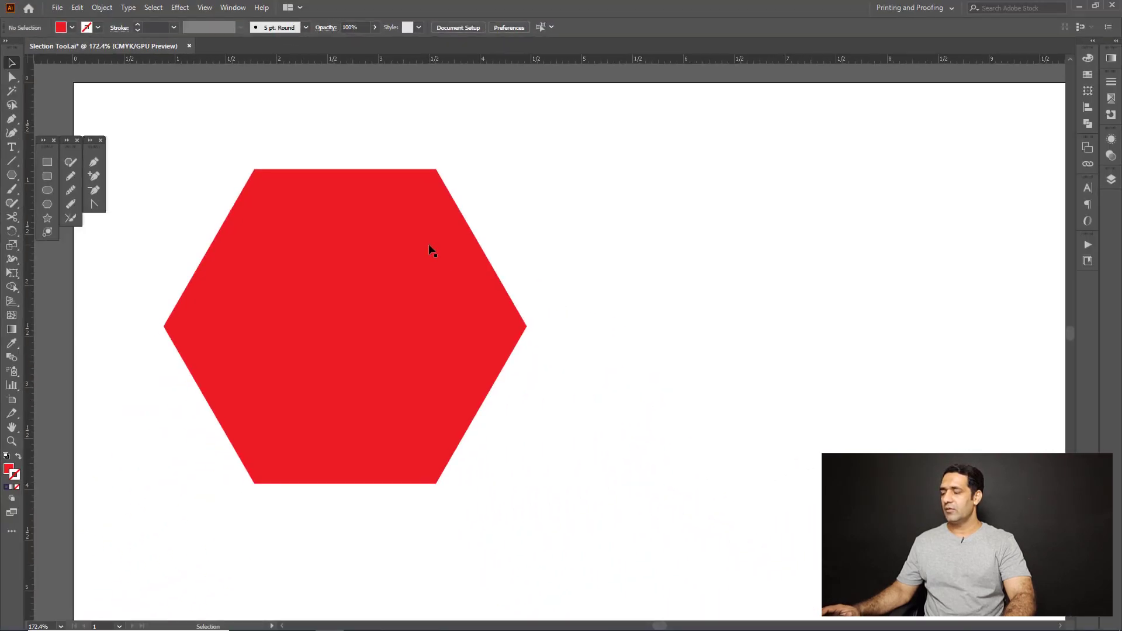
click(431, 250)
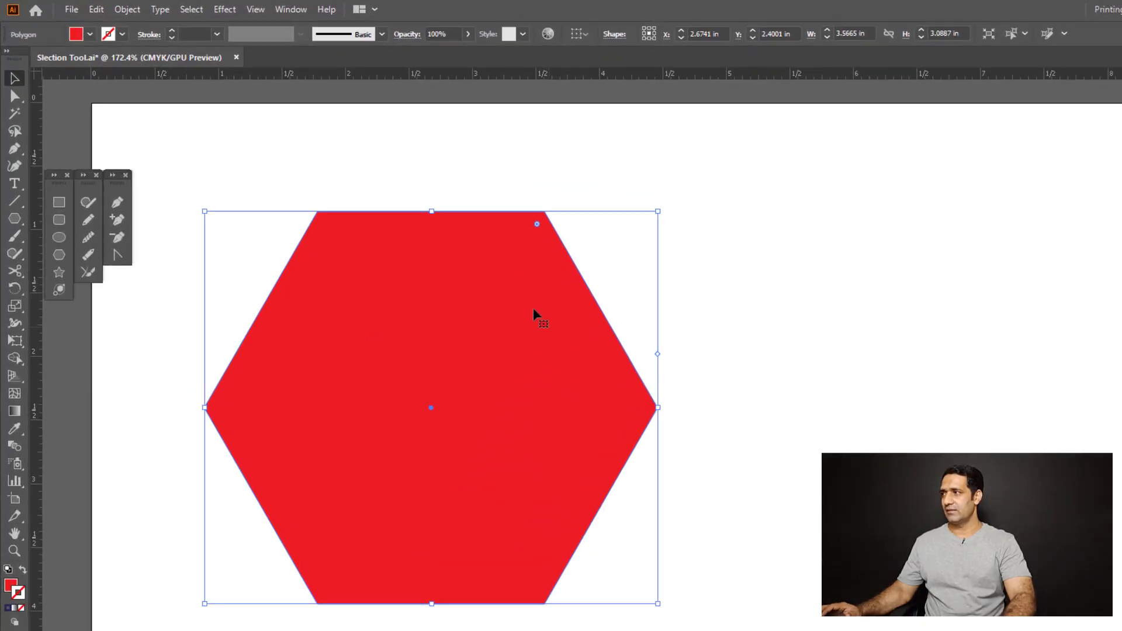
click(323, 13)
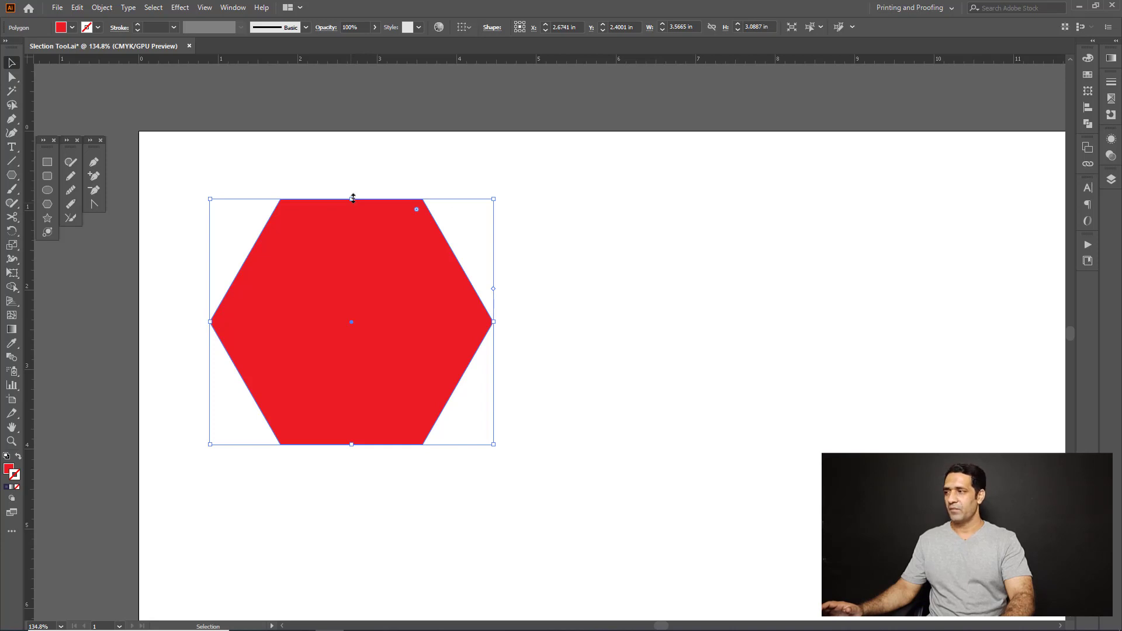
Step: Try making the hexagon shorter and taller by moving only its top edge, undoing each resize
drag(352, 198, 352, 271)
key(ctrl+z)
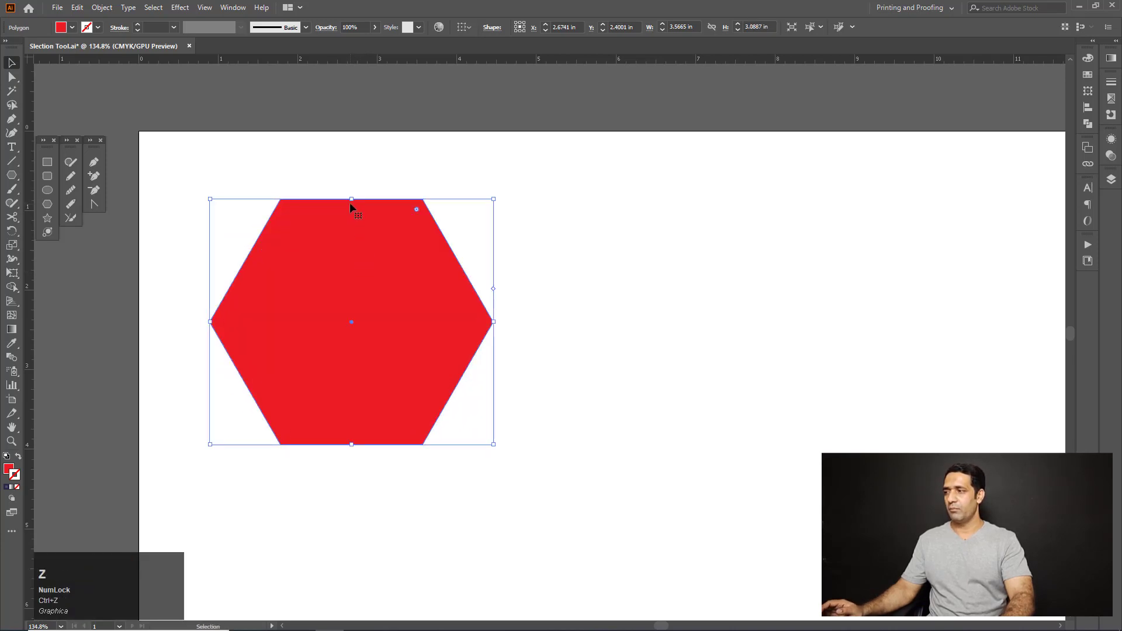
drag(352, 201, 352, 170)
key(ctrl+z)
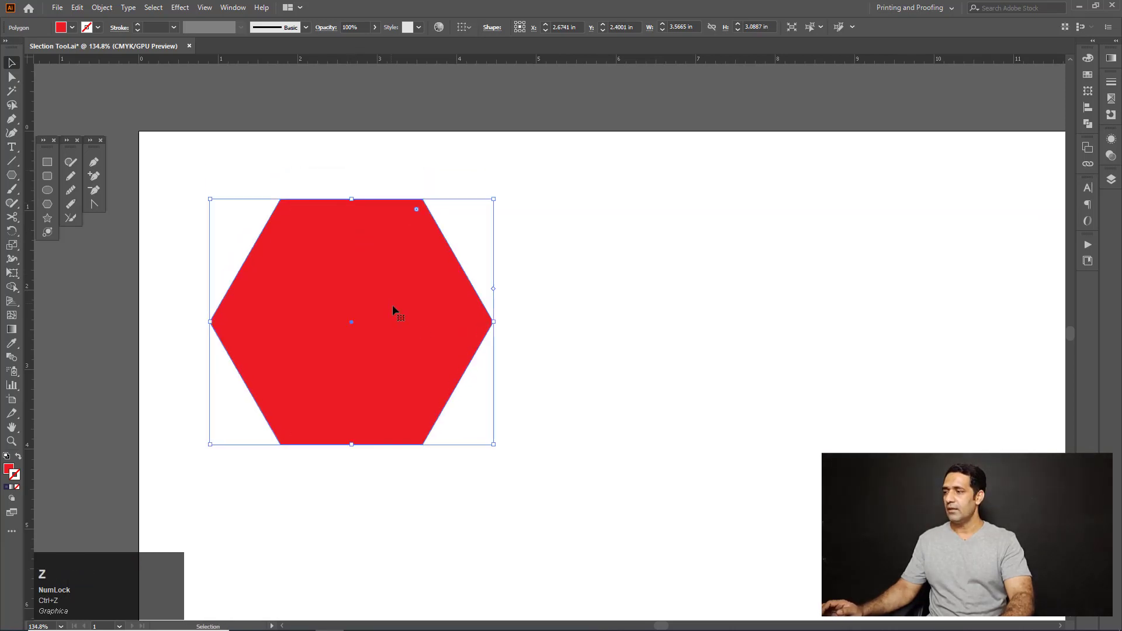
Step: Try widening the hexagon from its right and left sides and enlarging it from its upper-right corner, undoing each resize
drag(494, 322, 579, 328)
key(ctrl+z)
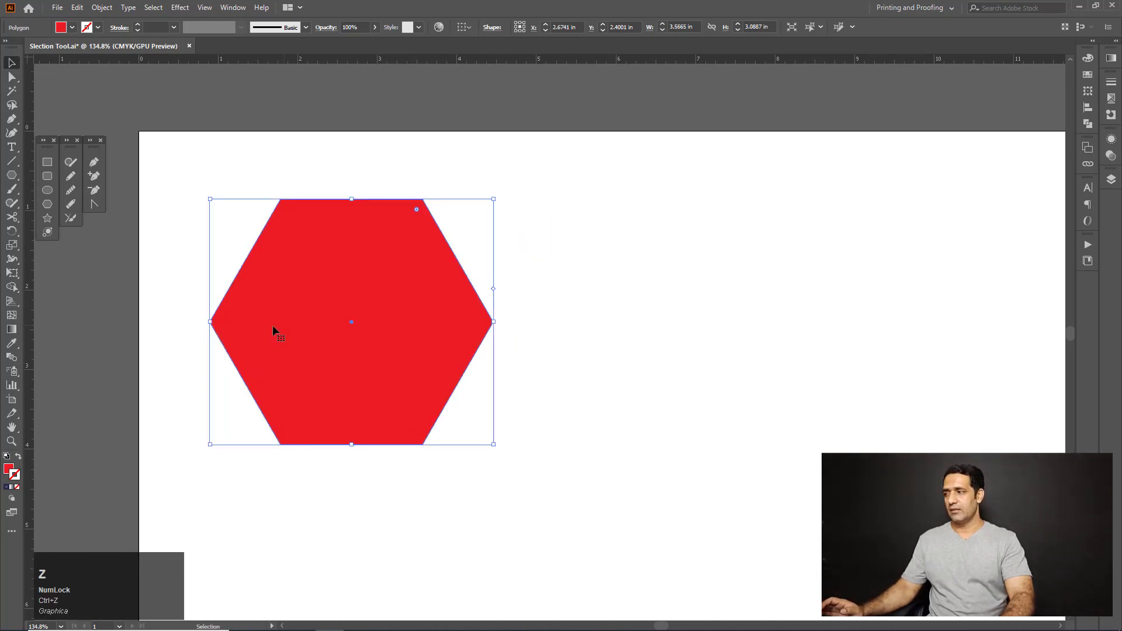
drag(212, 322, 166, 321)
key(ctrl+z)
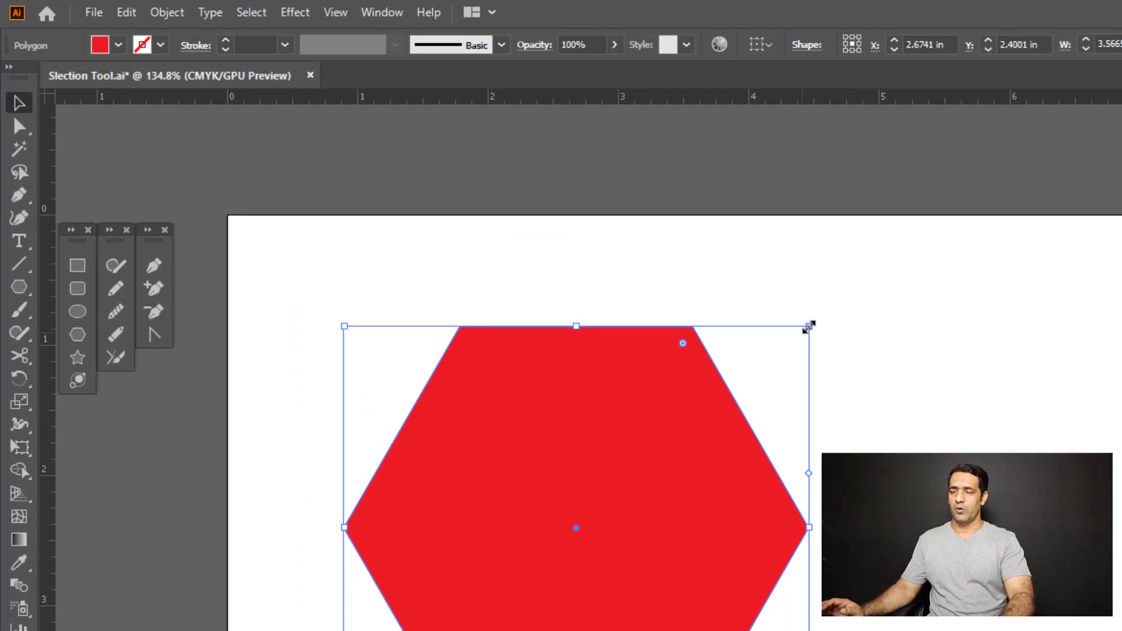
drag(810, 326, 898, 280)
key(ctrl+z)
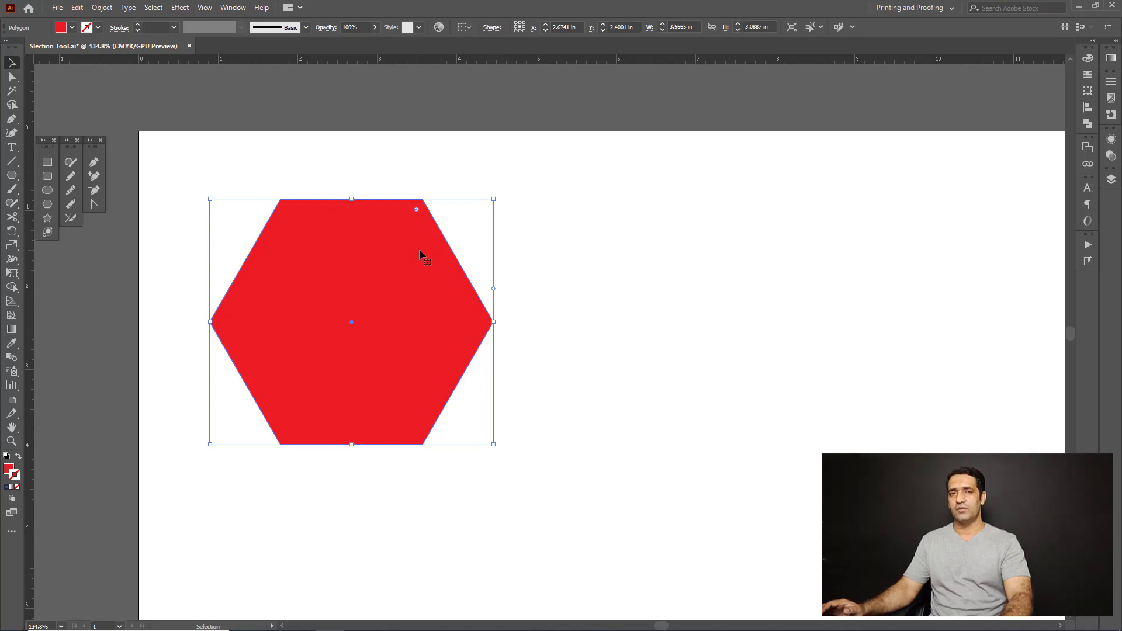
Step: Move the hexagon right and down on the artboard to about X 3.56 in, Y 3.22 in
drag(422, 249, 510, 286)
key(space)
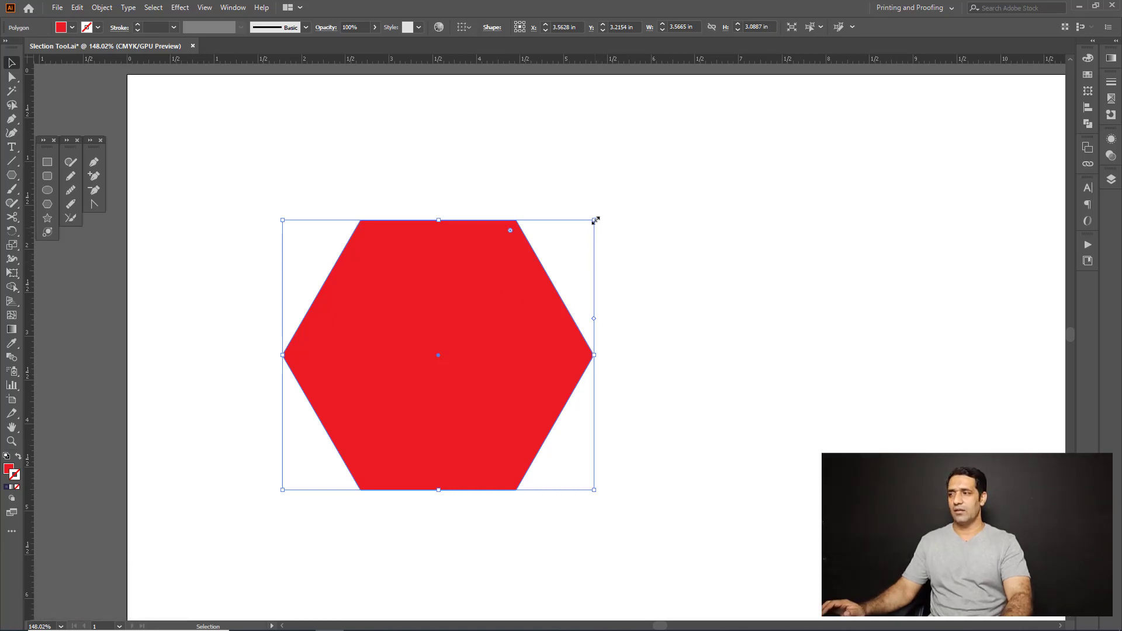
Step: Try scaling the hexagon larger and smaller freely from its upper-right corner, undoing each change
drag(596, 222, 679, 154)
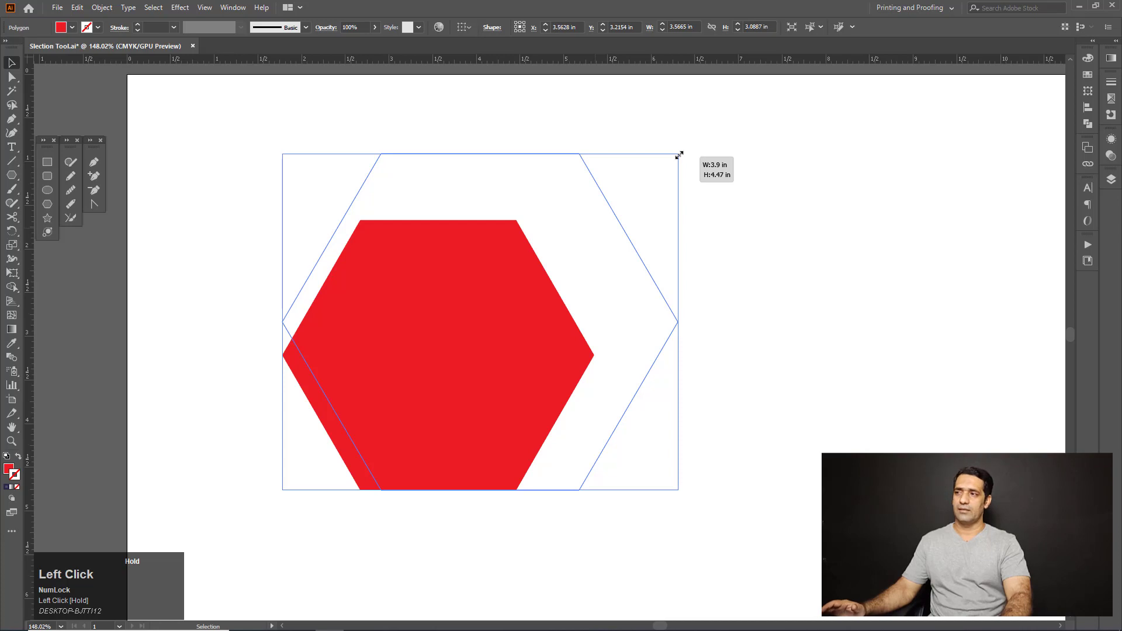
drag(680, 155, 697, 141)
key(ctrl+z)
drag(594, 221, 554, 250)
key(ctrl+z)
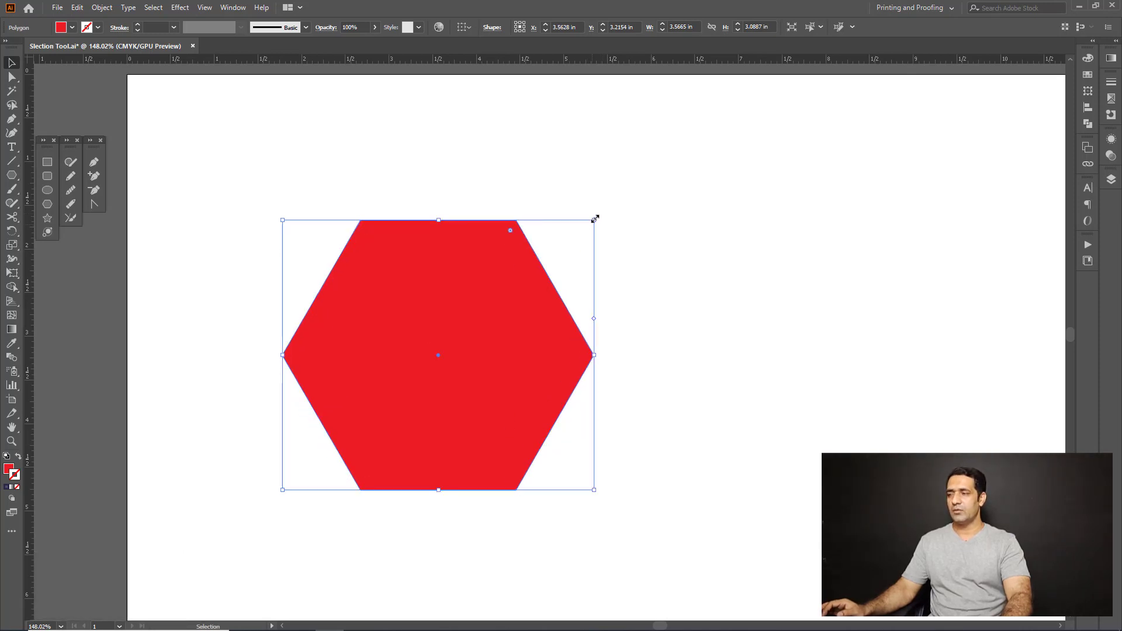
Step: Try enlarging the hexagon with its proportions constrained from the upper-right corner and from the right side, undoing both changes
drag(595, 219, 633, 192)
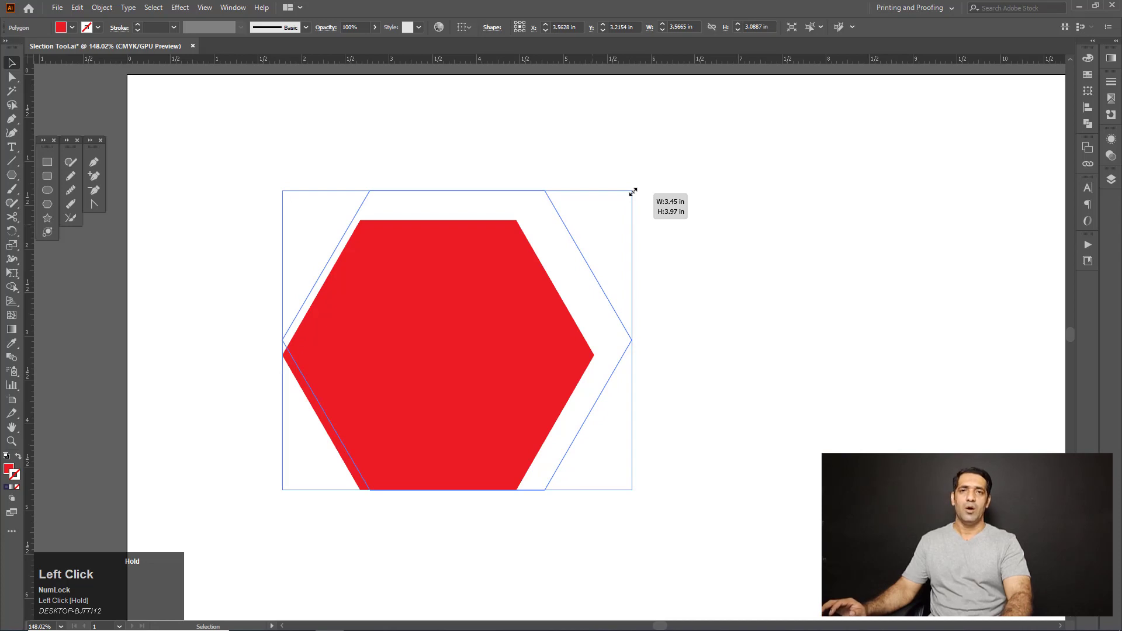
drag(633, 192, 674, 164)
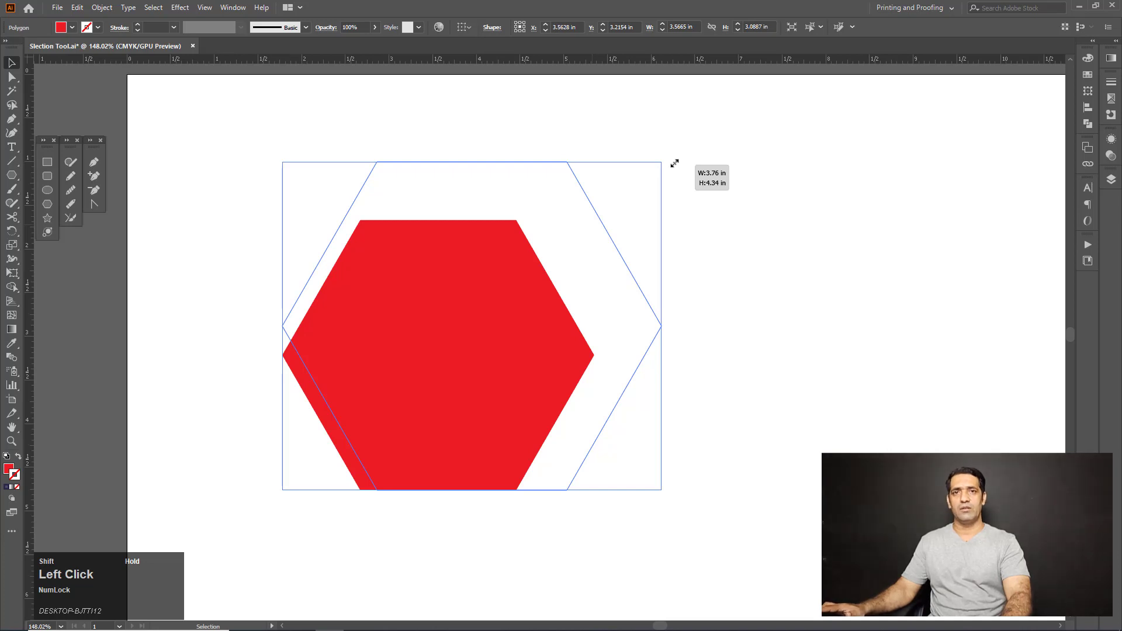
drag(675, 163, 675, 163)
key(ctrl+z)
drag(595, 357, 650, 354)
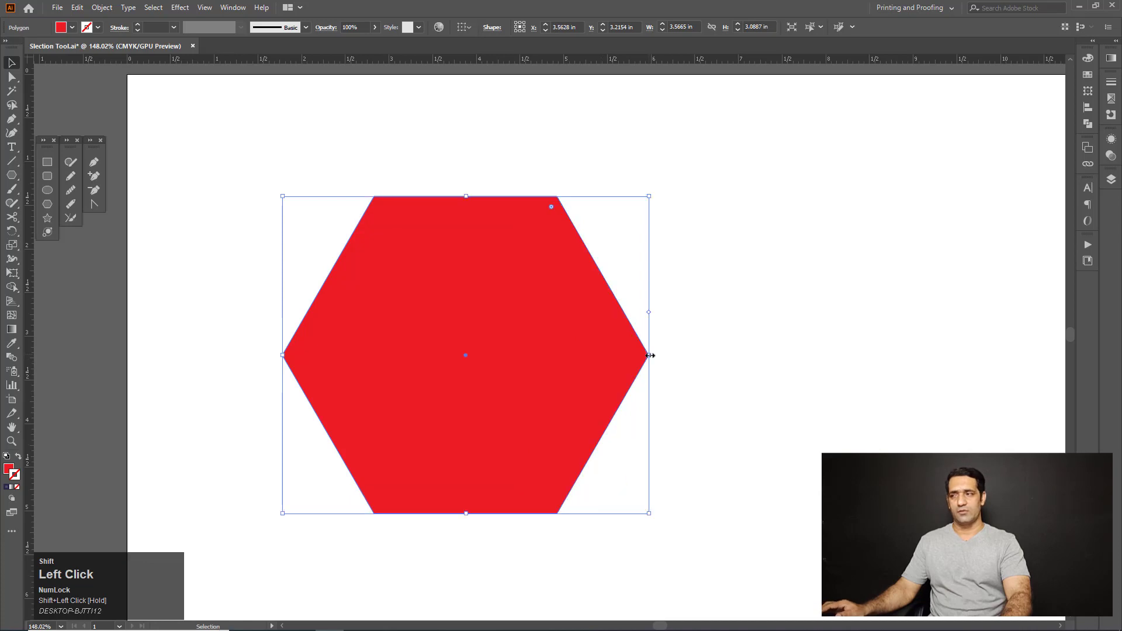
key(ctrl+z)
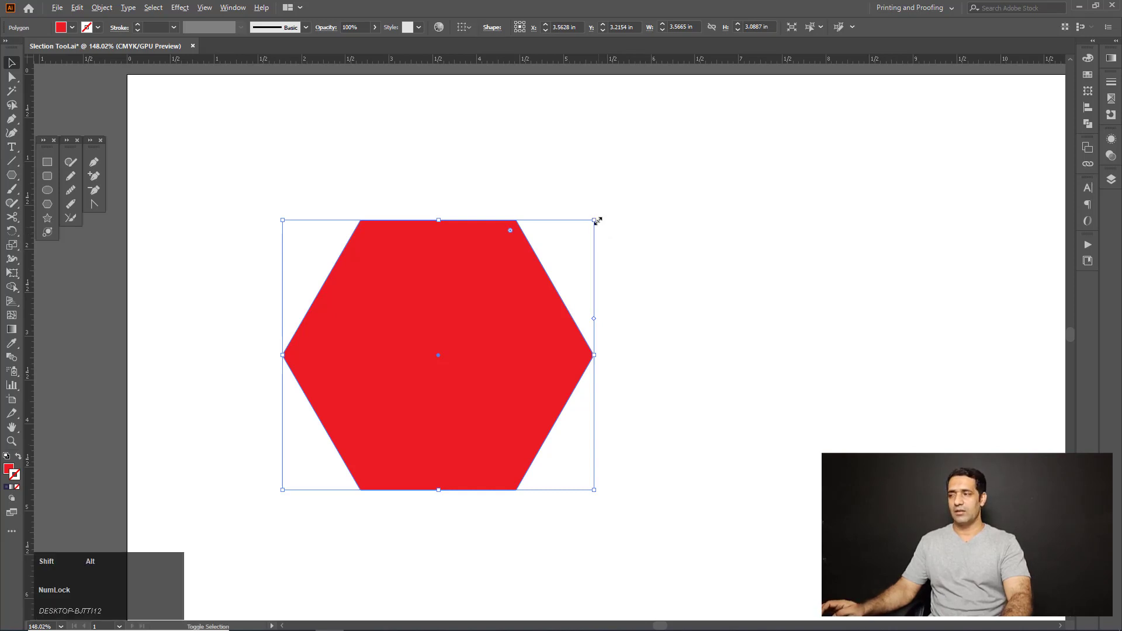
Step: Scale the hexagon proportionally from its centre to about 4.83 by 4.18 in and undo the scaling
alt+shift+drag(595, 220, 658, 174)
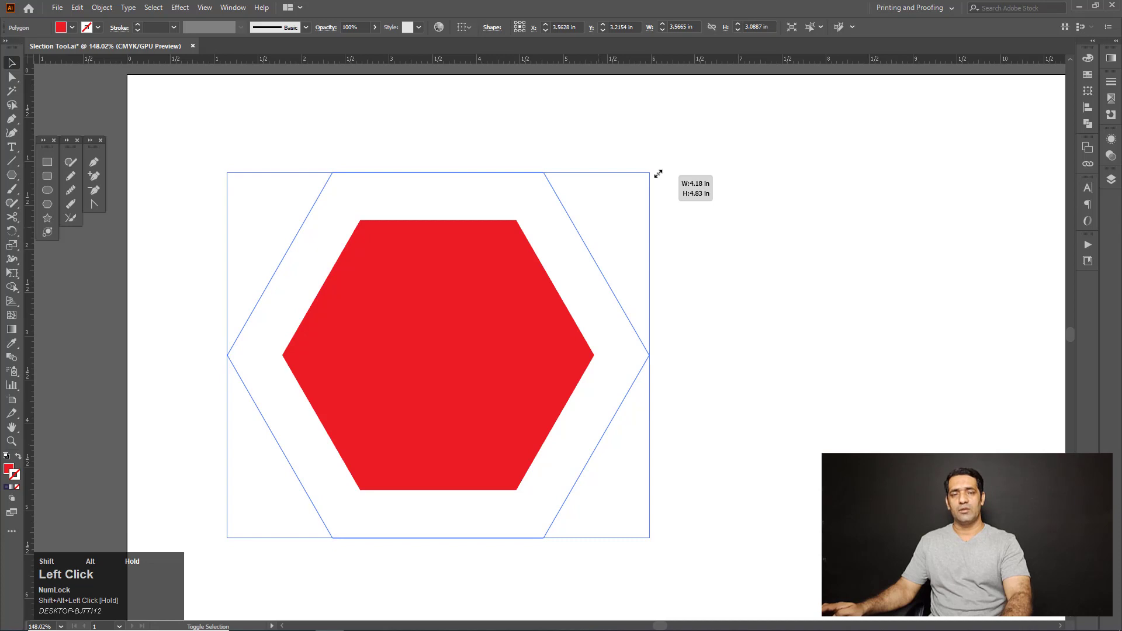
alt+shift+drag(658, 173, 657, 175)
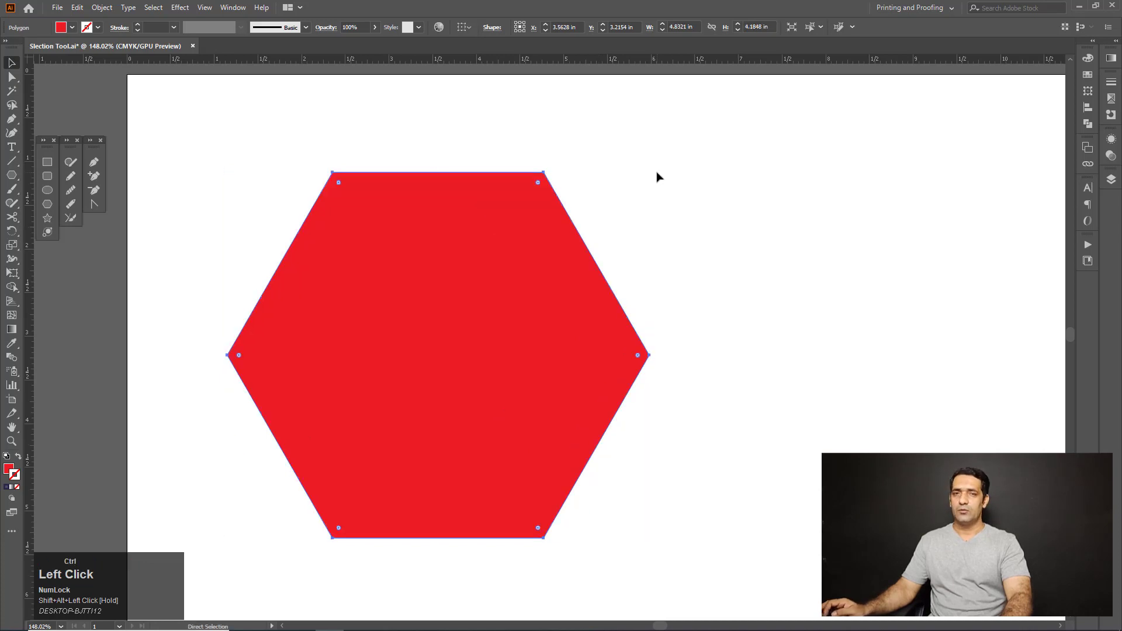
key(ctrl+z)
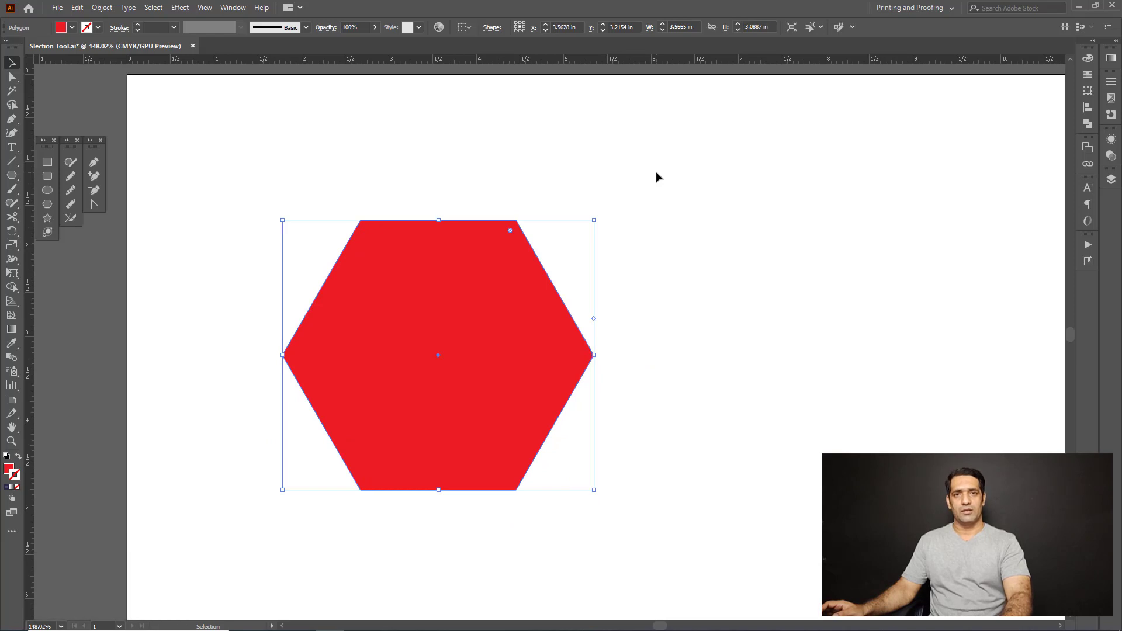
Step: Reselect the hexagon and try rotating it clockwise around its centre by different amounts, undoing each rotation
click(672, 225)
scroll(710, 300, down, 1)
click(519, 335)
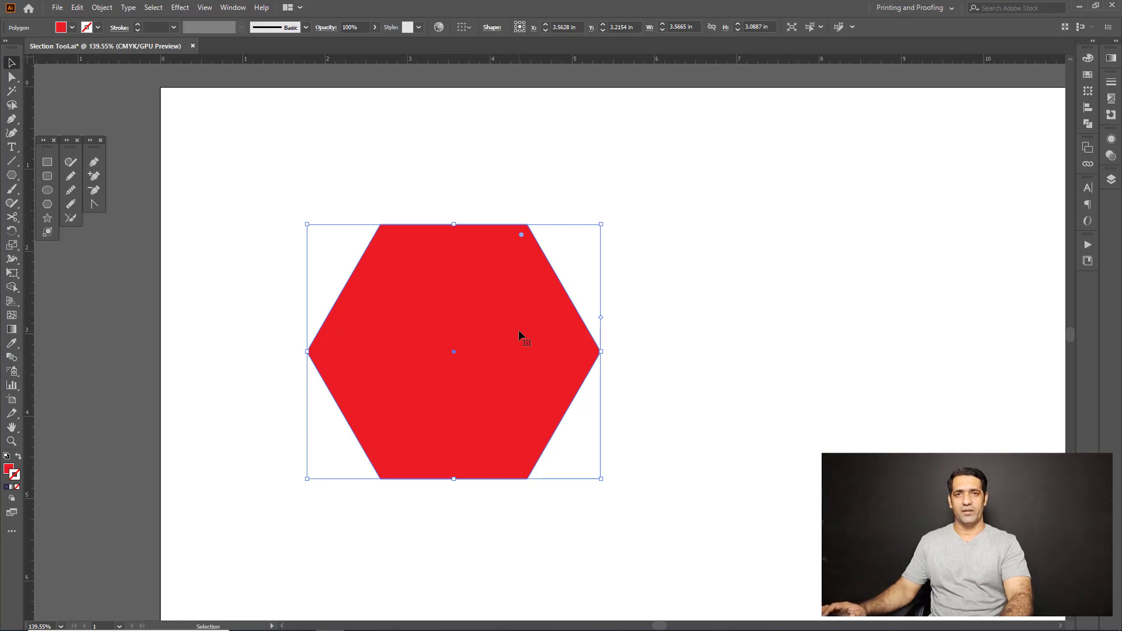
scroll(519, 329, up, 1)
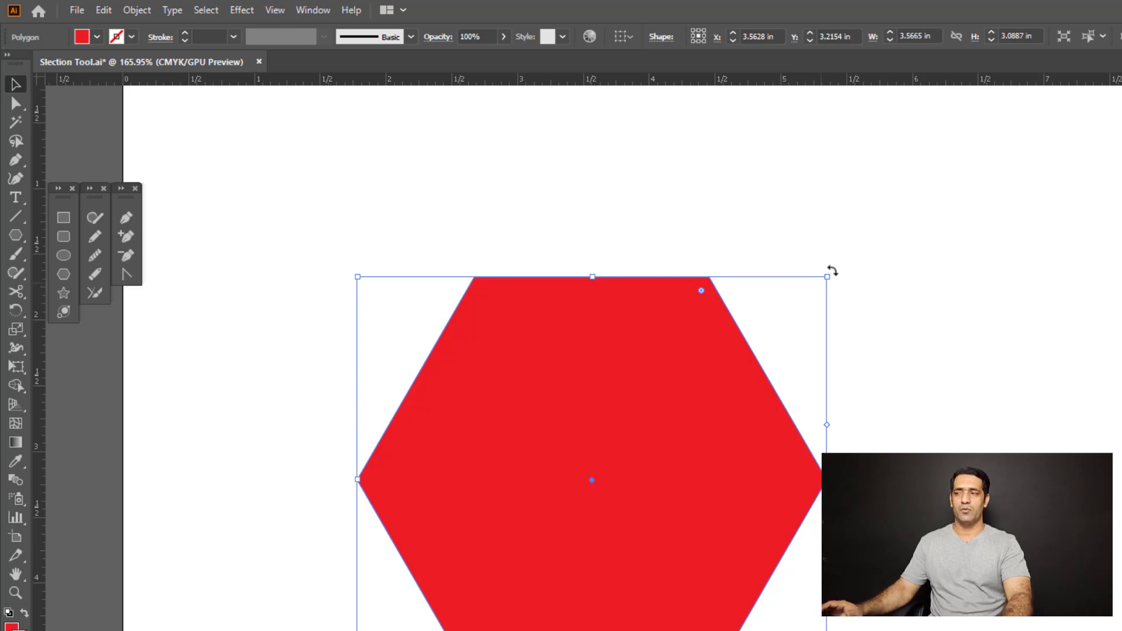
drag(832, 271, 854, 322)
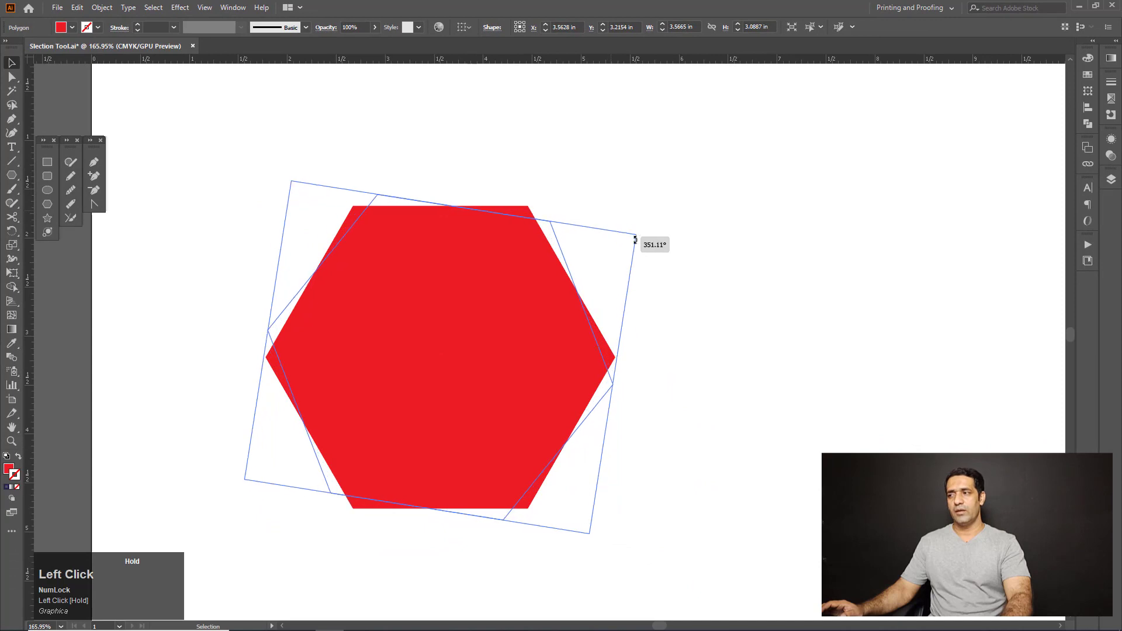
drag(636, 240, 637, 241)
key(ctrl+z)
drag(620, 203, 656, 263)
key(ctrl+z)
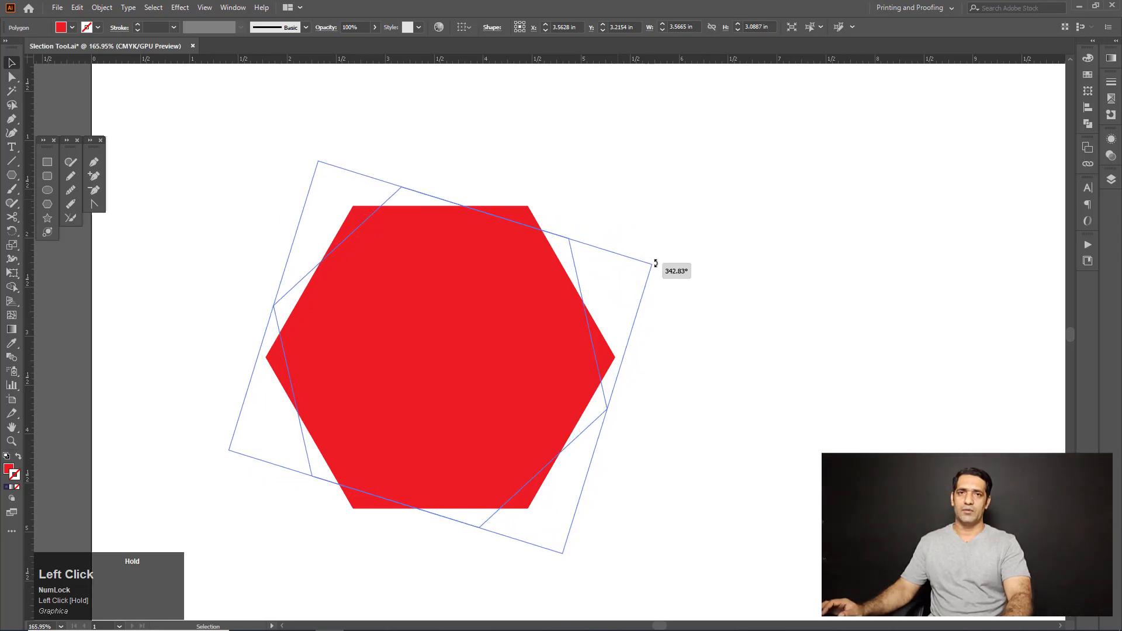
drag(655, 264, 665, 304)
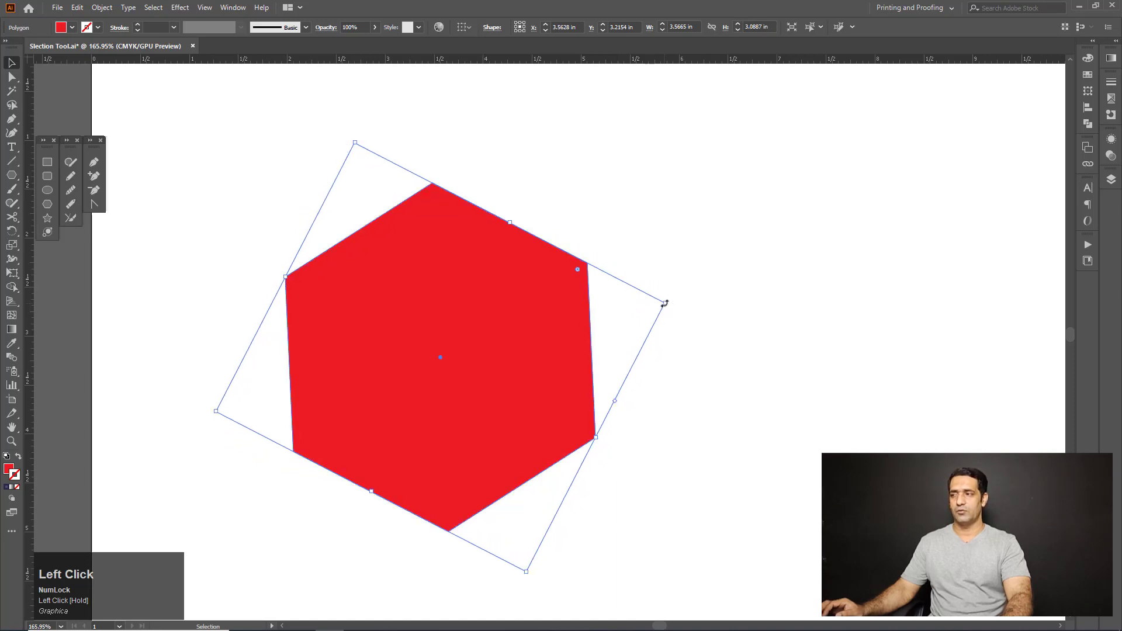
key(ctrl+z)
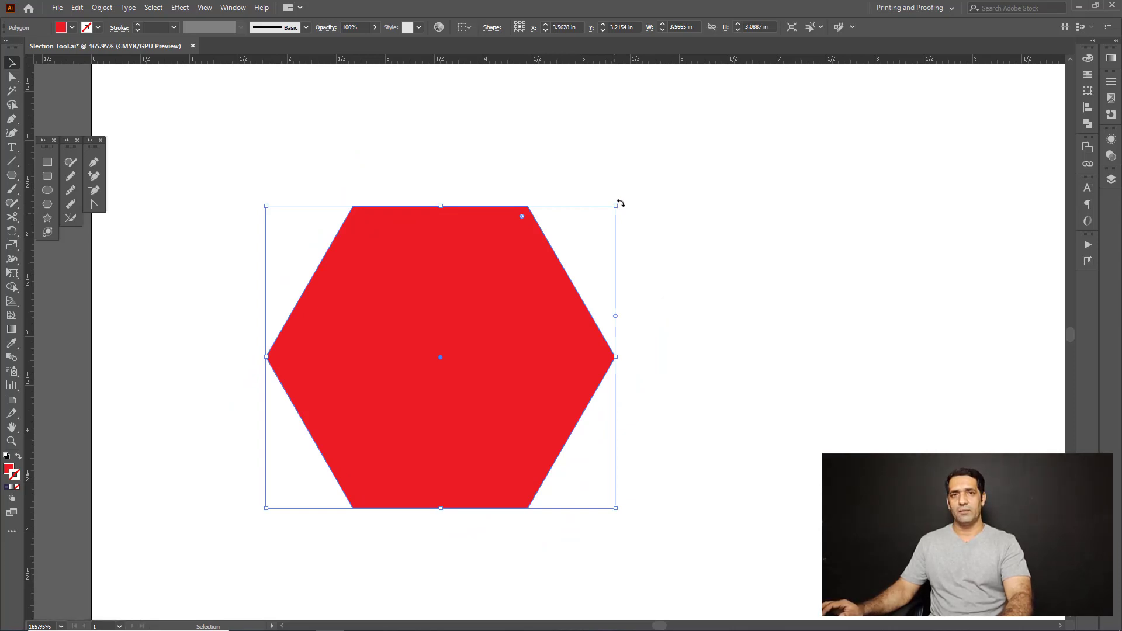
mouse_move(618, 201)
mouse_down()
mouse_move(512, 172)
mouse_move(631, 210)
mouse_up()
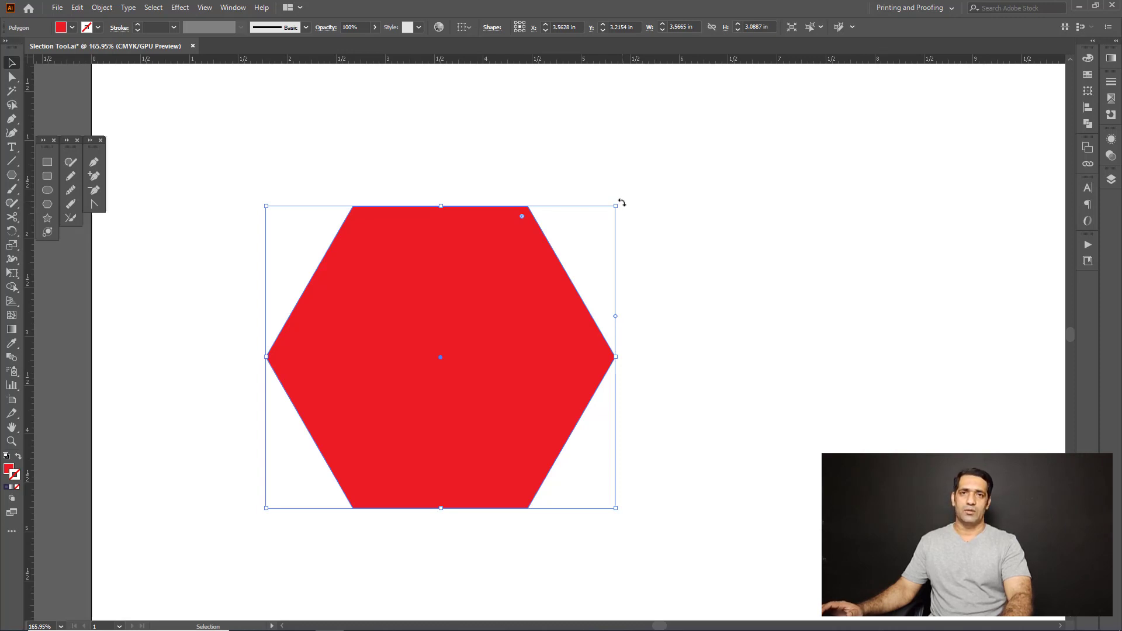
Step: Reselect the hexagon and place a duplicate to its right at about X 7.82 in, Y 3.72 in
click(616, 296)
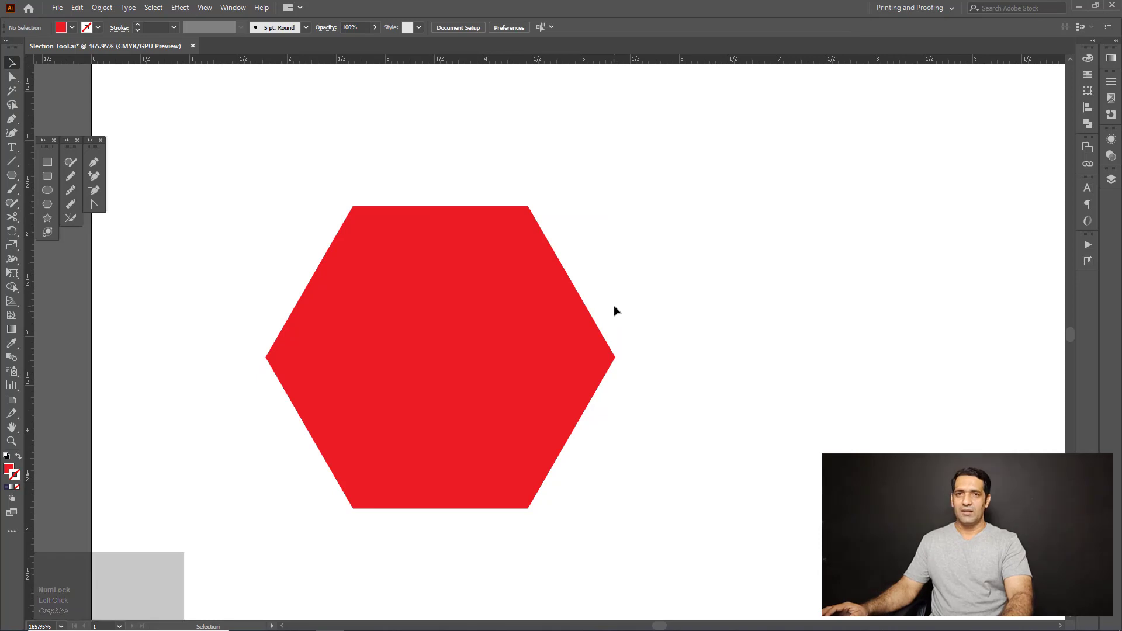
key(space)
scroll(544, 325, down, 1)
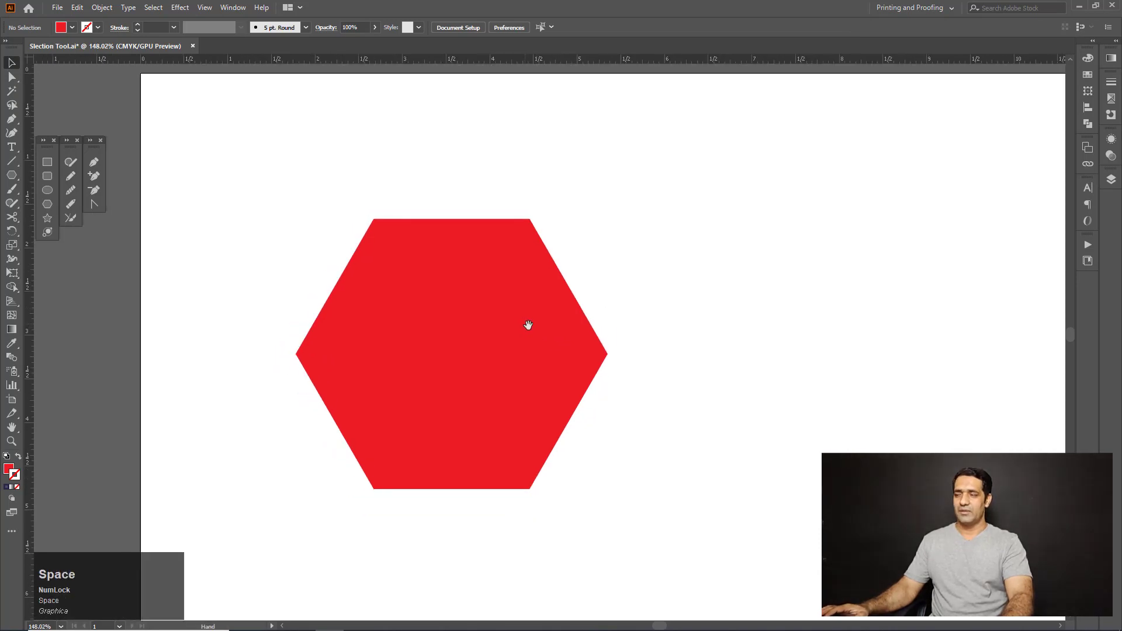
drag(556, 334, 505, 319)
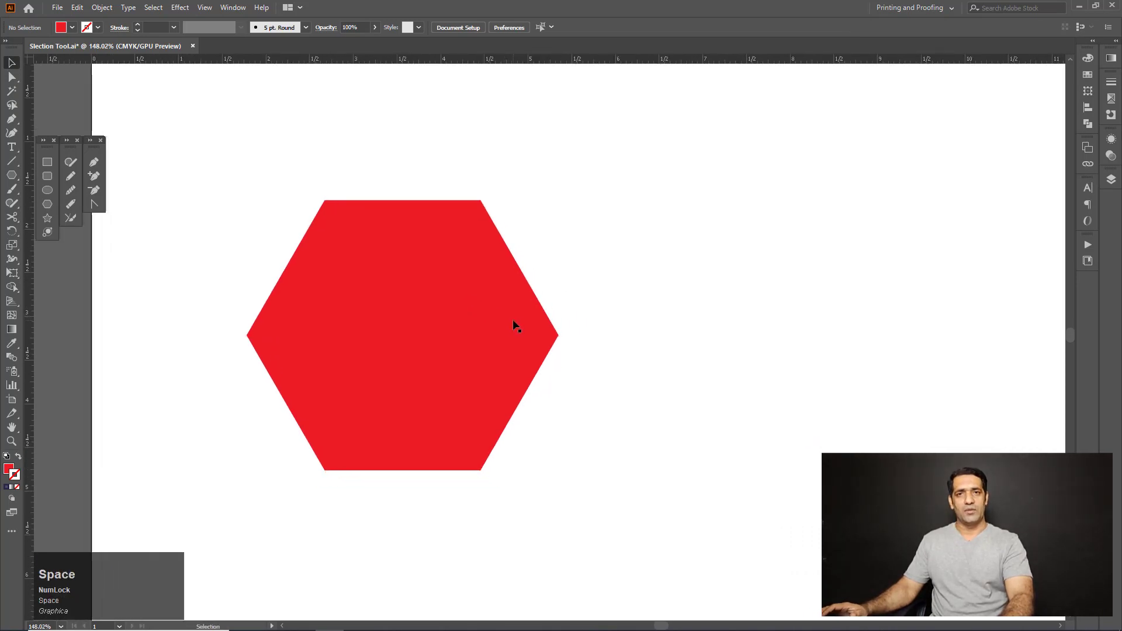
click(480, 306)
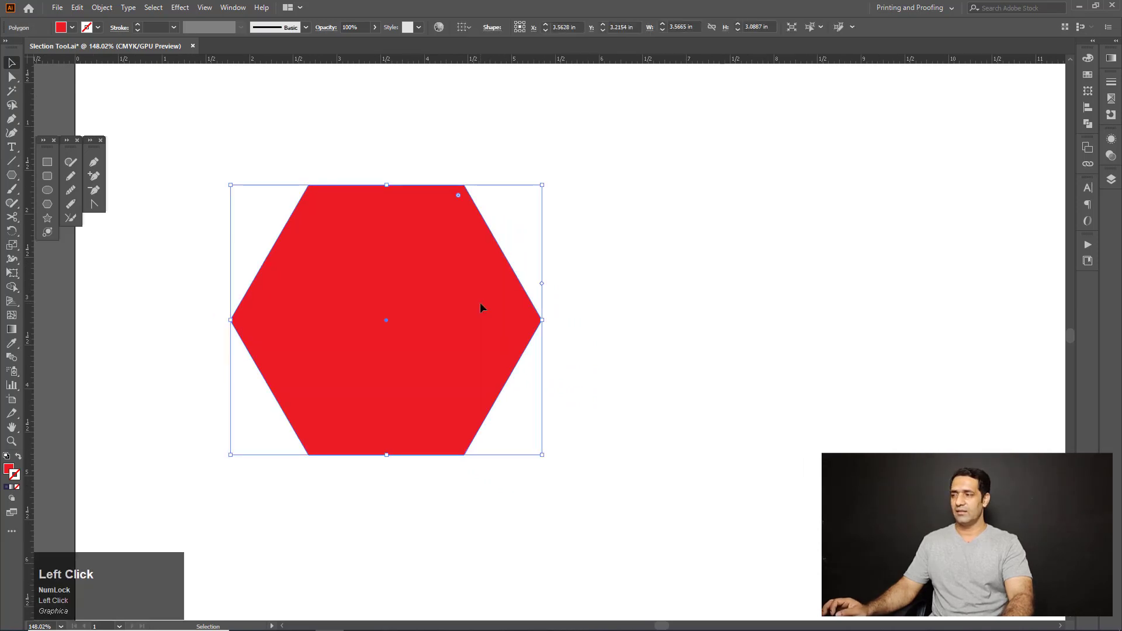
key(alt)
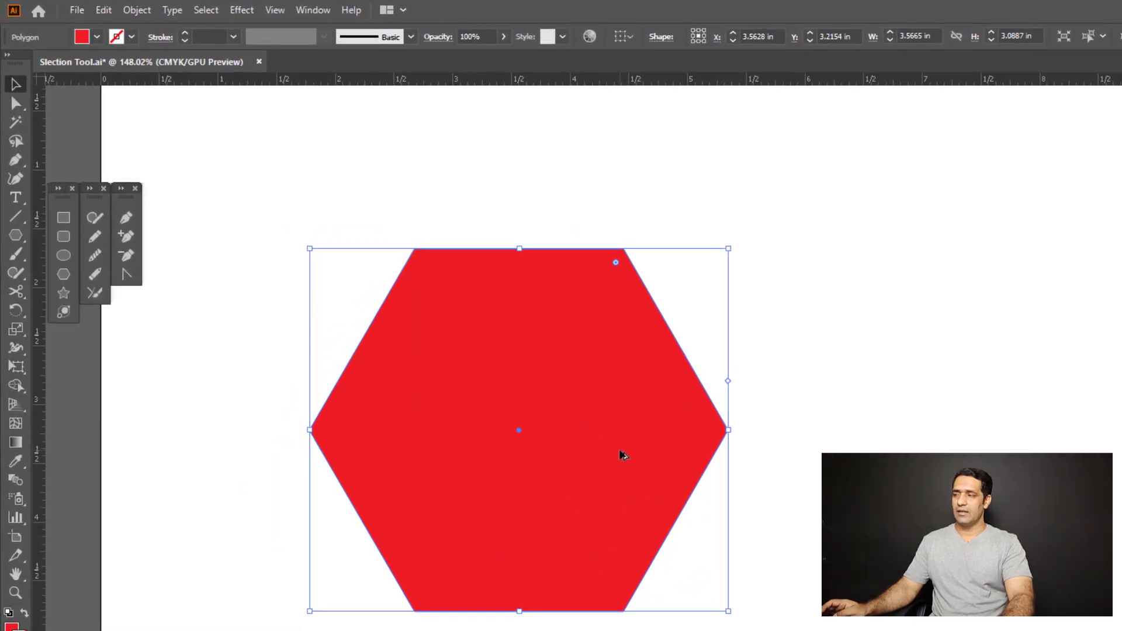
drag(620, 451, 1085, 525)
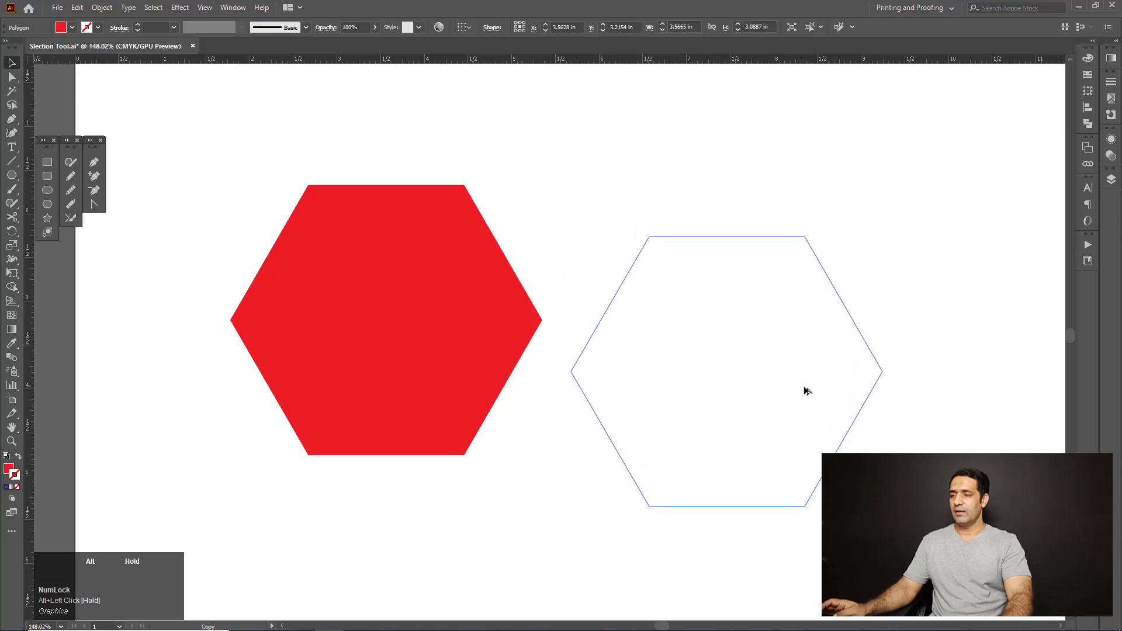
drag(806, 390, 836, 383)
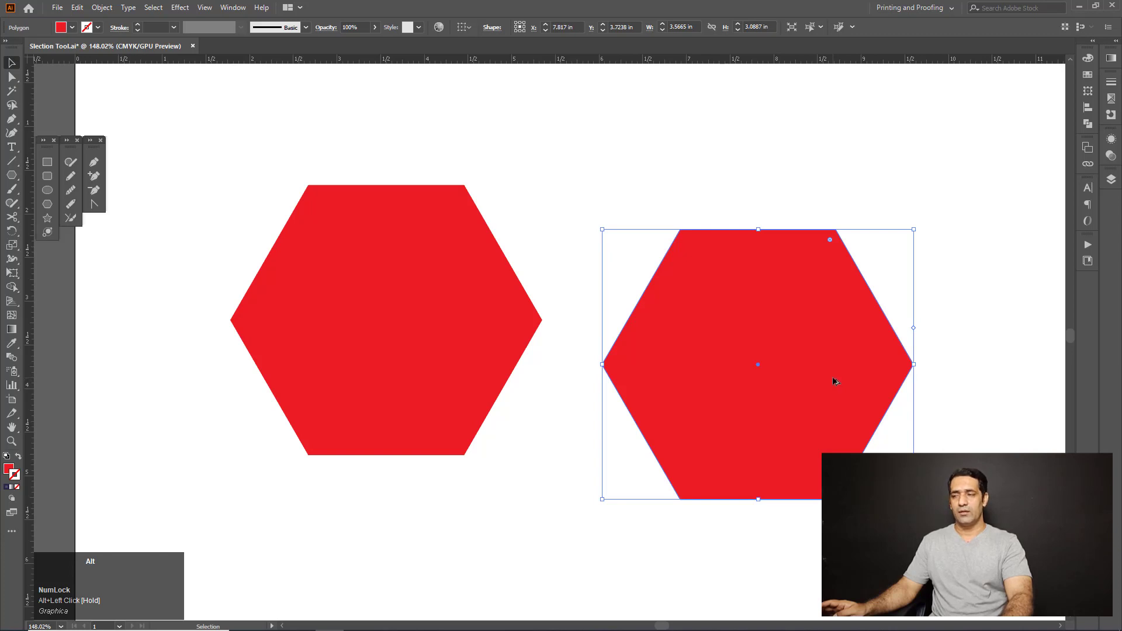
Step: Place three more copies of the hexagon around the artboard and undo all four duplicates
drag(792, 371, 795, 417)
drag(795, 416, 523, 429)
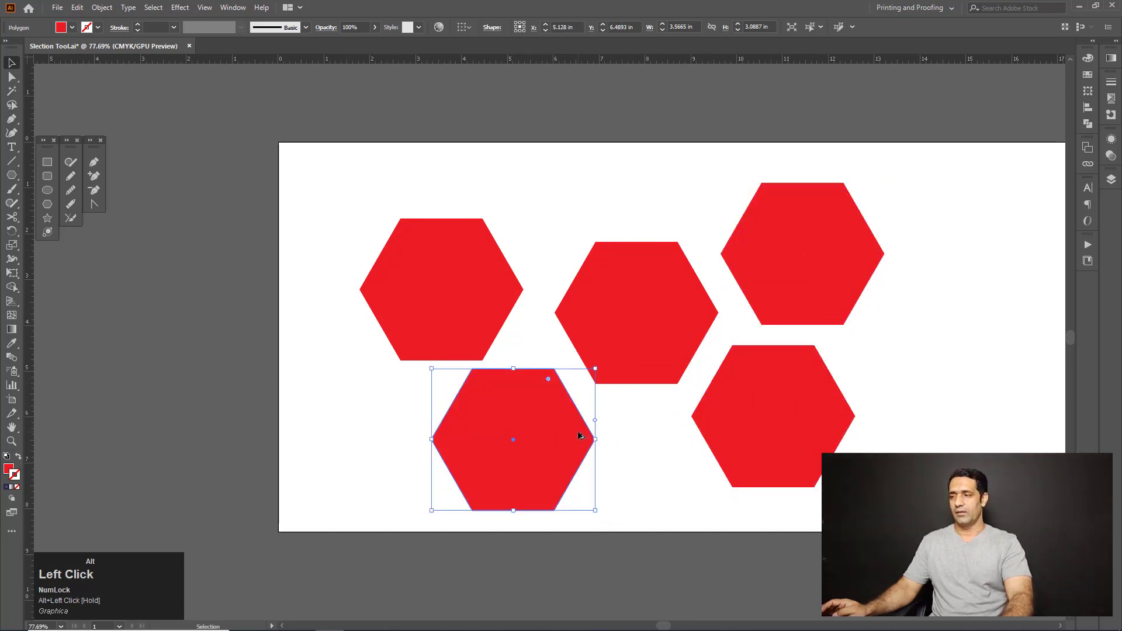
key(ctrl+z)
key(ctrl+z)
key(ctrl+z)
key(ctrl+z)
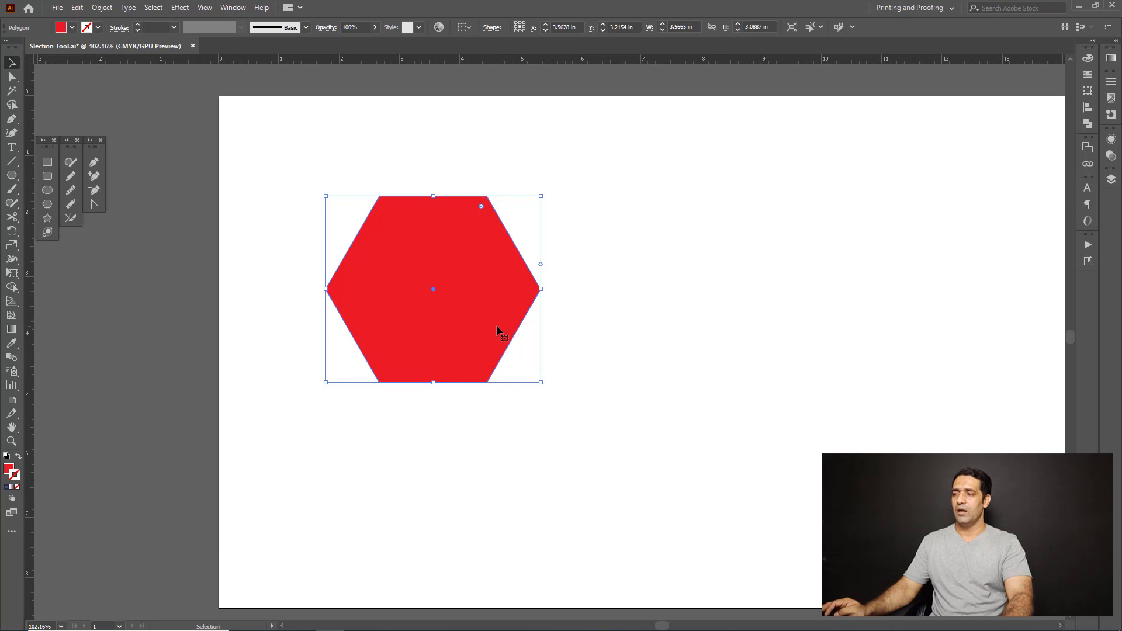
Step: Duplicate the hexagon horizontally to its right at about X 7.61 in and repeat the duplication twice at the same spacing
drag(494, 324, 750, 320)
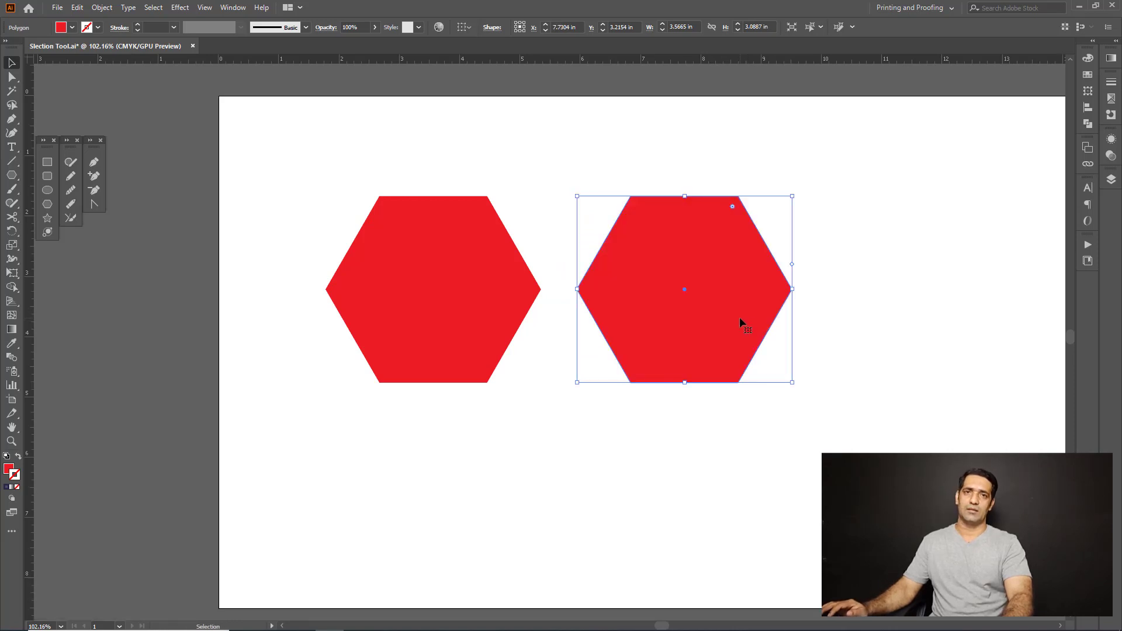
key(ctrl+space)
drag(720, 316, 666, 323)
key(space)
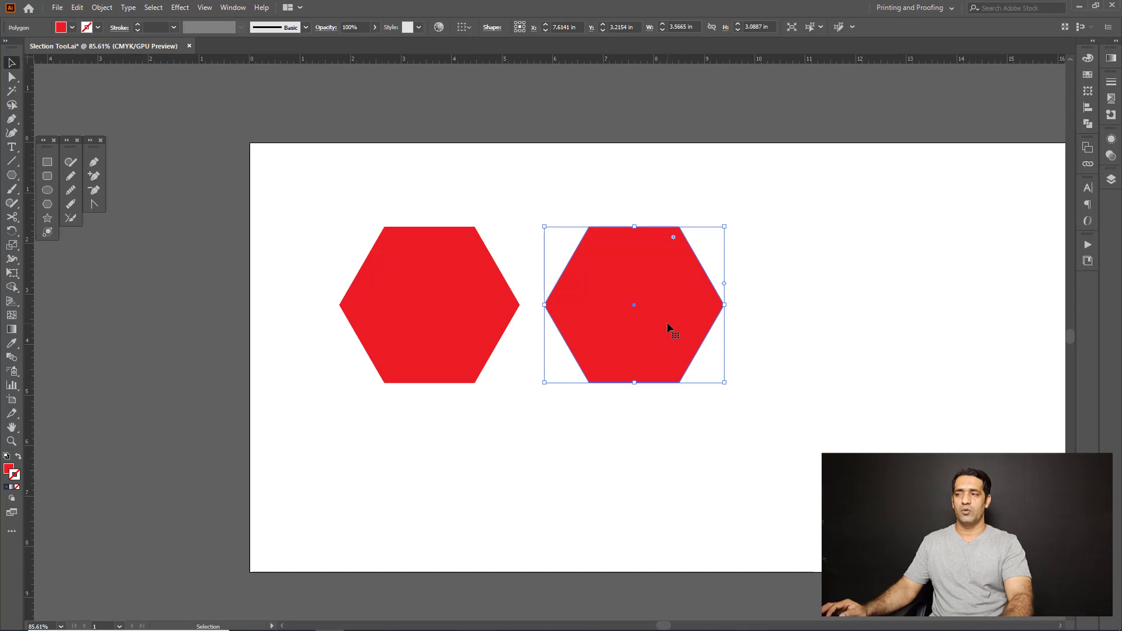
key(ctrl+d)
key(space)
drag(714, 334, 630, 342)
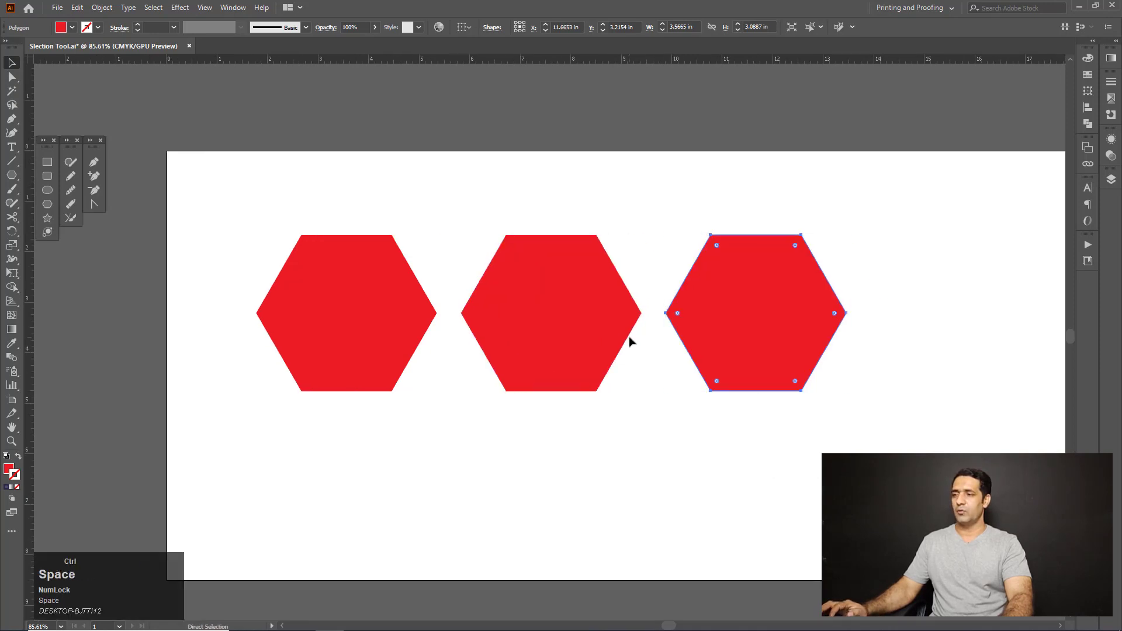
key(ctrl+d)
key(space)
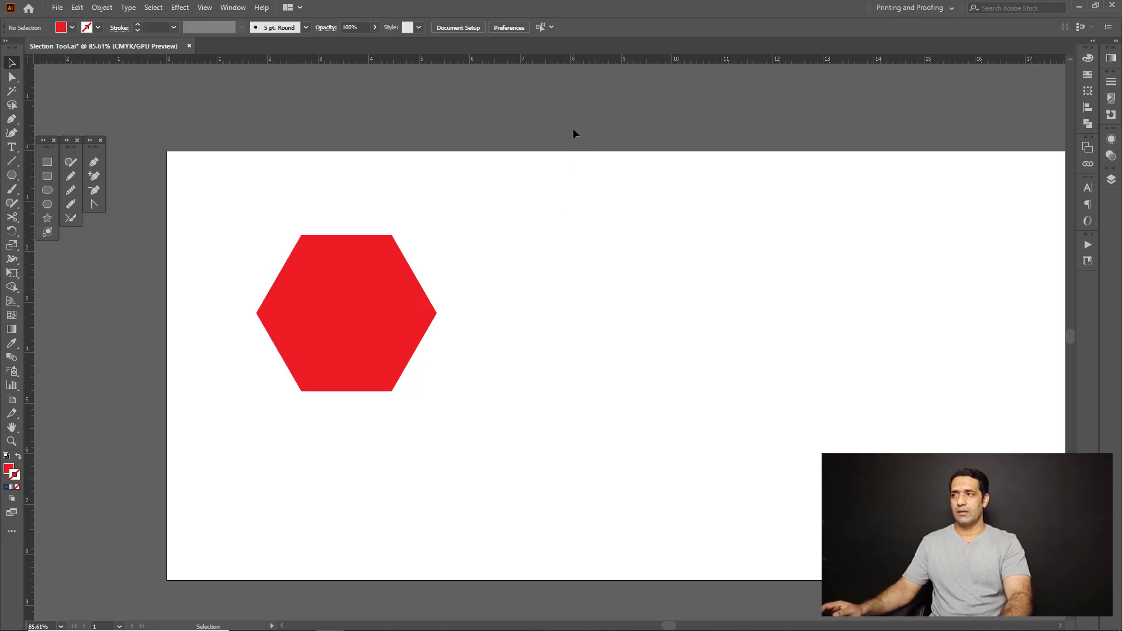
Step: Examine the measurement unit choices for the rulers and in the Units preferences, keeping Inches as the general unit
right_click(578, 59)
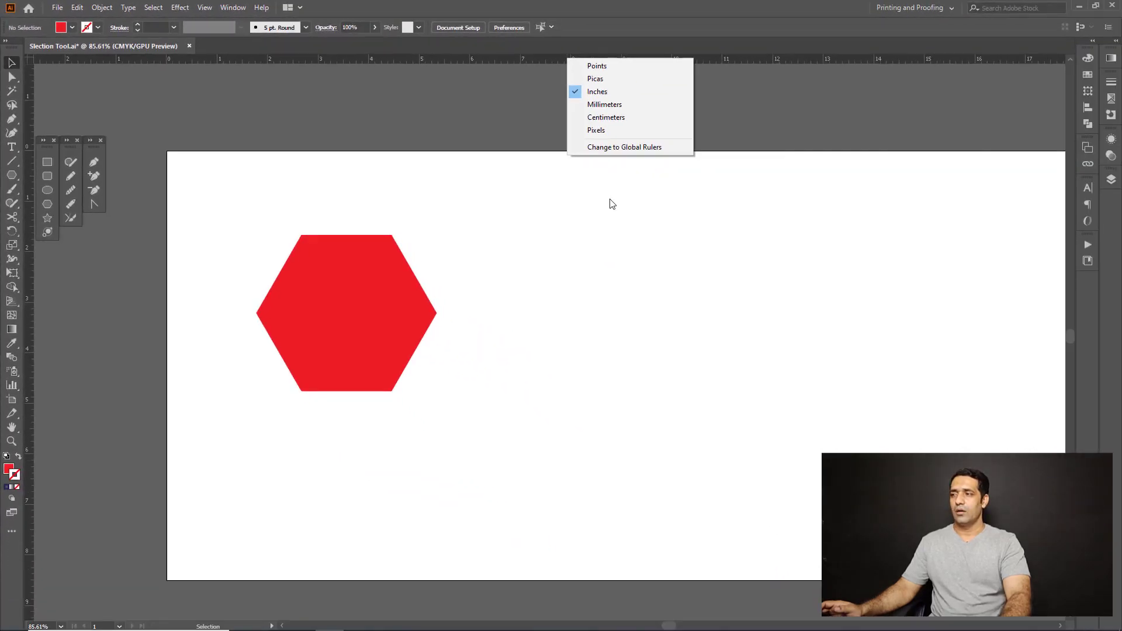
click(612, 203)
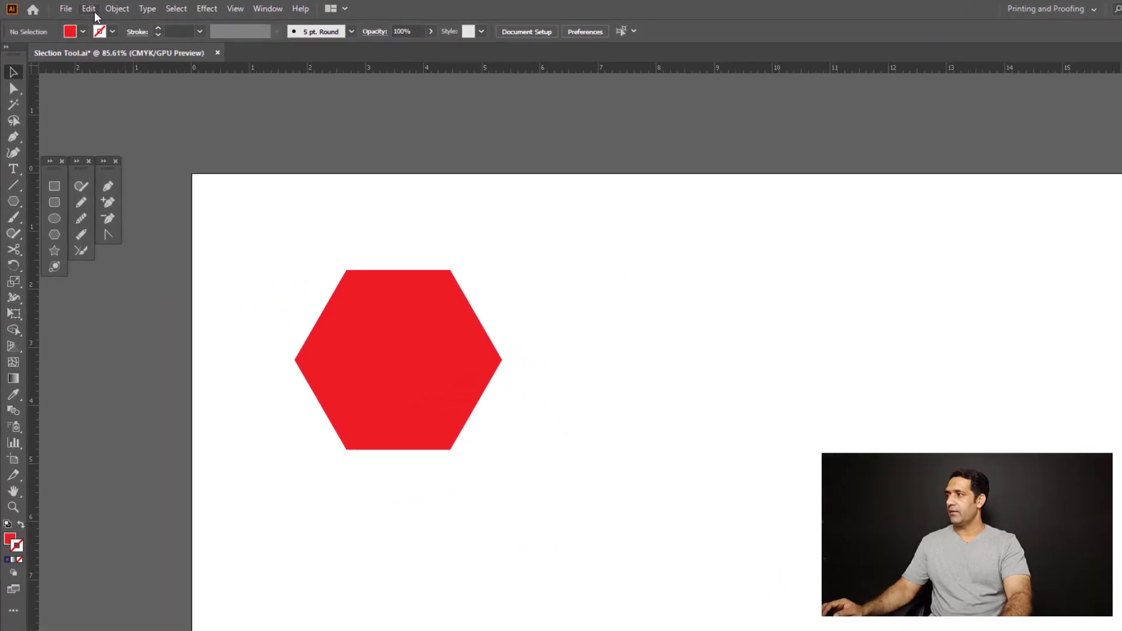
click(77, 7)
mouse_move(357, 575)
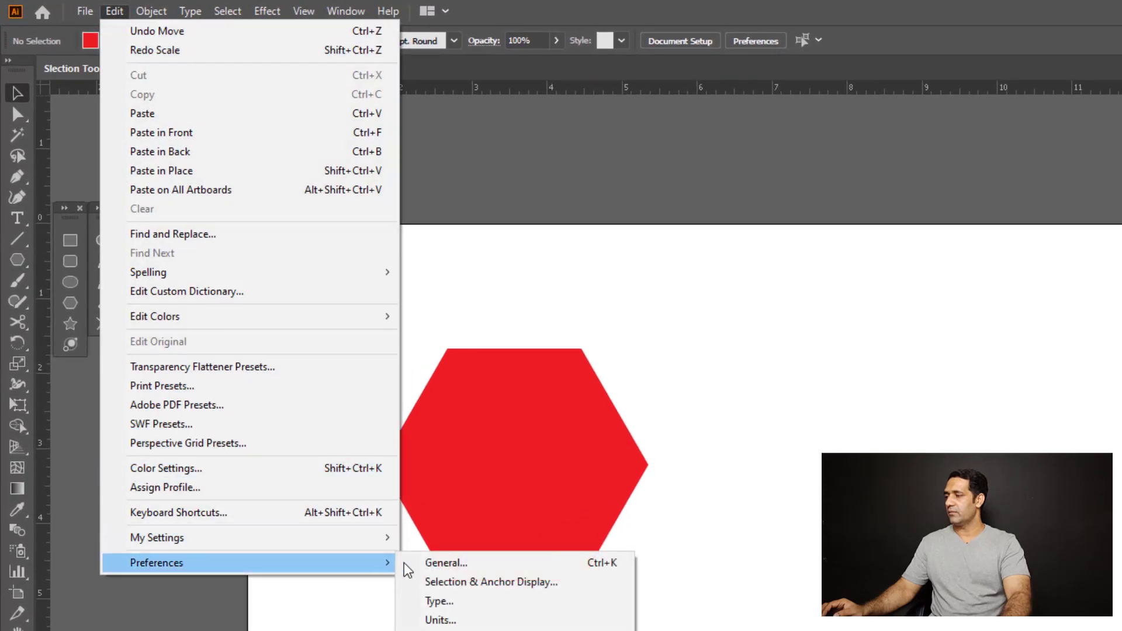
click(459, 568)
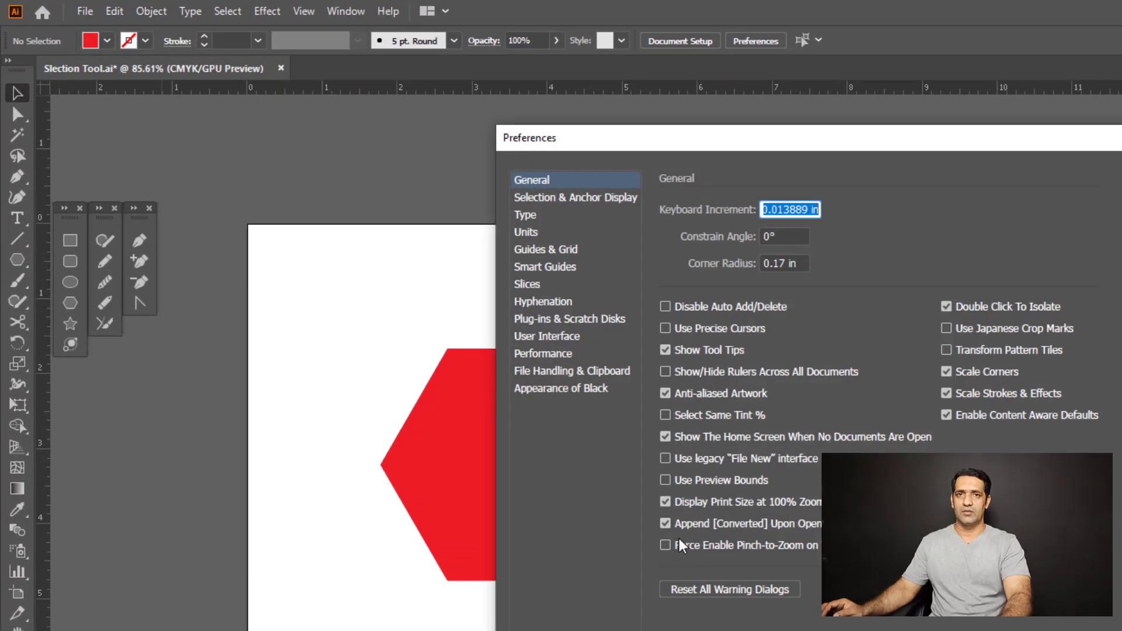
click(534, 234)
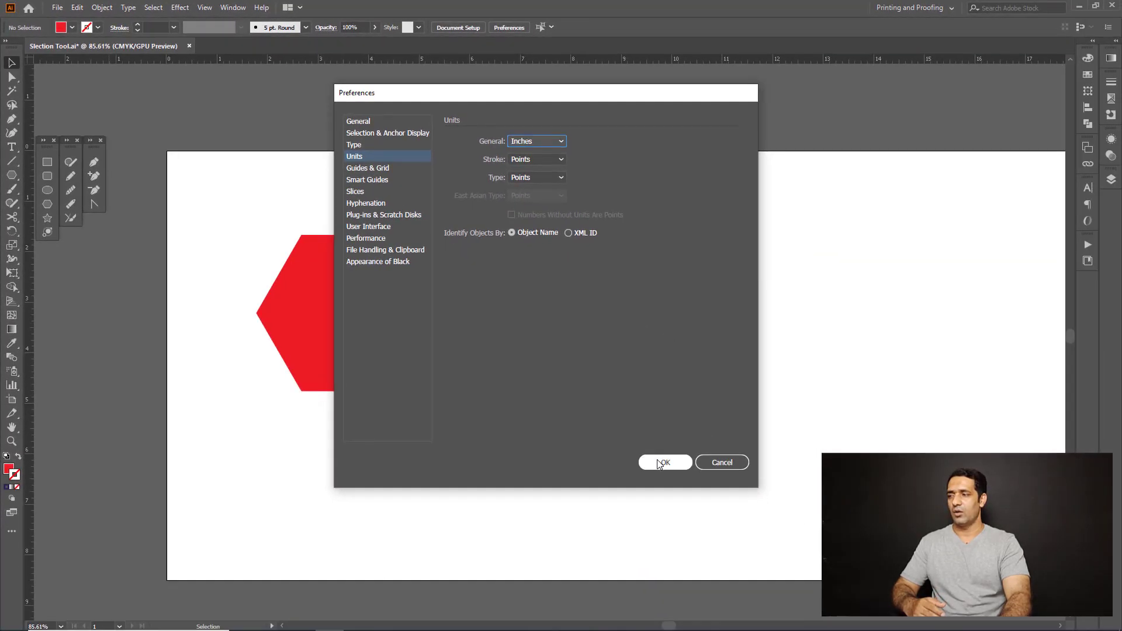
click(661, 463)
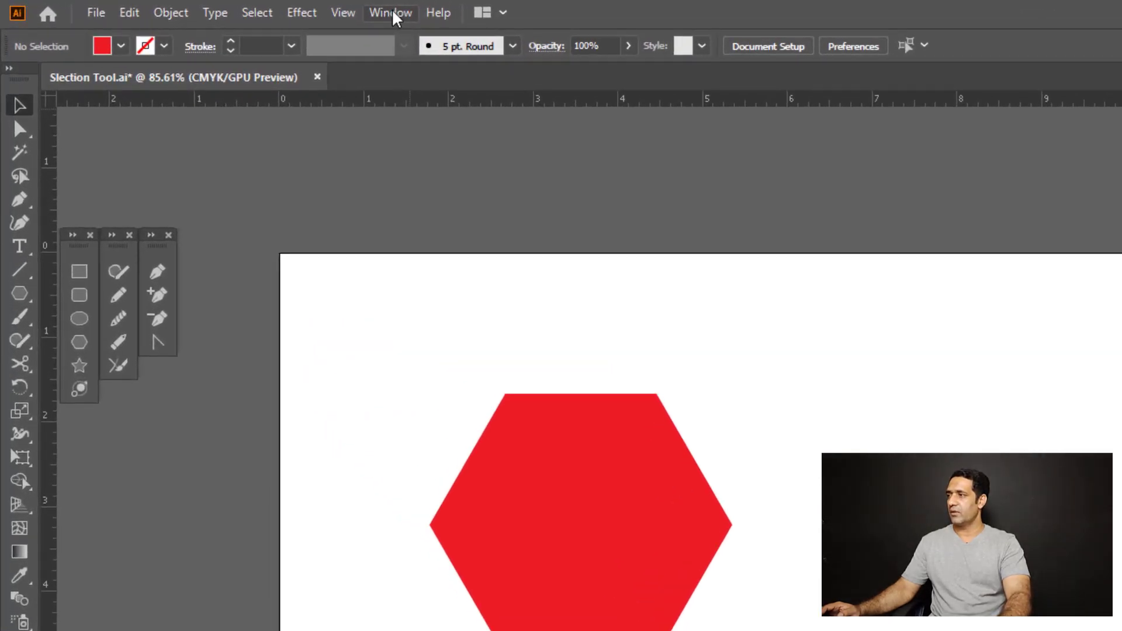
Step: Set the hexagon's width and height to 5 in each through the Transform settings and undo both changes
click(234, 10)
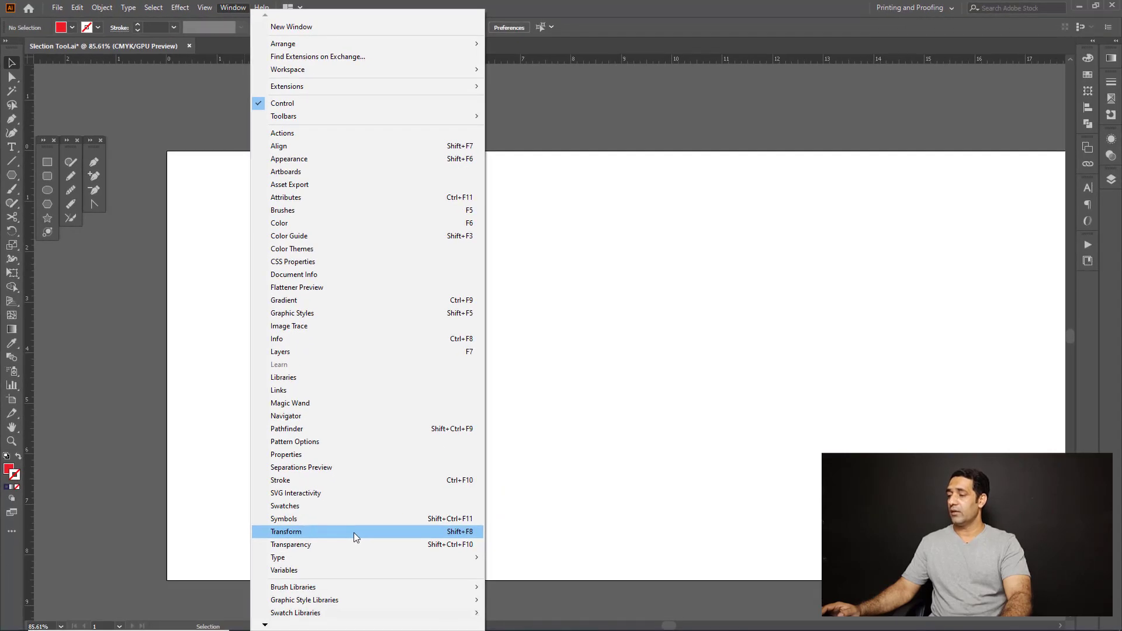
click(353, 532)
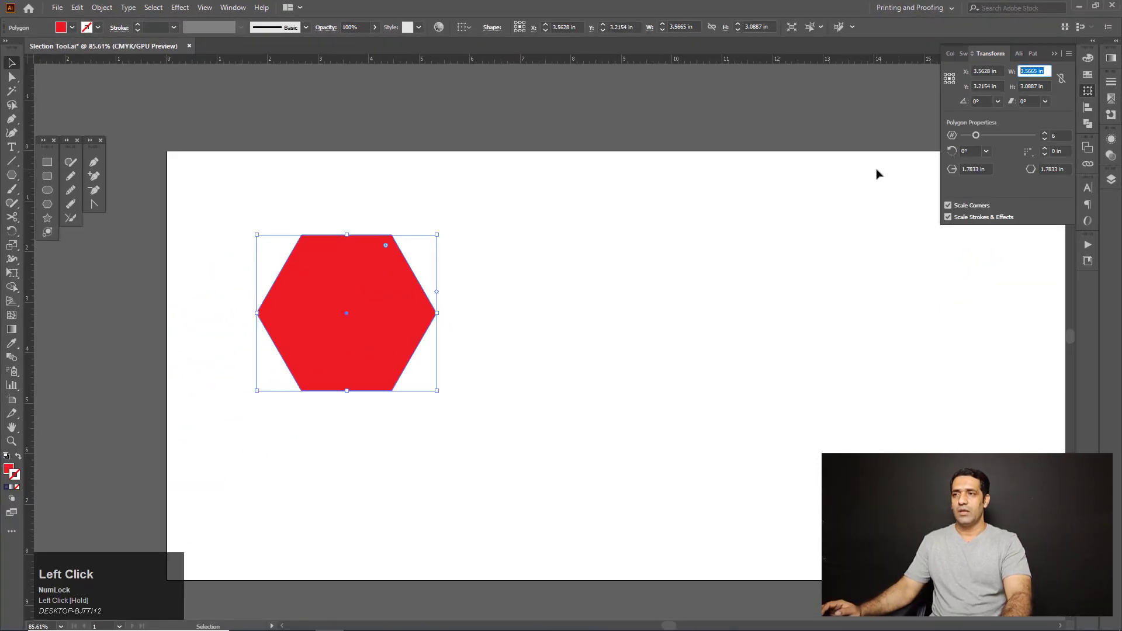
text(5)
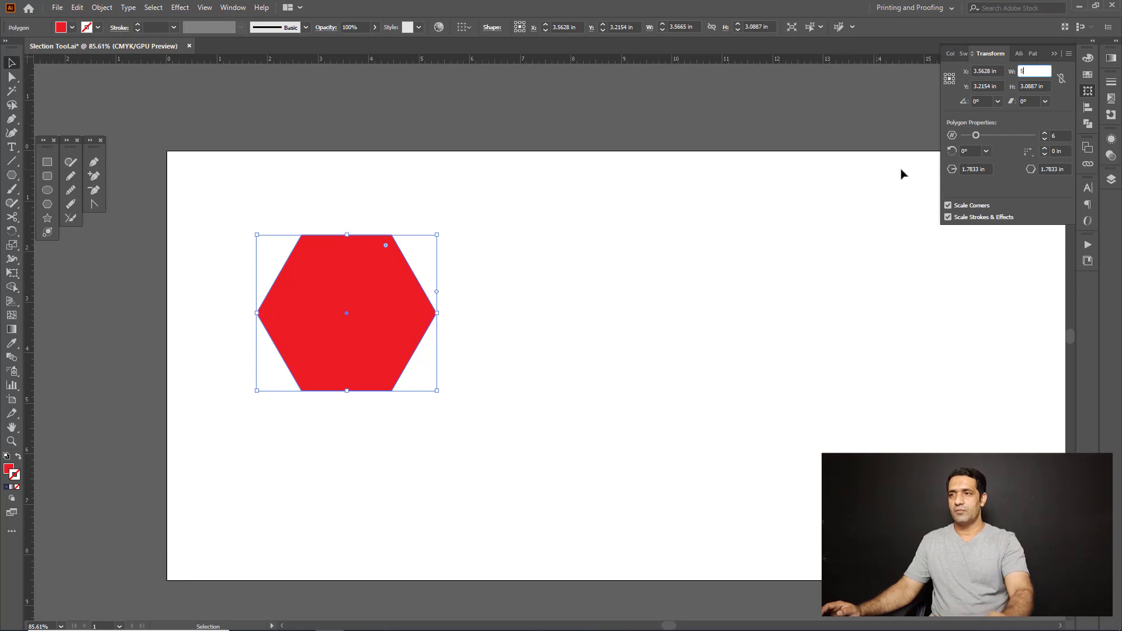
click(1044, 86)
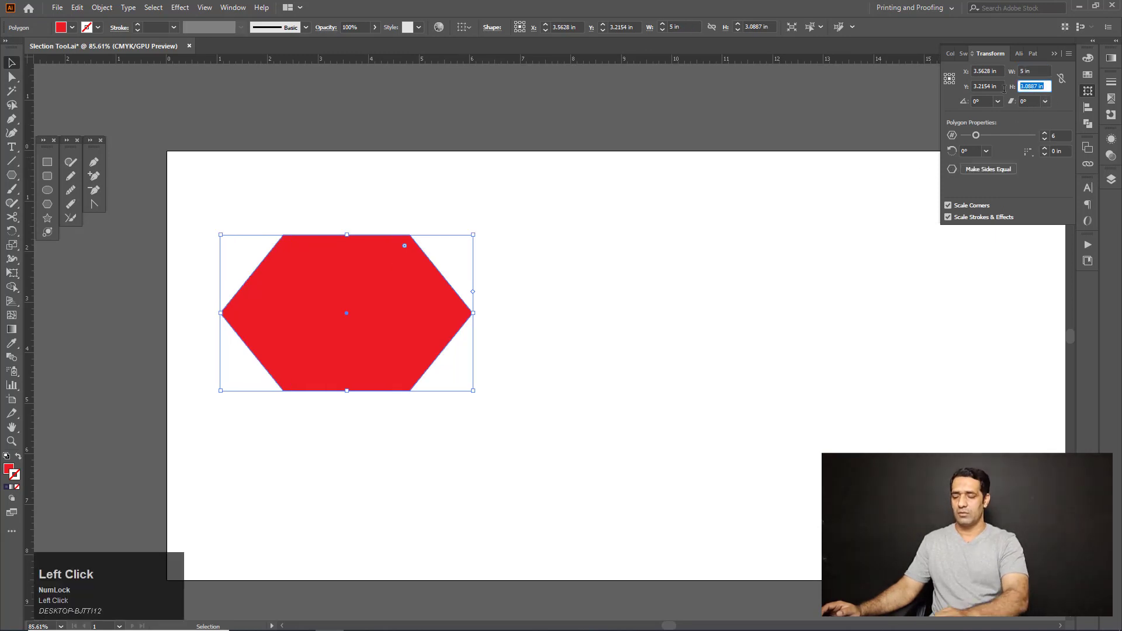
text(5)
click(869, 179)
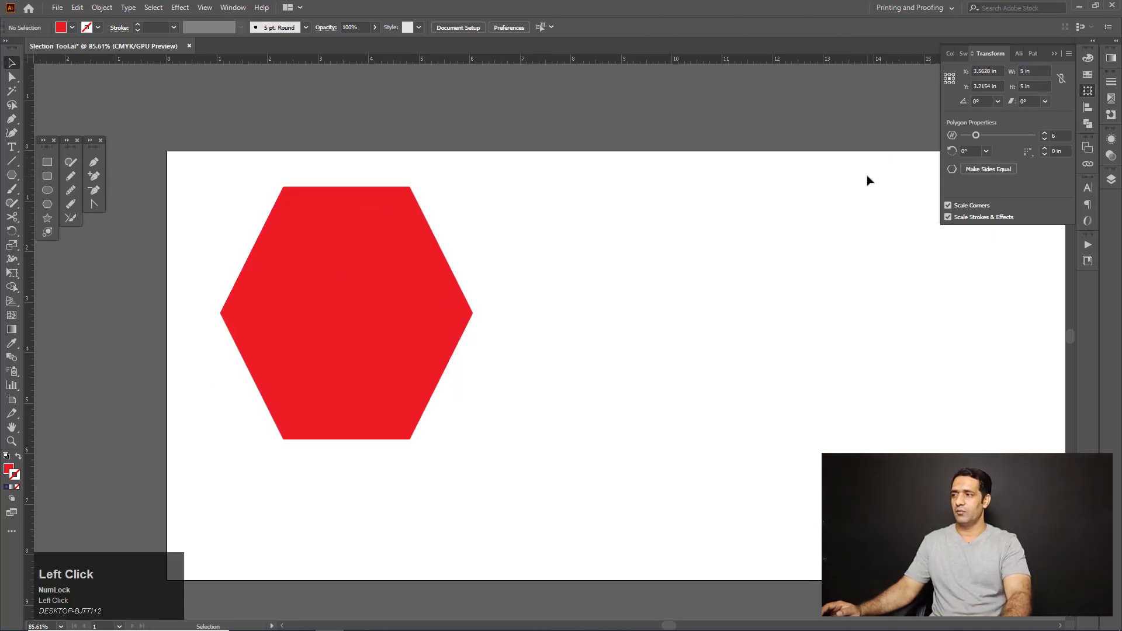
click(430, 245)
key(ctrl+z)
key(ctrl+z)
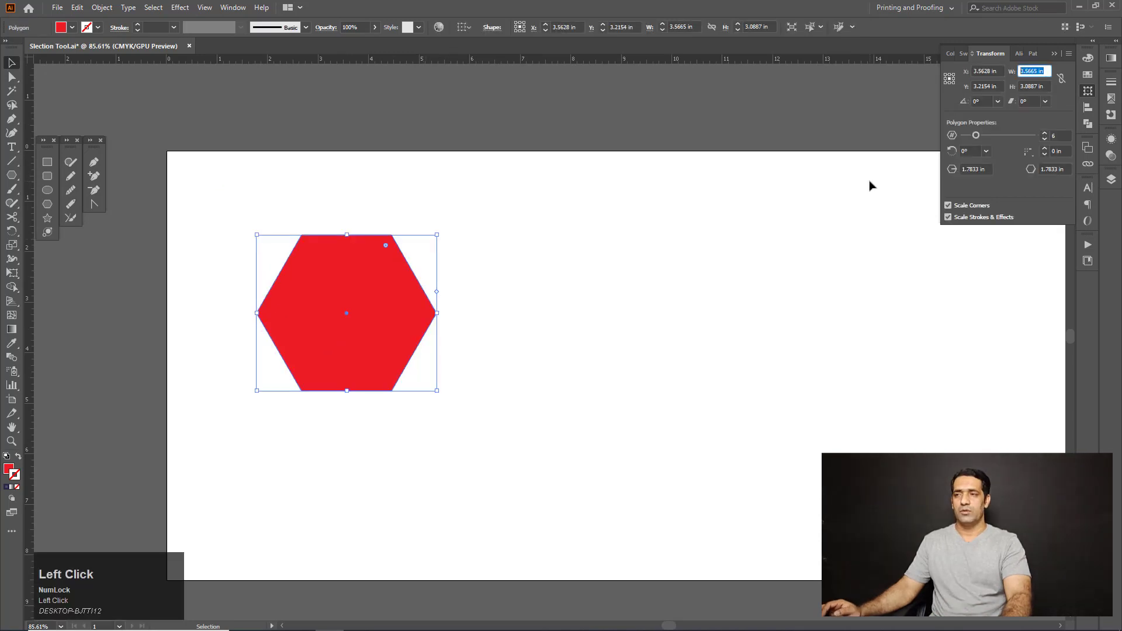
click(870, 183)
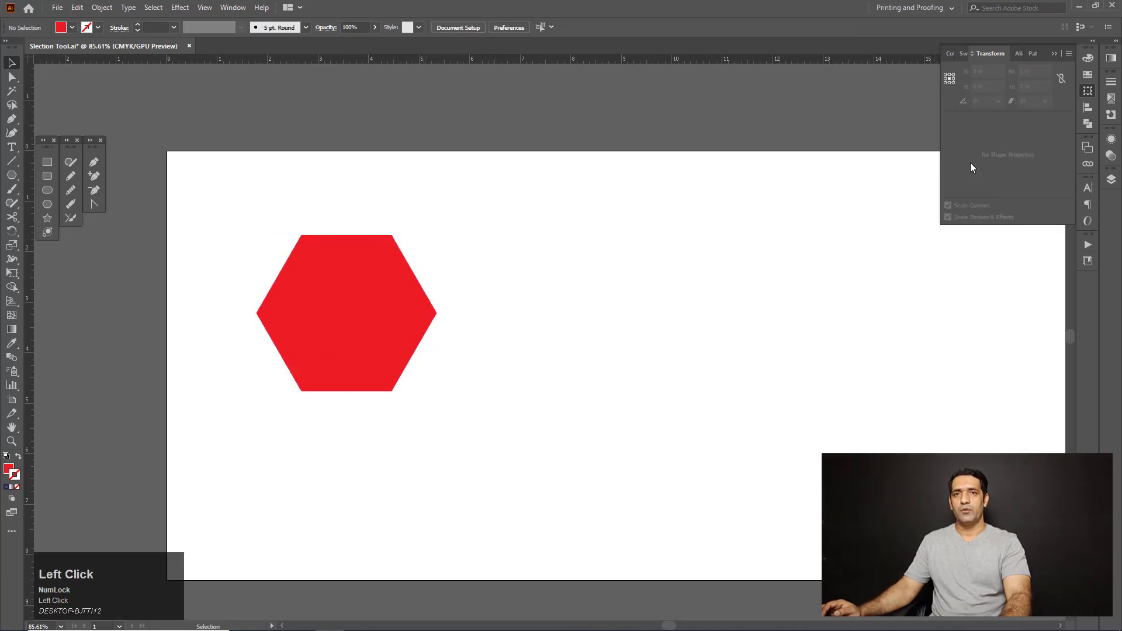
Step: Constrain the hexagon's width and height proportions and try a proportional width of 5 in, undoing the resize
click(363, 293)
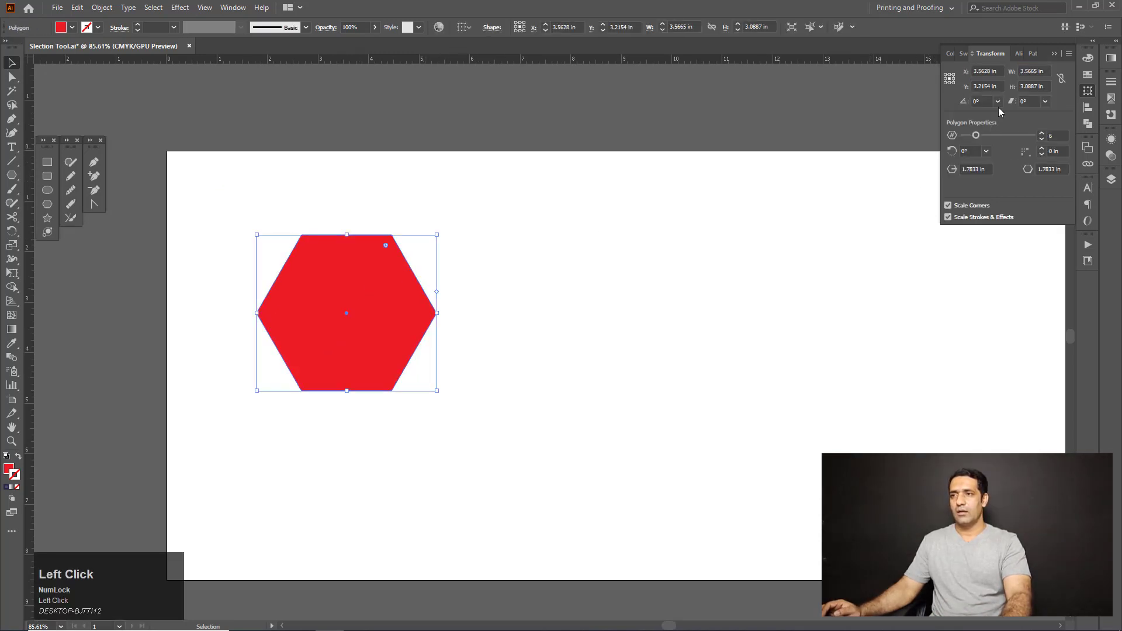
click(1062, 81)
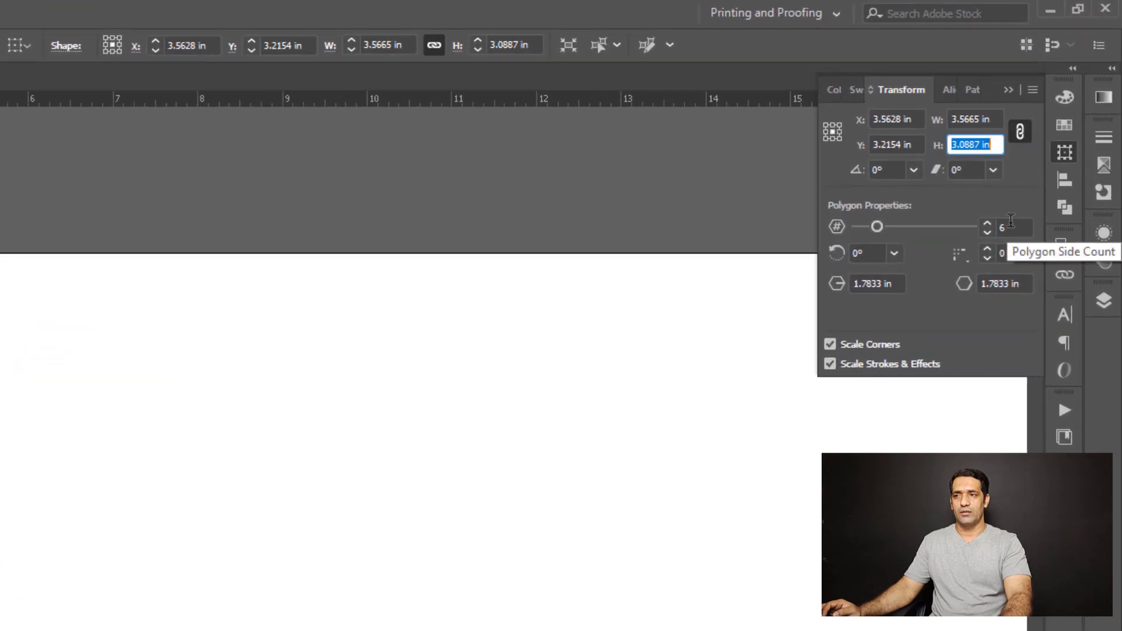
key(shift+Tab)
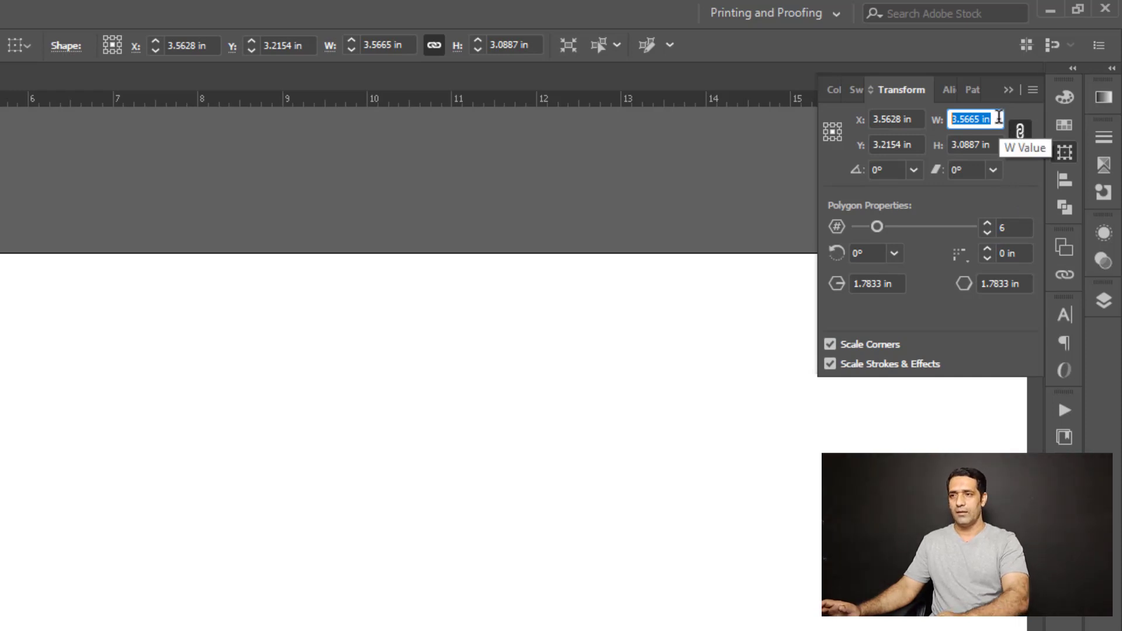
text(5)
key(Return)
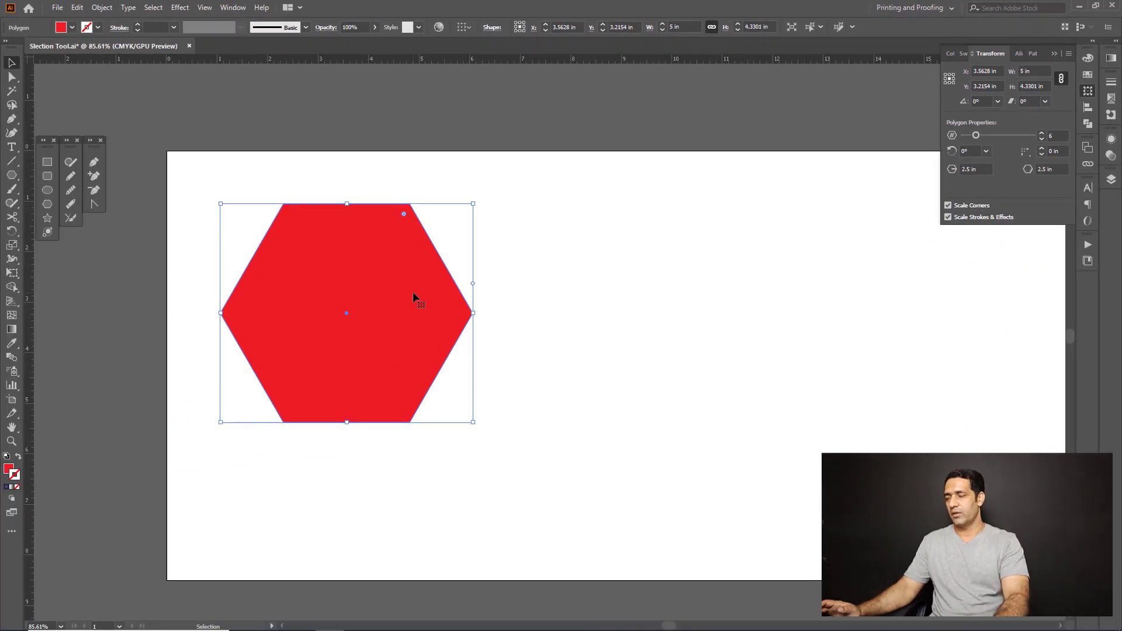
key(ctrl+z)
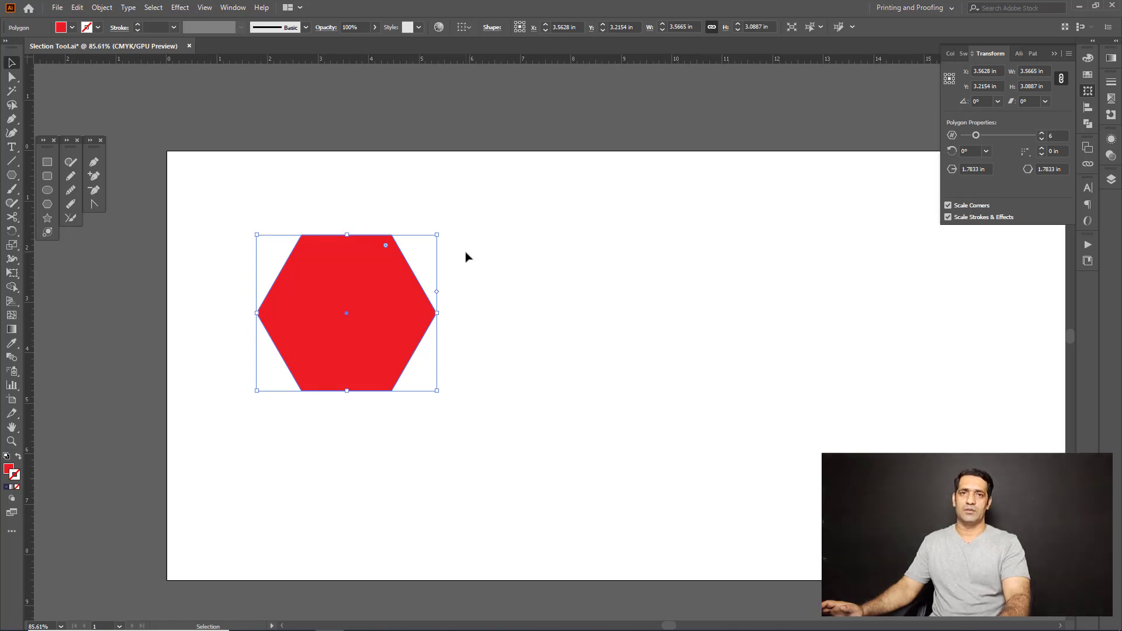
click(466, 257)
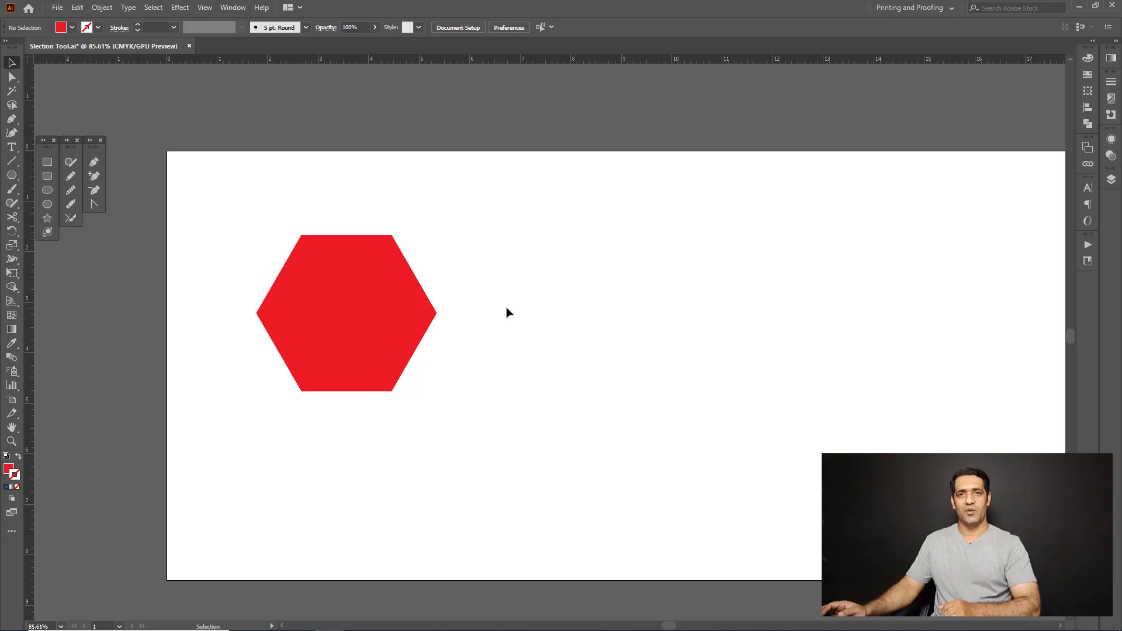
Step: Place a duplicate of the hexagon below and to the right of the original and deselect it
click(382, 292)
drag(386, 297, 648, 381)
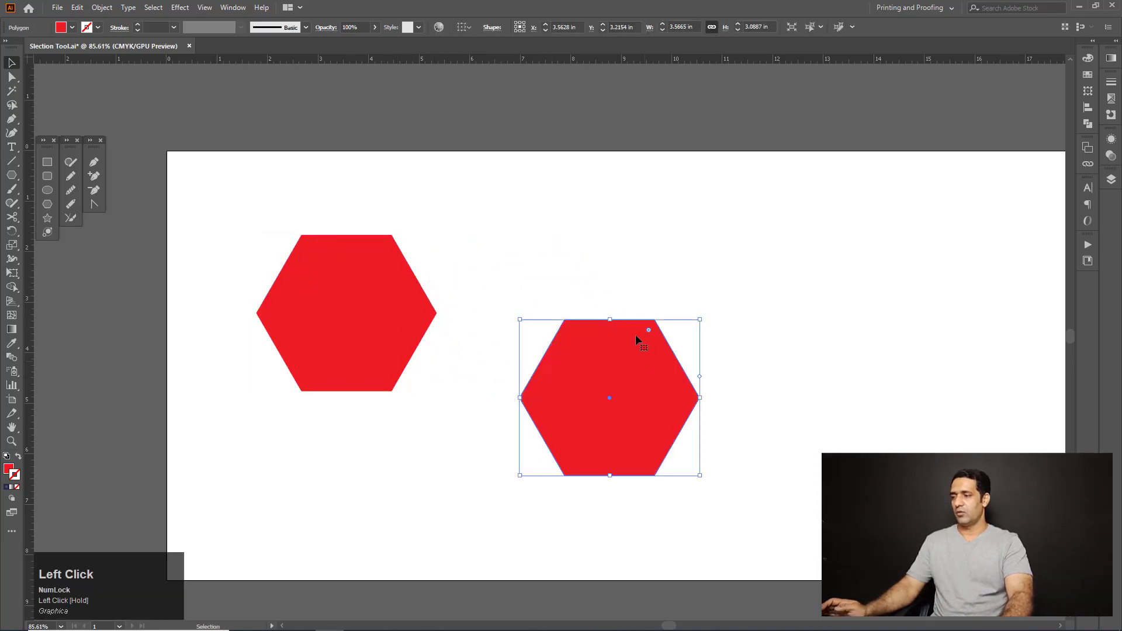
click(620, 299)
Step: Draw a rectangle about 3.68 by 1.99 in above the duplicate hexagon and a circle about 2.6 in across below the hexagons
click(48, 162)
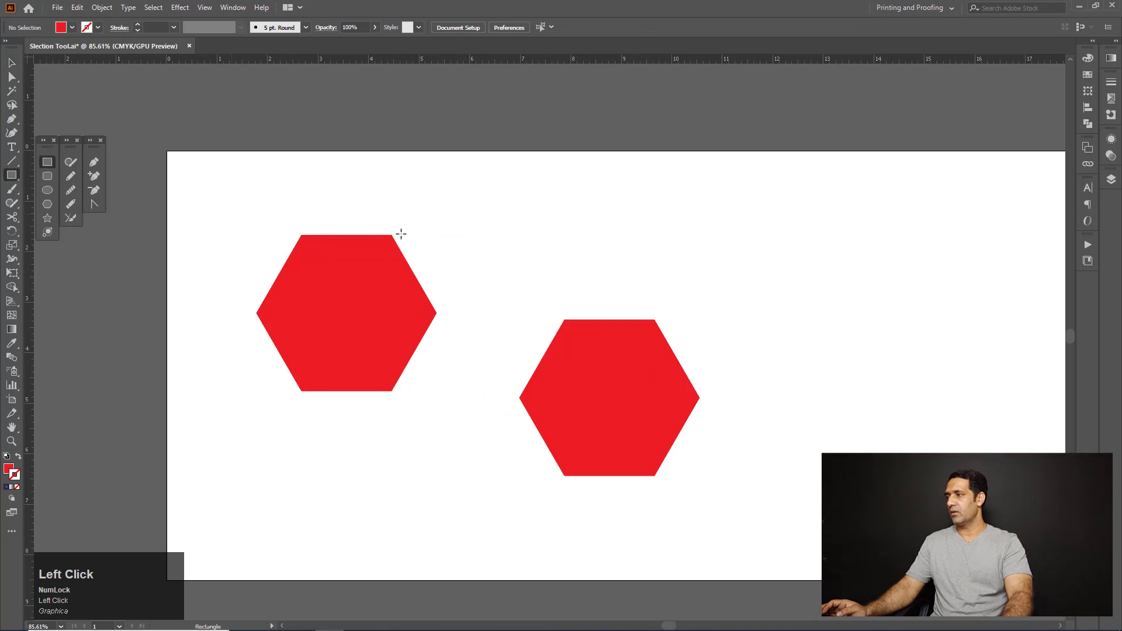
drag(468, 204, 655, 304)
key(l)
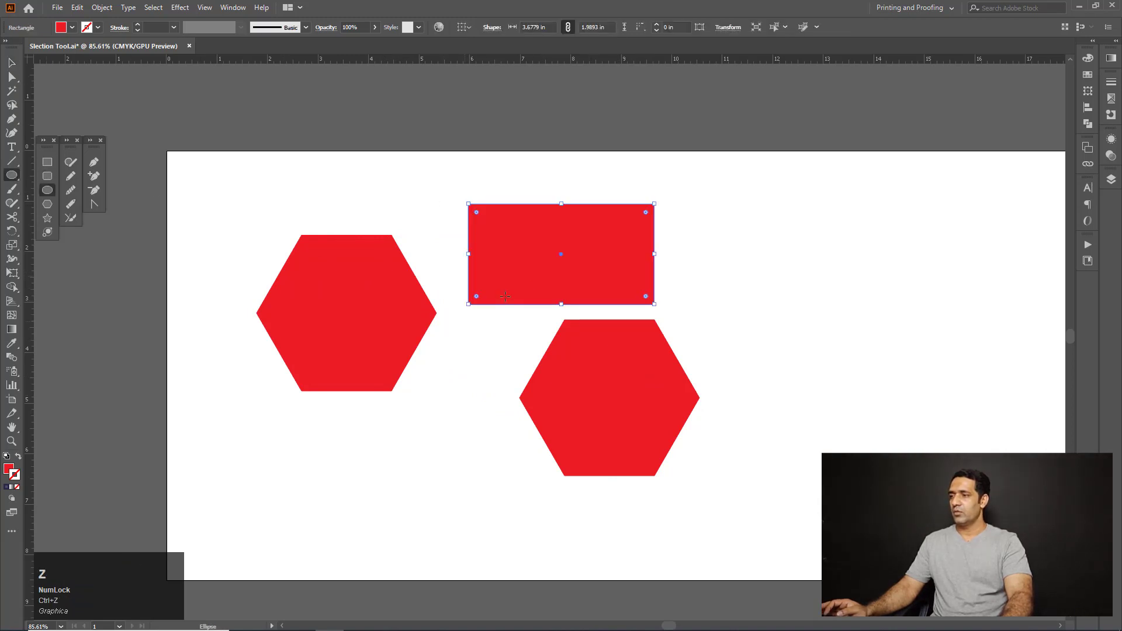
click(48, 190)
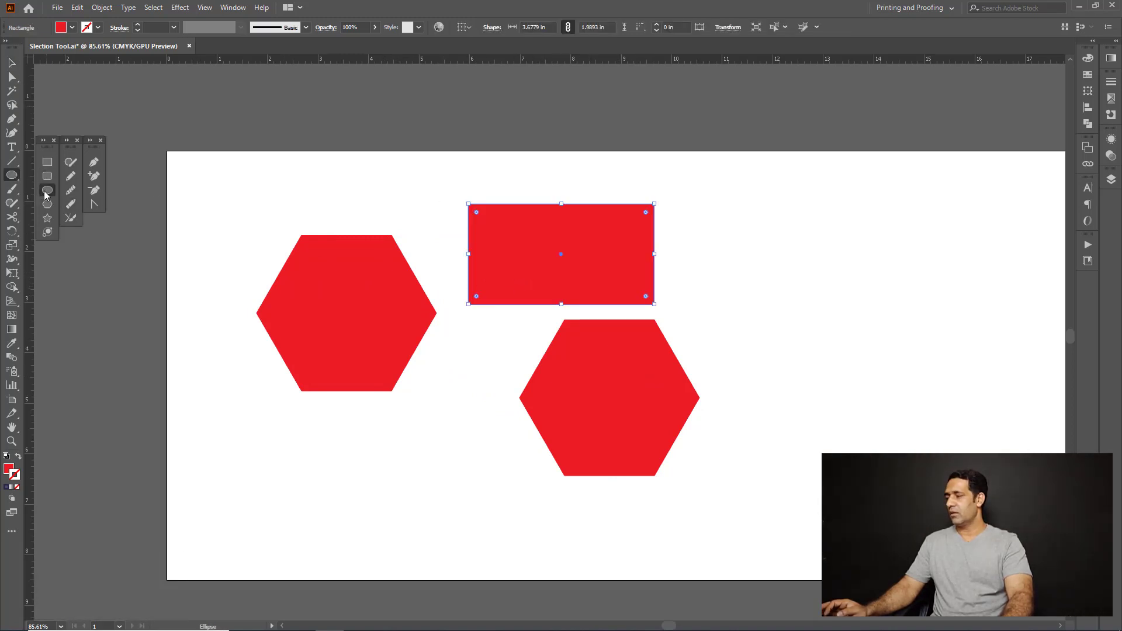
drag(397, 410, 529, 541)
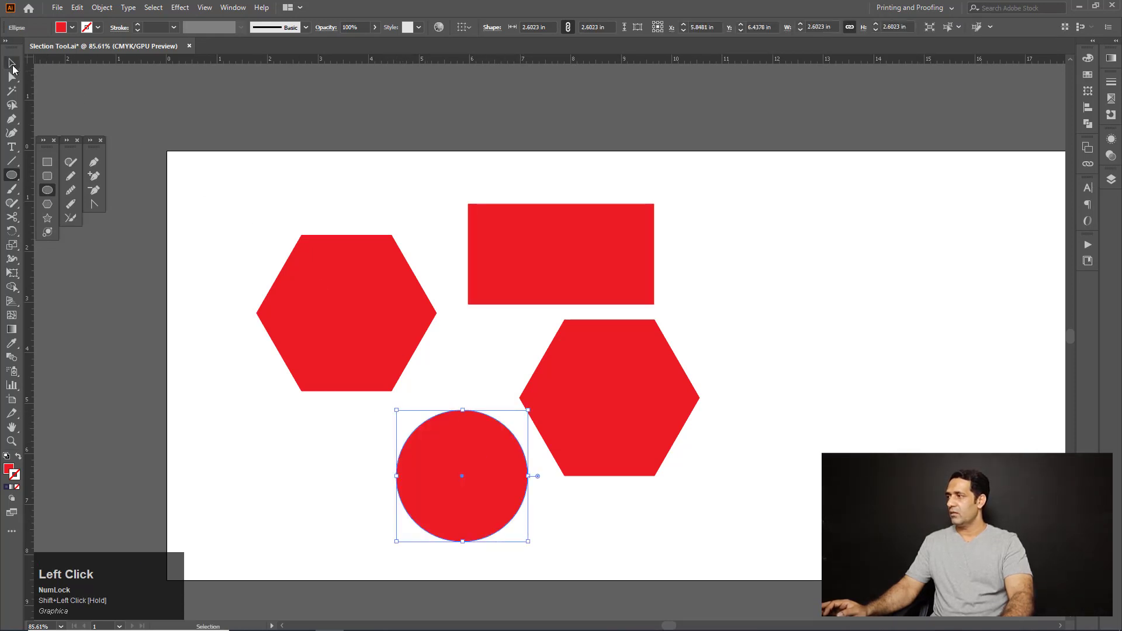
Step: Move the rectangle slightly up and the duplicate hexagon slightly right to about X 8.91 in, Y 4.92 in, and deselect everything
click(12, 62)
key(space)
drag(436, 411, 414, 370)
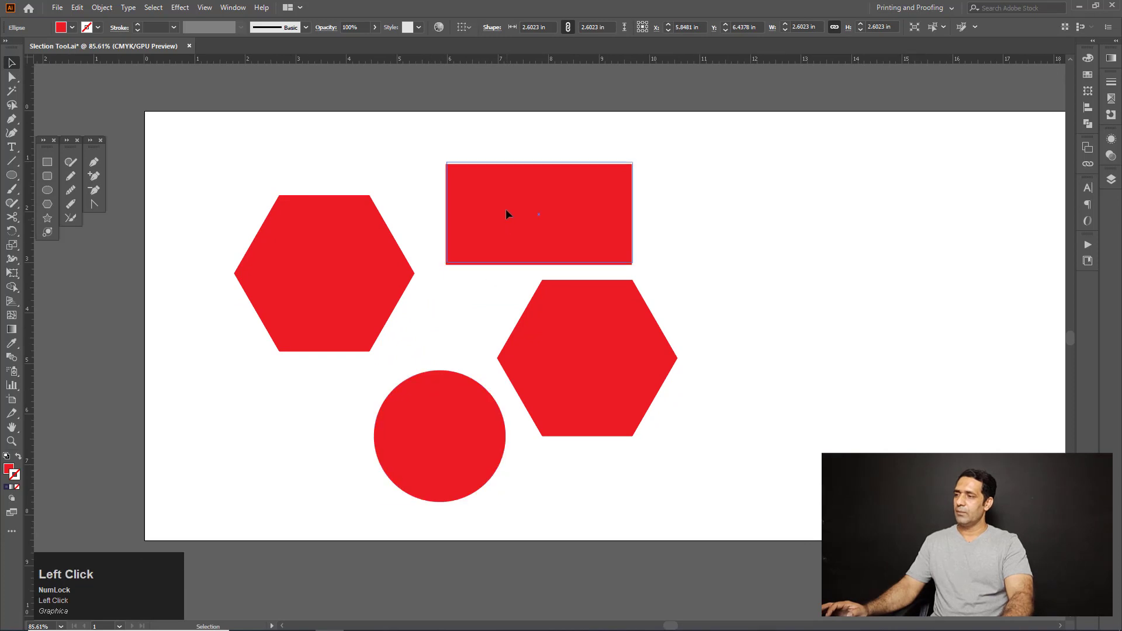
drag(506, 209, 504, 185)
drag(576, 377, 586, 381)
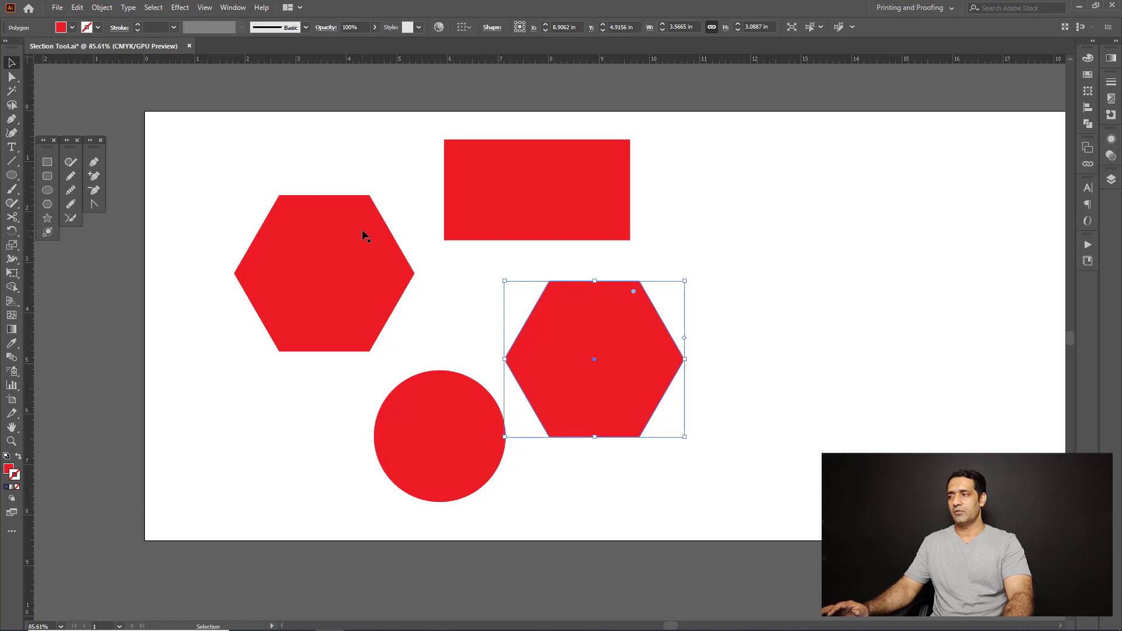
click(351, 171)
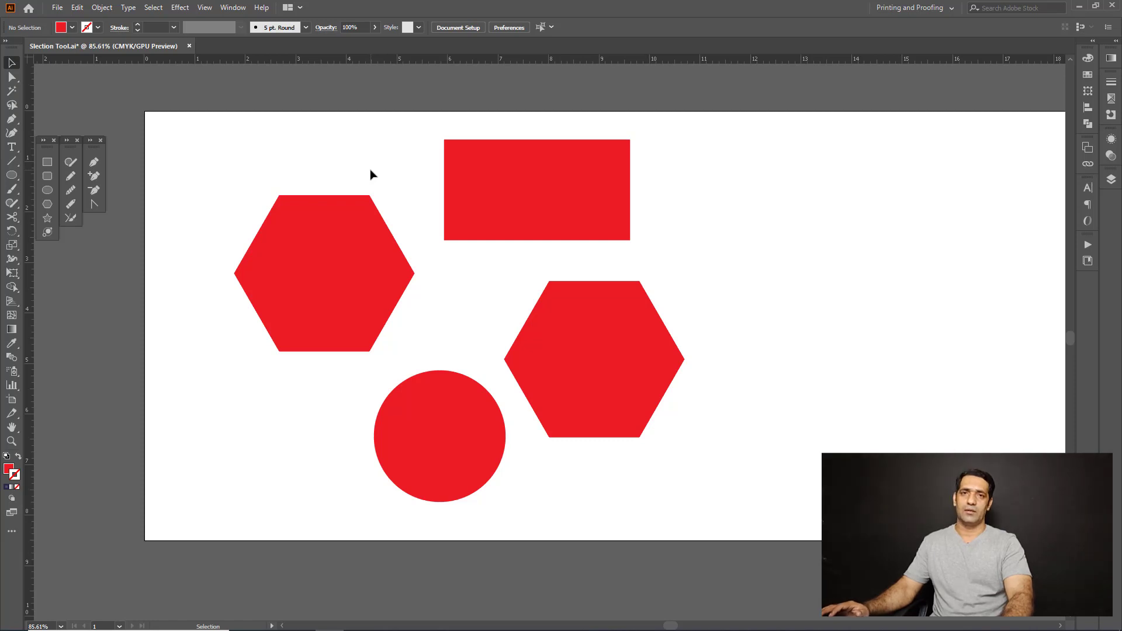
click(371, 185)
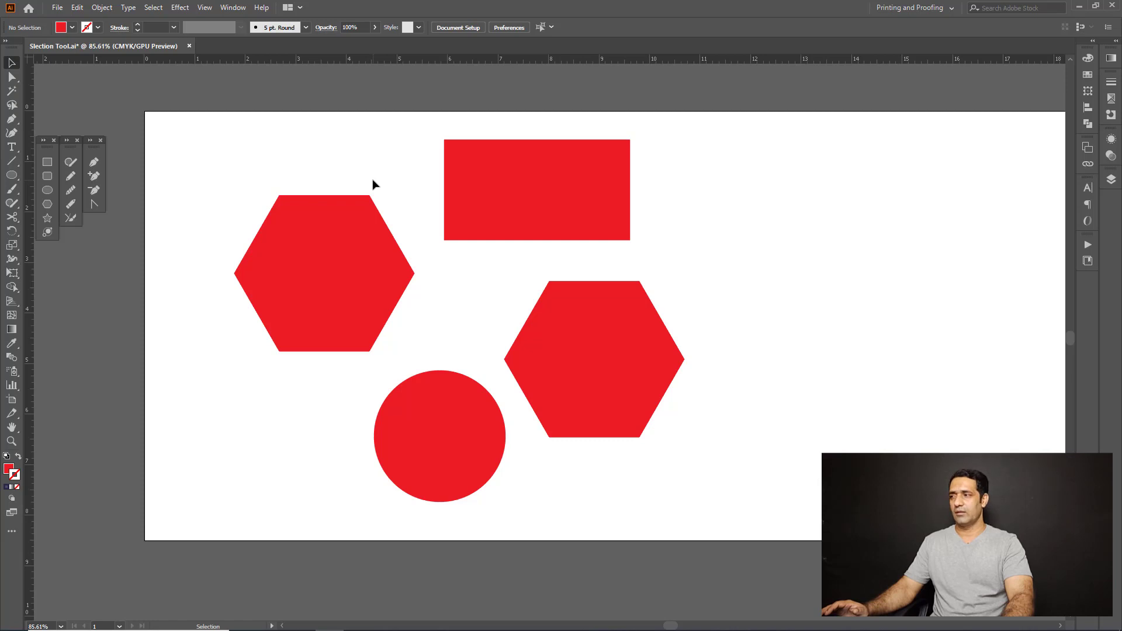
Step: Select the original hexagon and add the circle to the selection
click(363, 225)
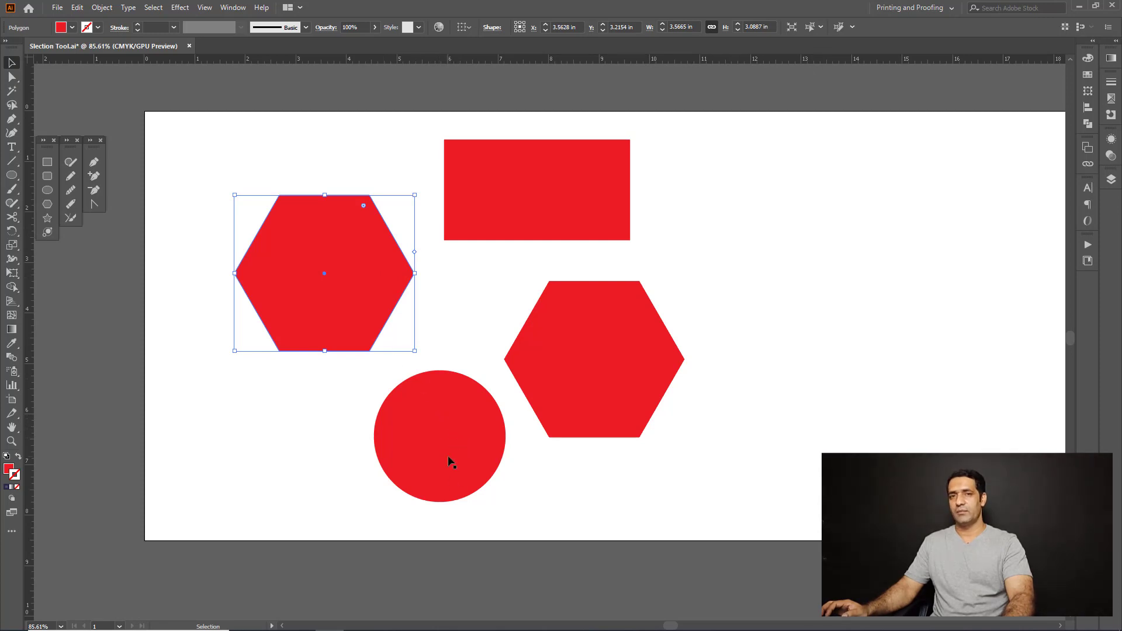
key(shift)
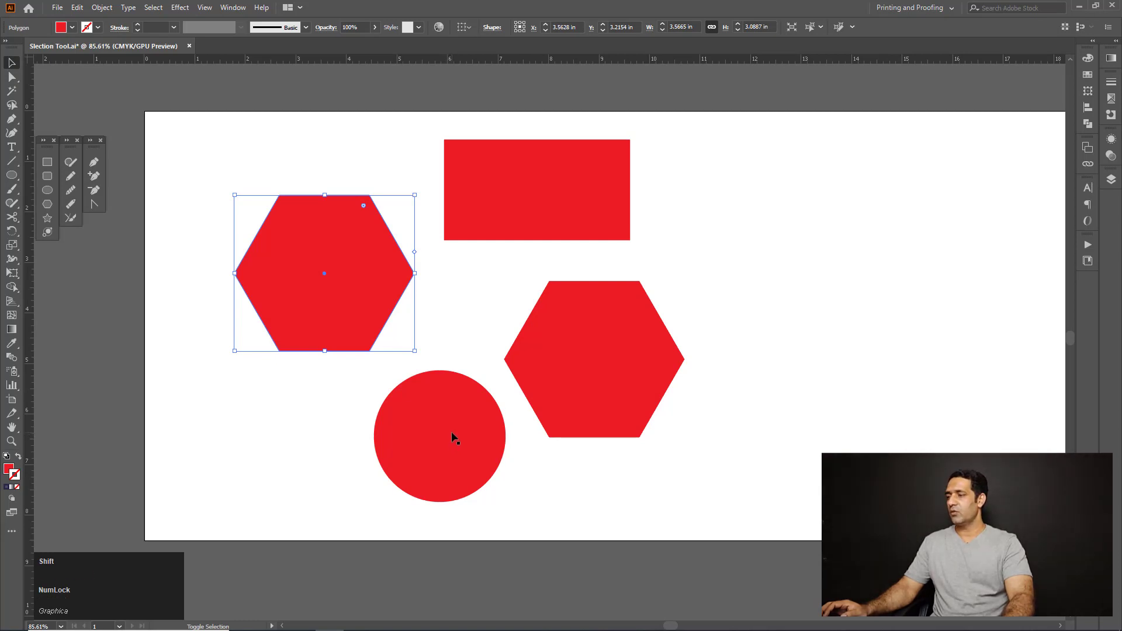
shift+click(452, 435)
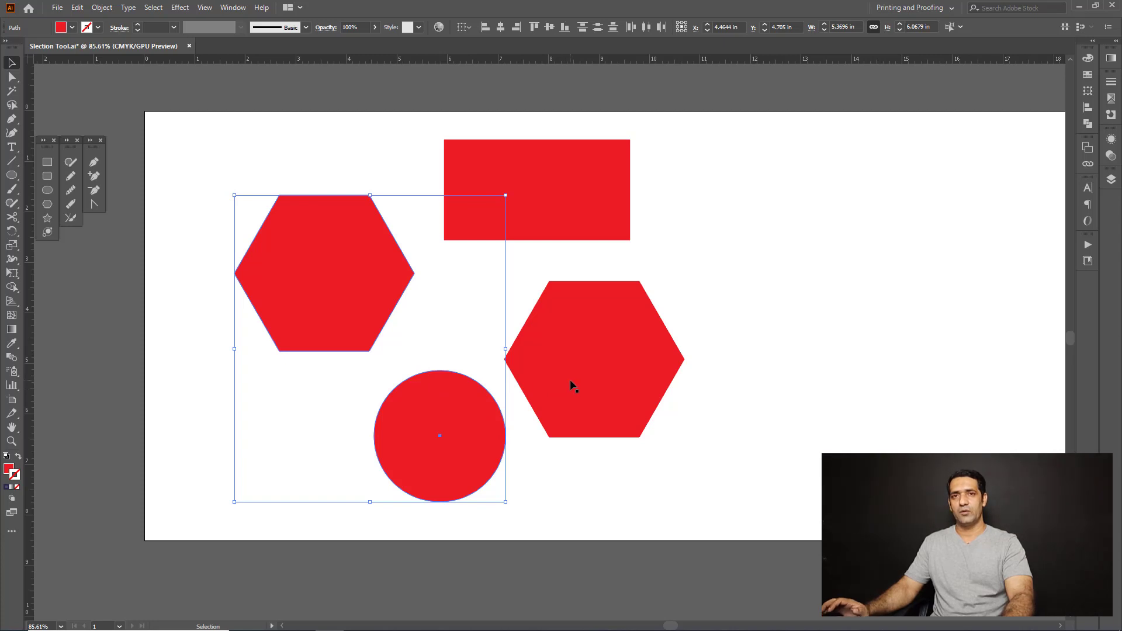
Step: Add the duplicate hexagon and the rectangle to the selection of the original hexagon and the circle
key(shift)
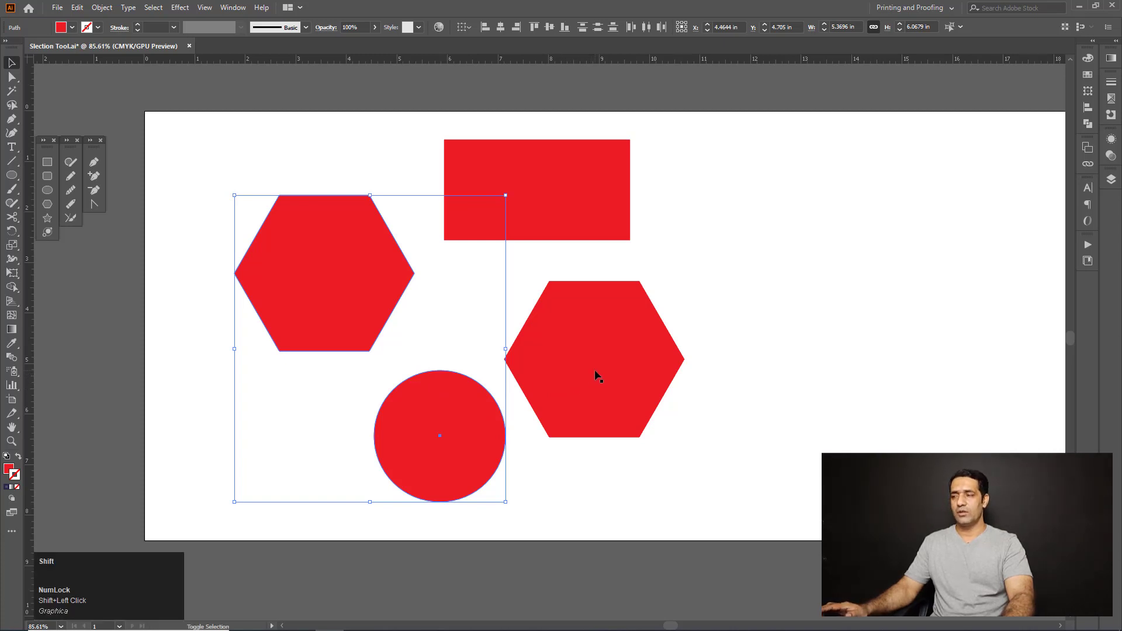
shift+click(595, 375)
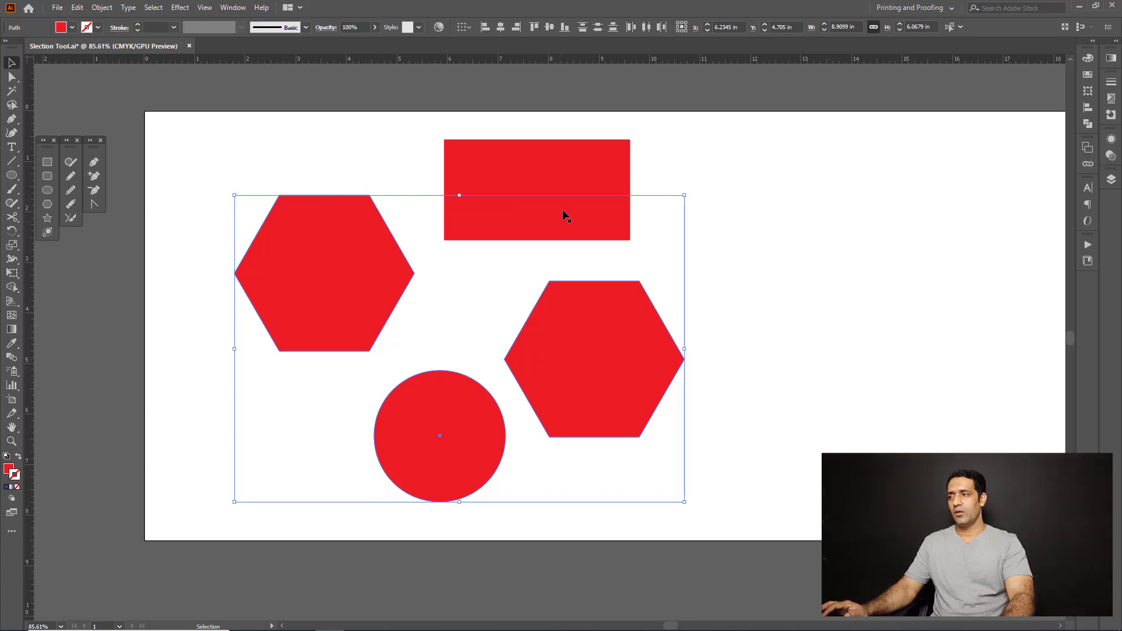
shift+click(567, 187)
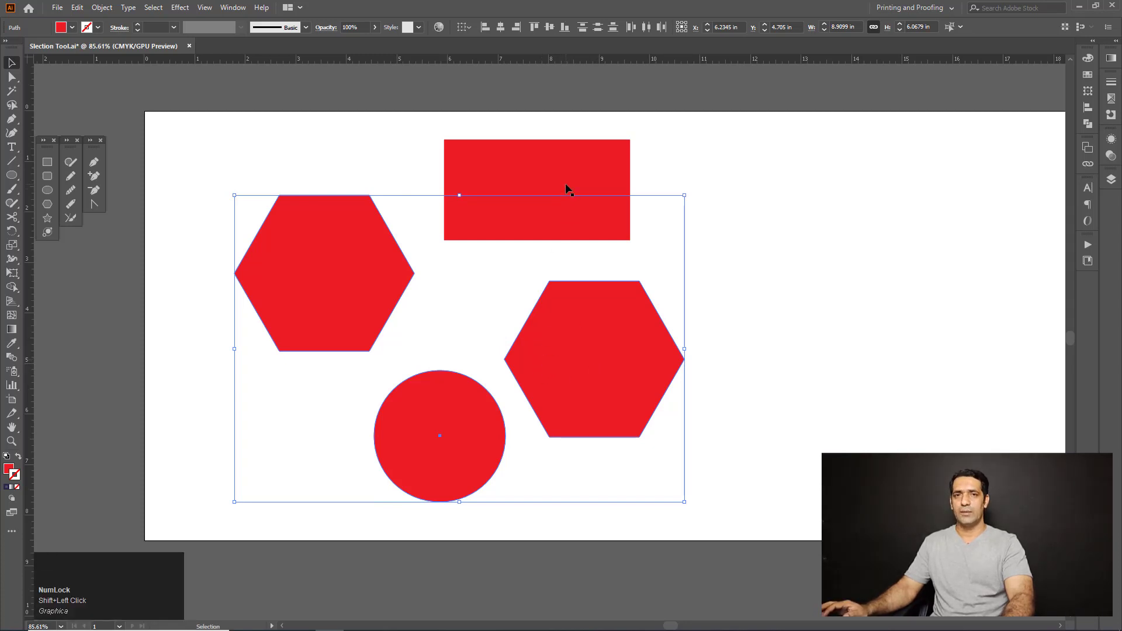
key(shift)
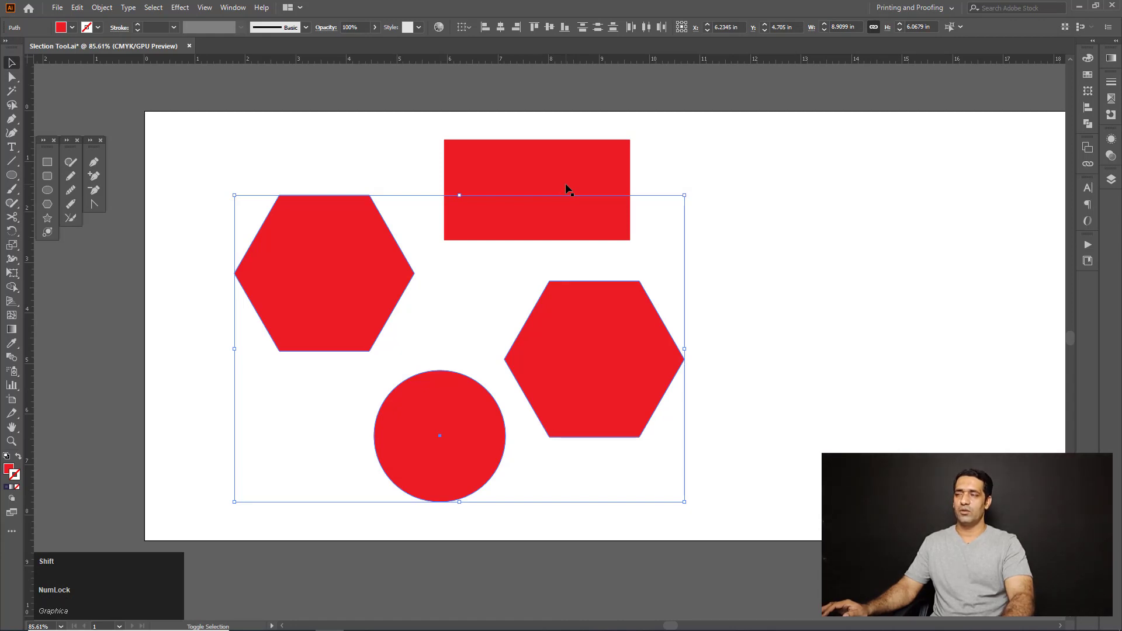
shift+click(566, 185)
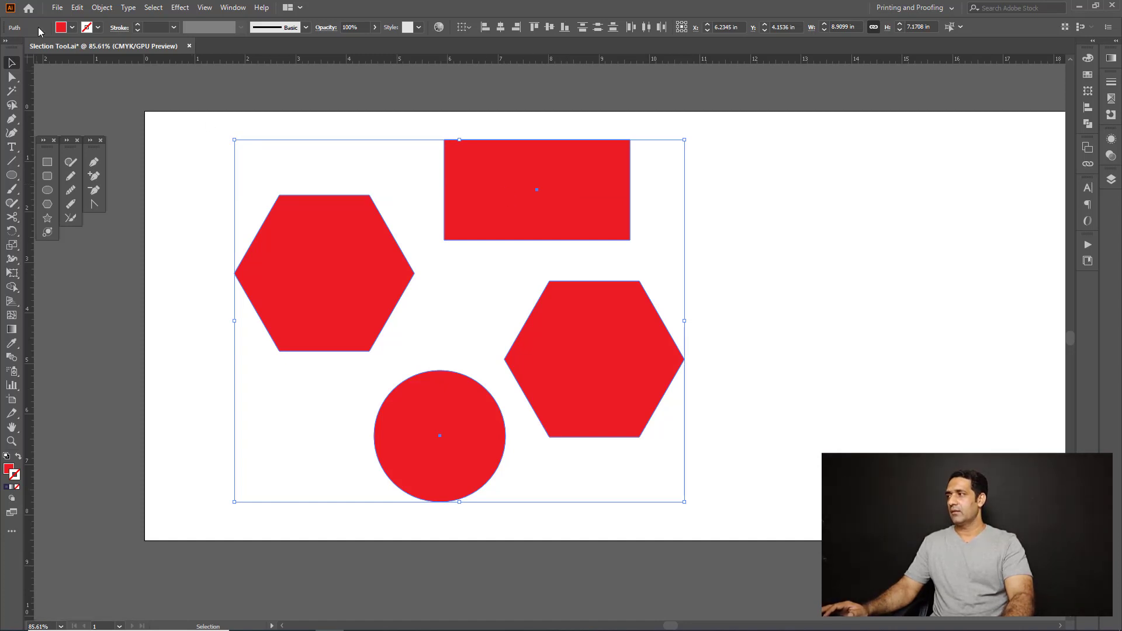
Step: Change the fill of all four selected shapes to light blue and scale them down to about 6.01 by 4.98 in overall
click(61, 29)
click(66, 47)
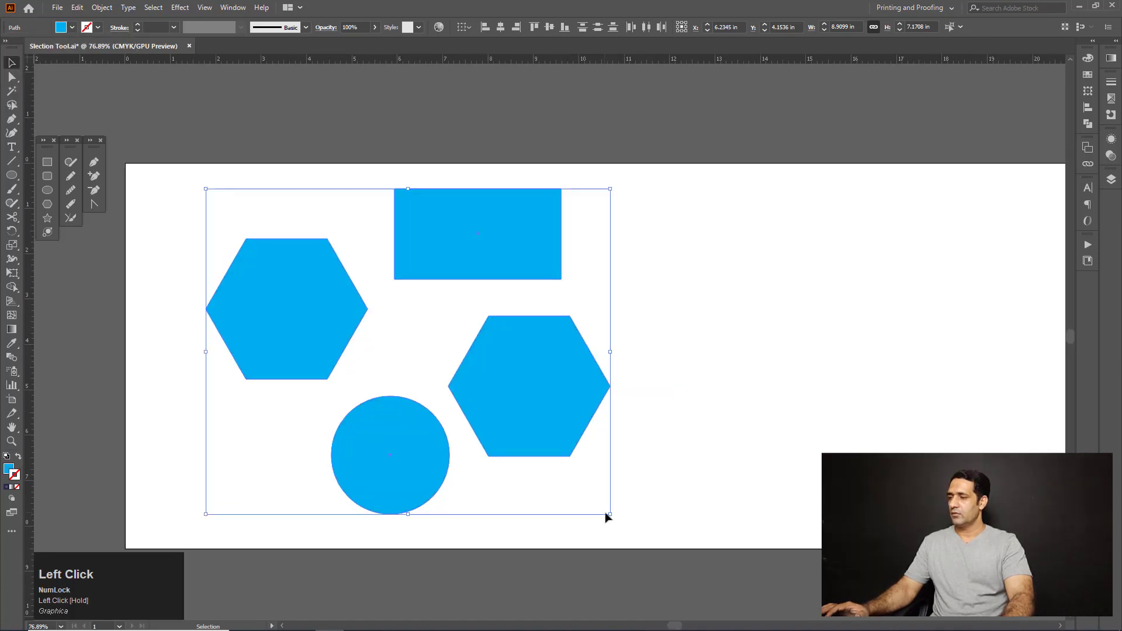
drag(608, 515, 442, 381)
Step: Try moving the blue shapes to the right and undo the move
drag(428, 326, 733, 368)
key(ctrl+space)
key(space)
click(584, 377)
key(ctrl+z)
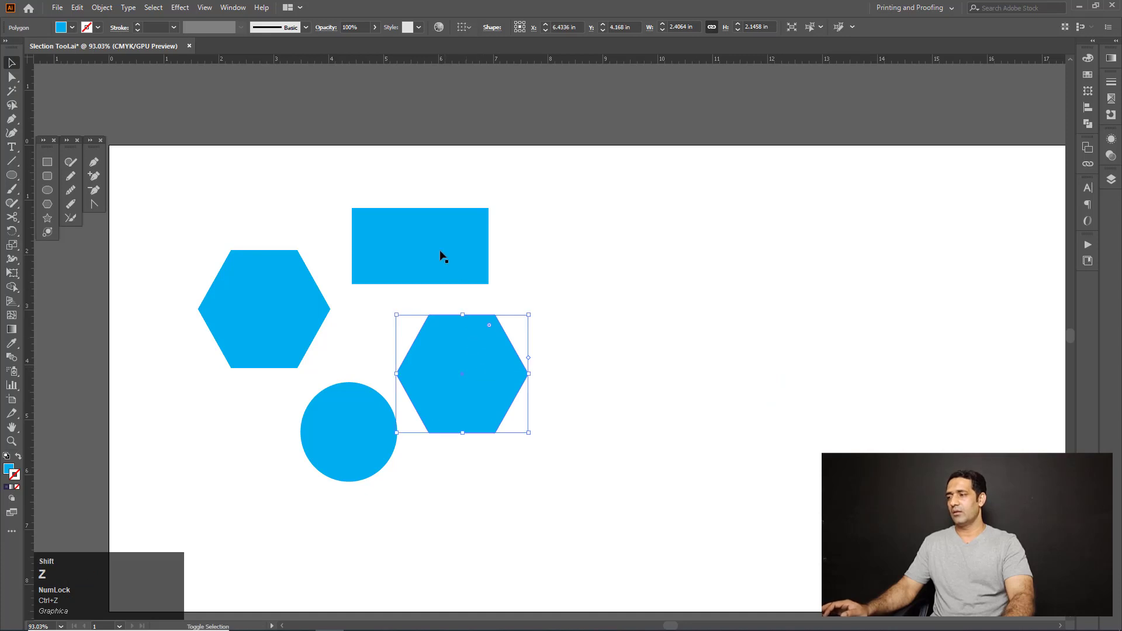
Step: Add the rectangle, the original hexagon and the circle to the selected duplicate hexagon, group all four shapes and deselect them
shift+click(443, 255)
shift+click(308, 329)
shift+click(338, 408)
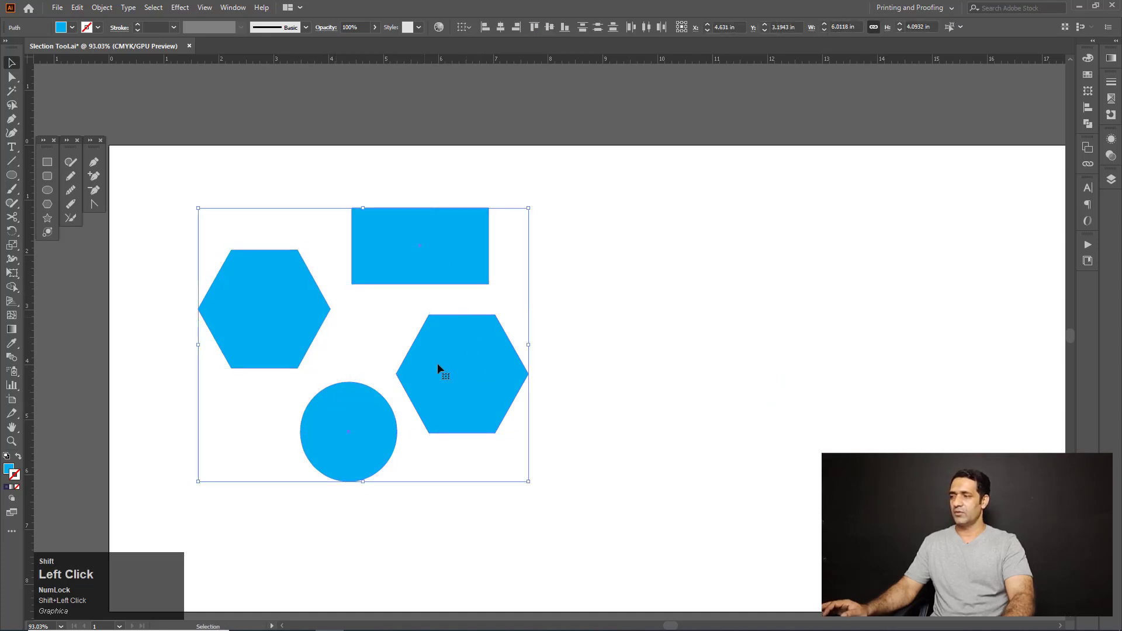
key(ctrl+z)
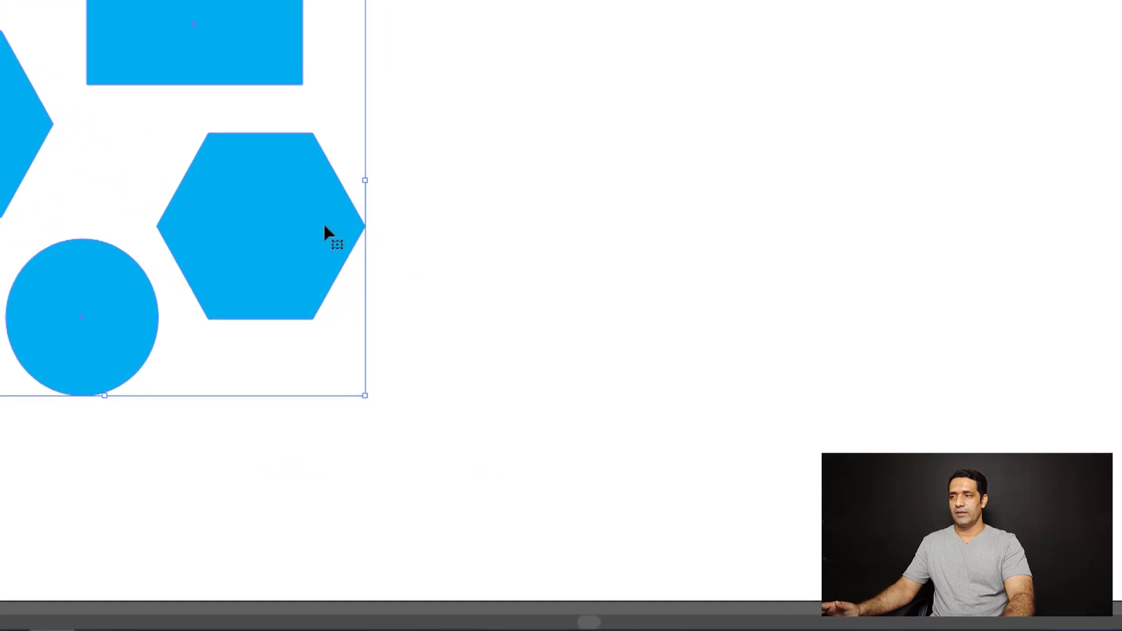
right_click(503, 373)
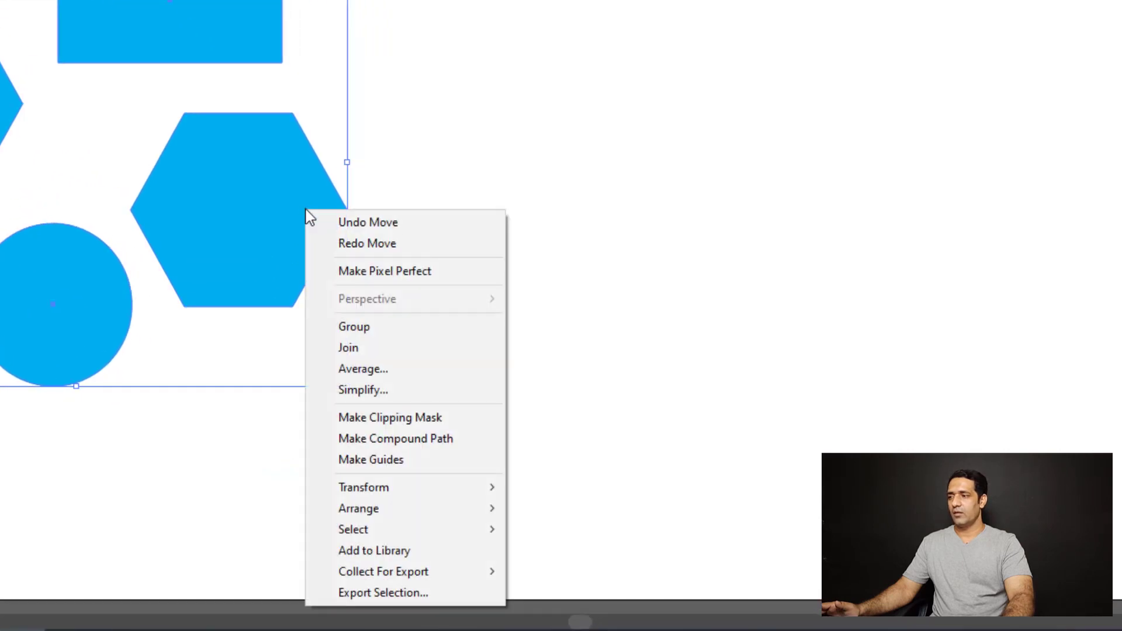
click(376, 326)
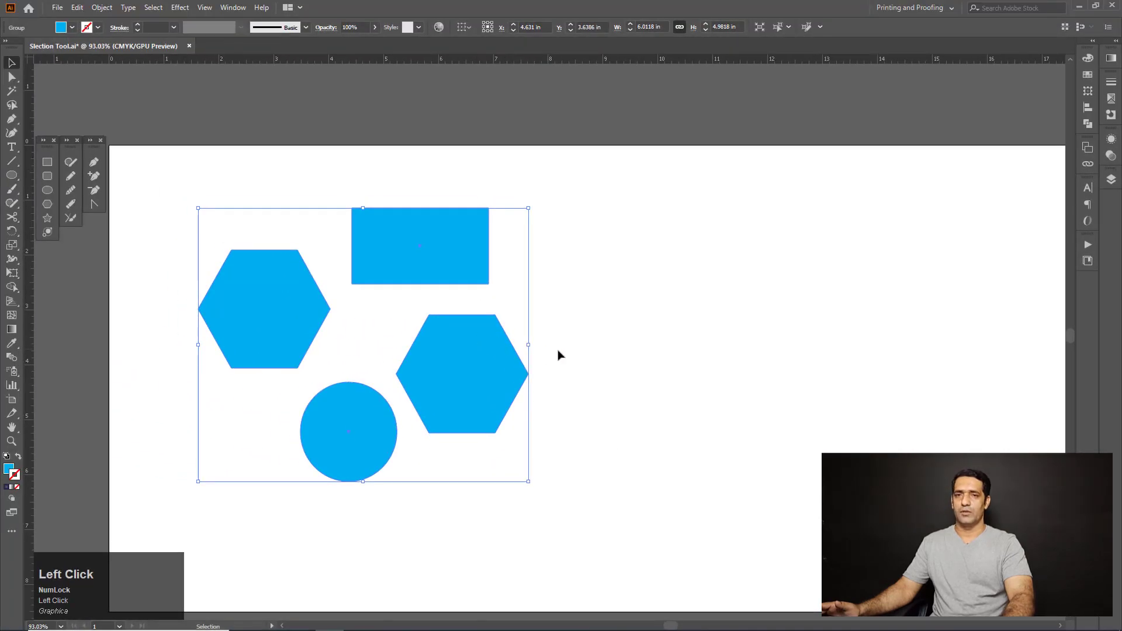
click(559, 355)
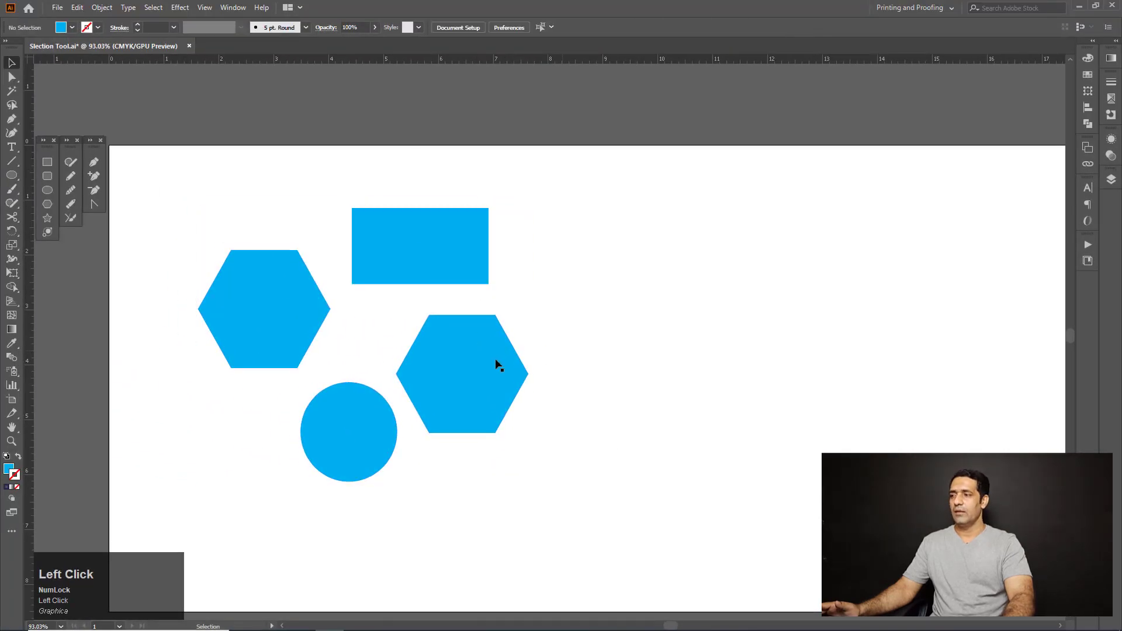
Step: Reselect the four shapes, group them once more and release them with Ungroup
click(370, 406)
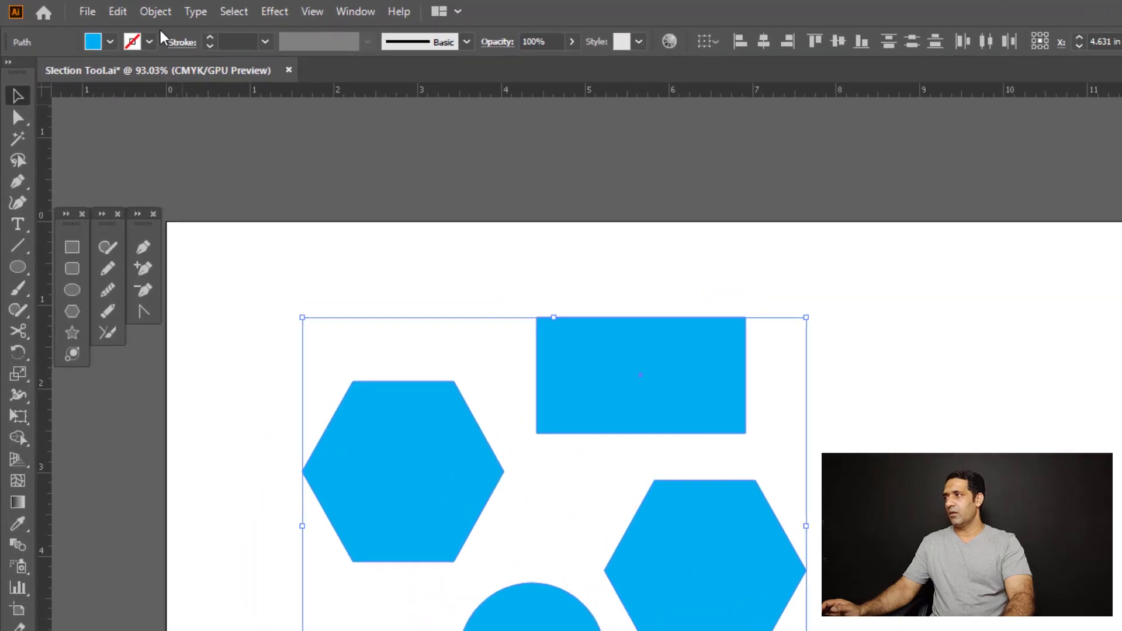
click(157, 12)
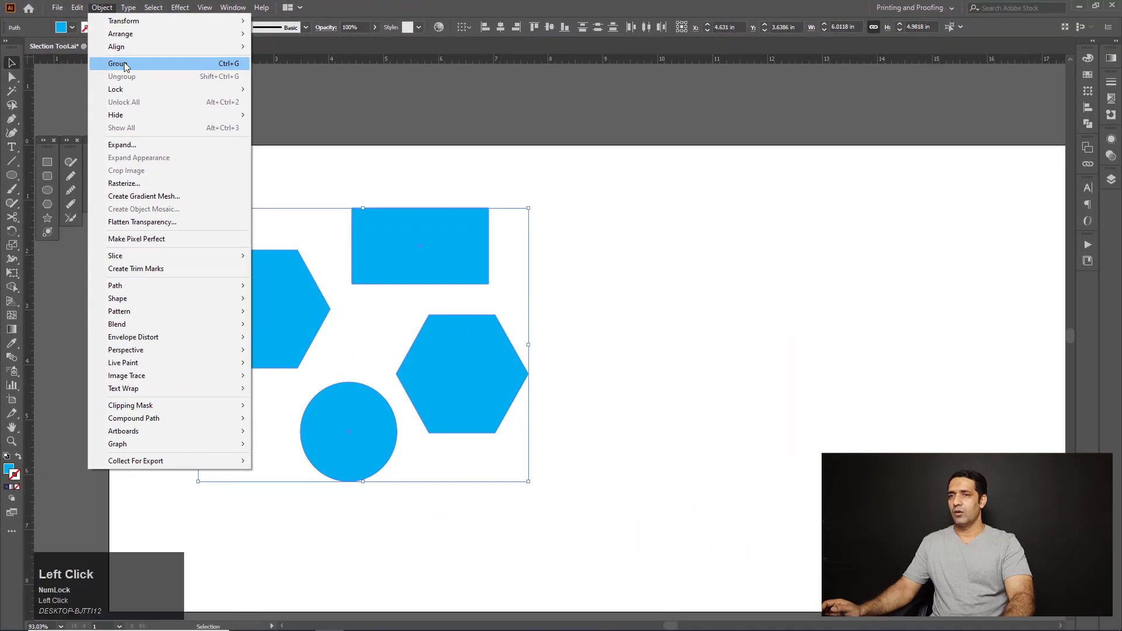
click(203, 103)
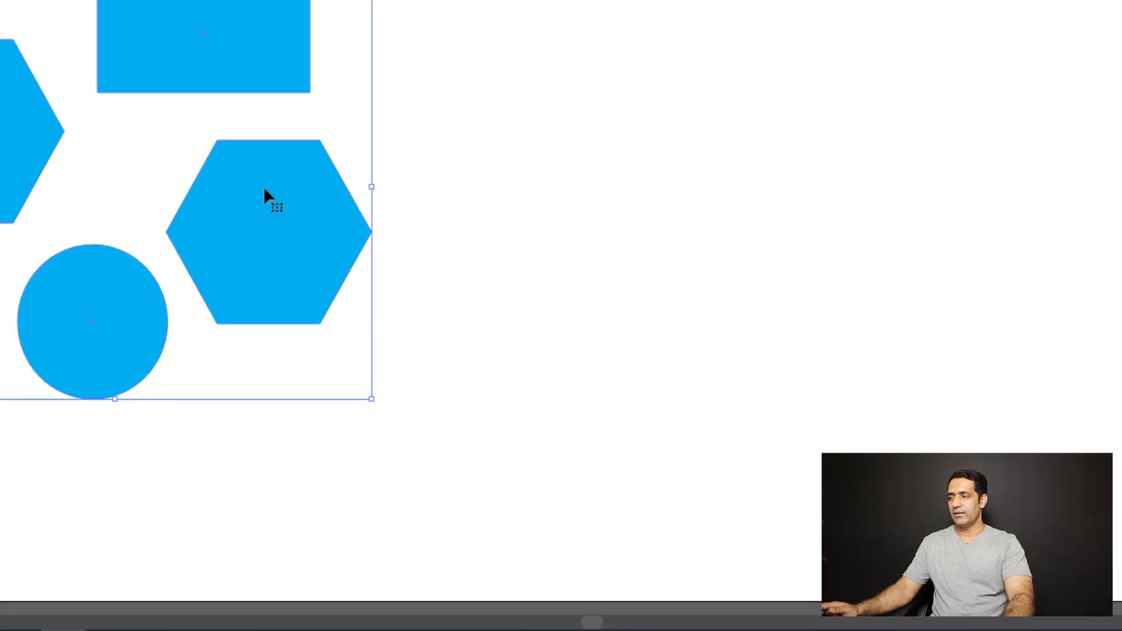
right_click(460, 346)
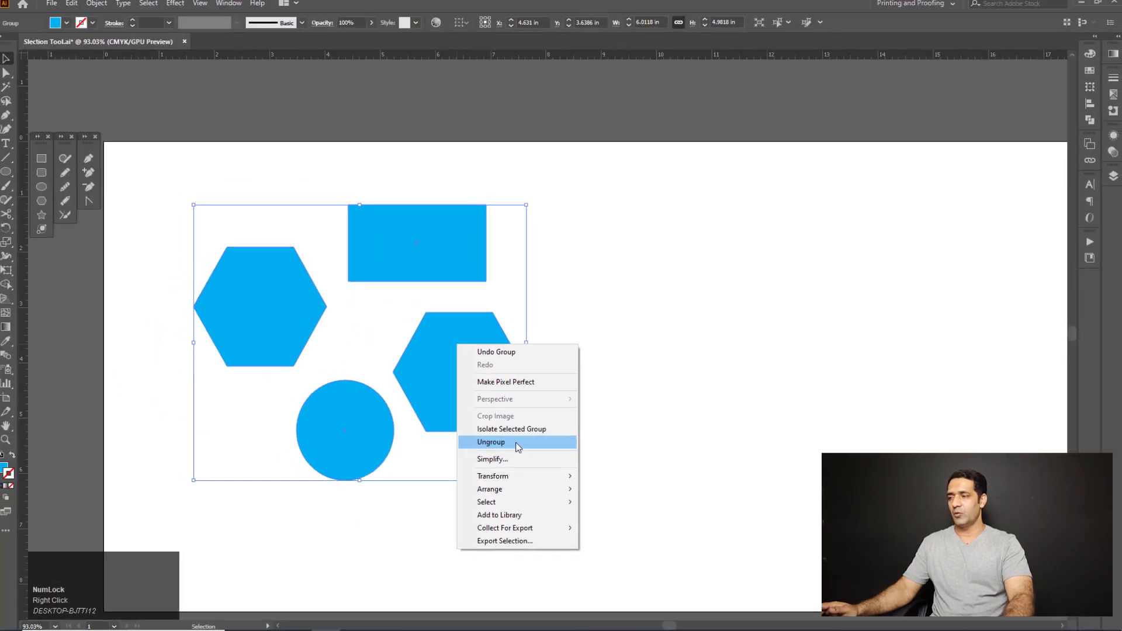
click(331, 325)
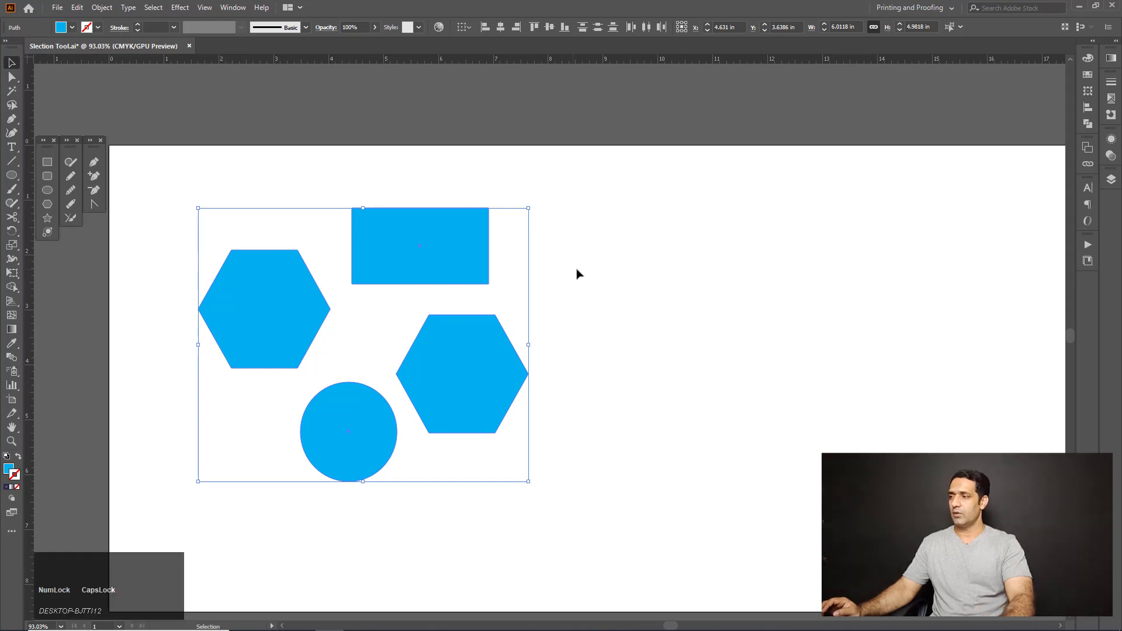
Step: Remove the rectangle and the circle from the selection, keeping only the two hexagons selected
key(shift)
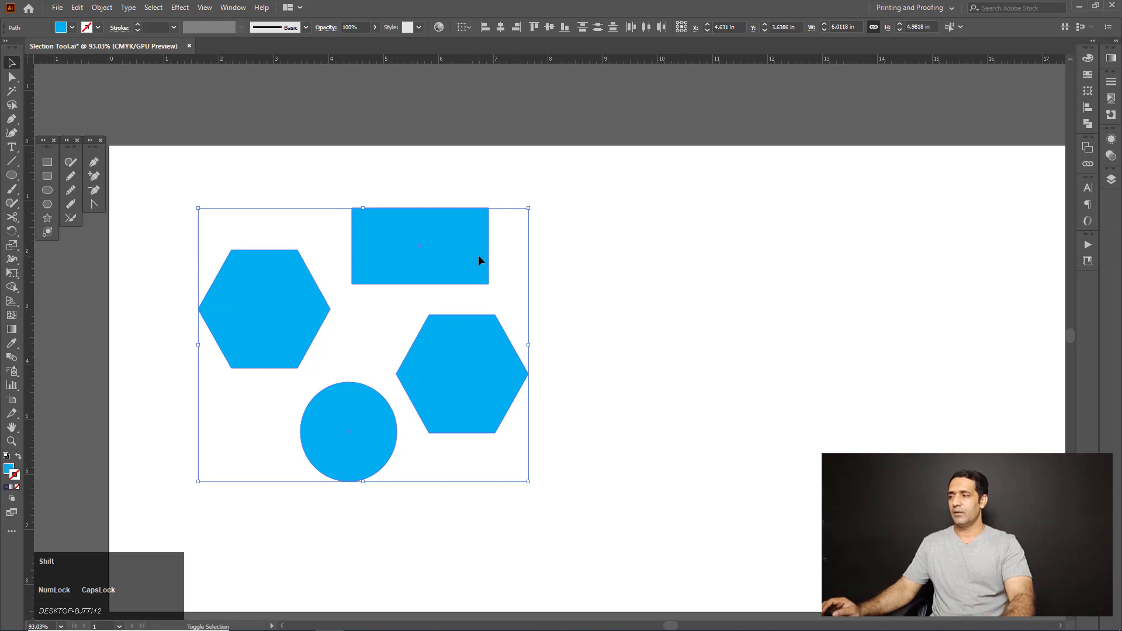
shift+click(475, 257)
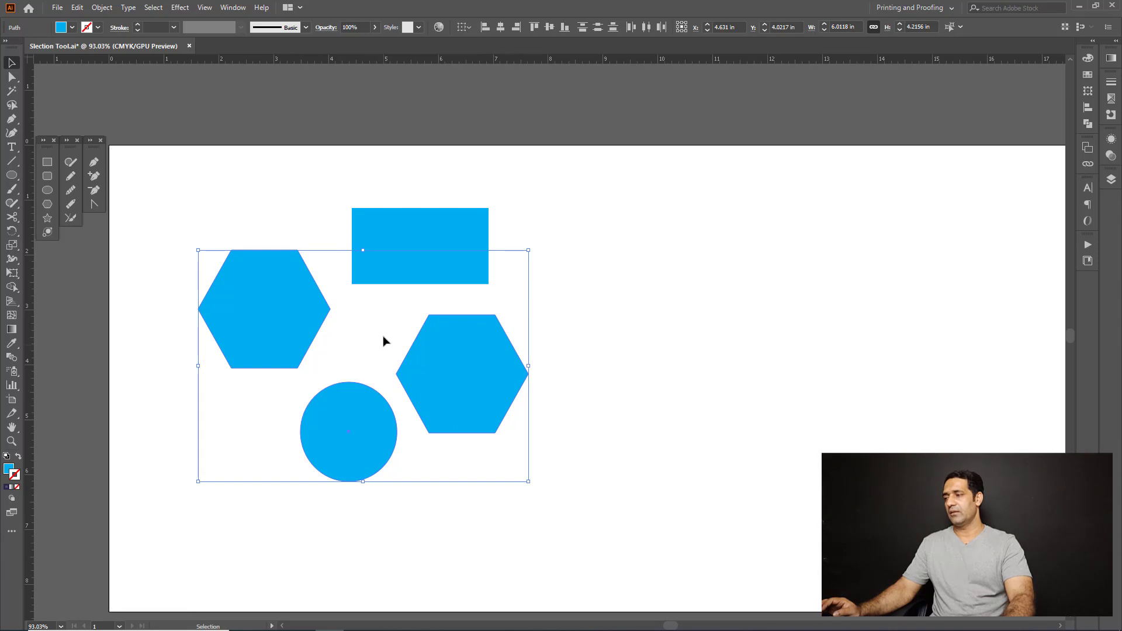
shift+click(366, 446)
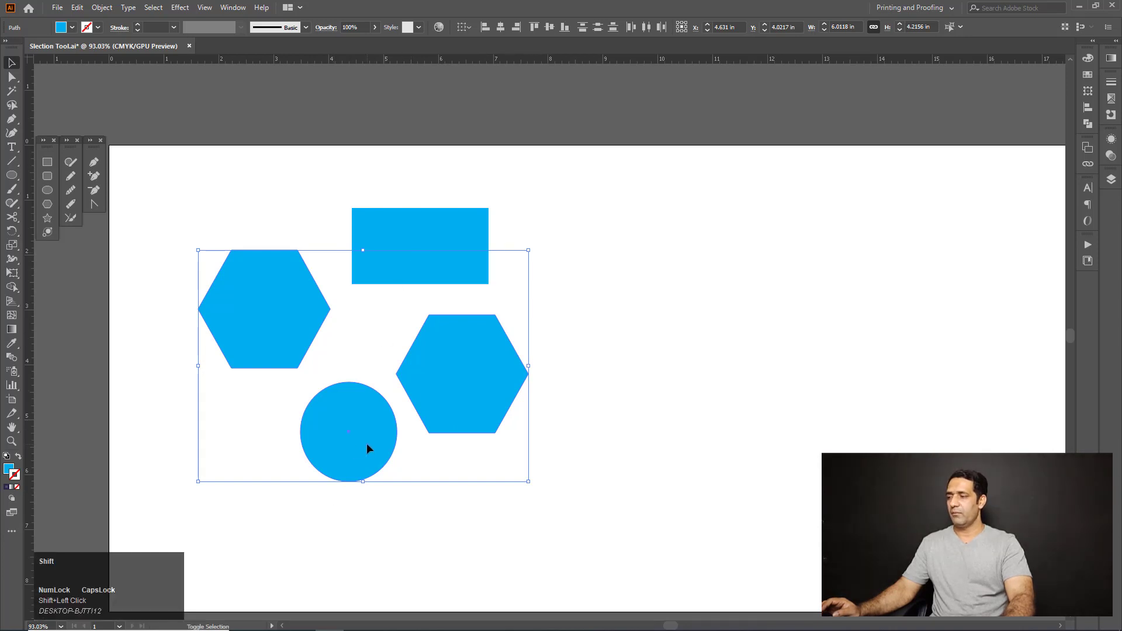
shift+click(367, 443)
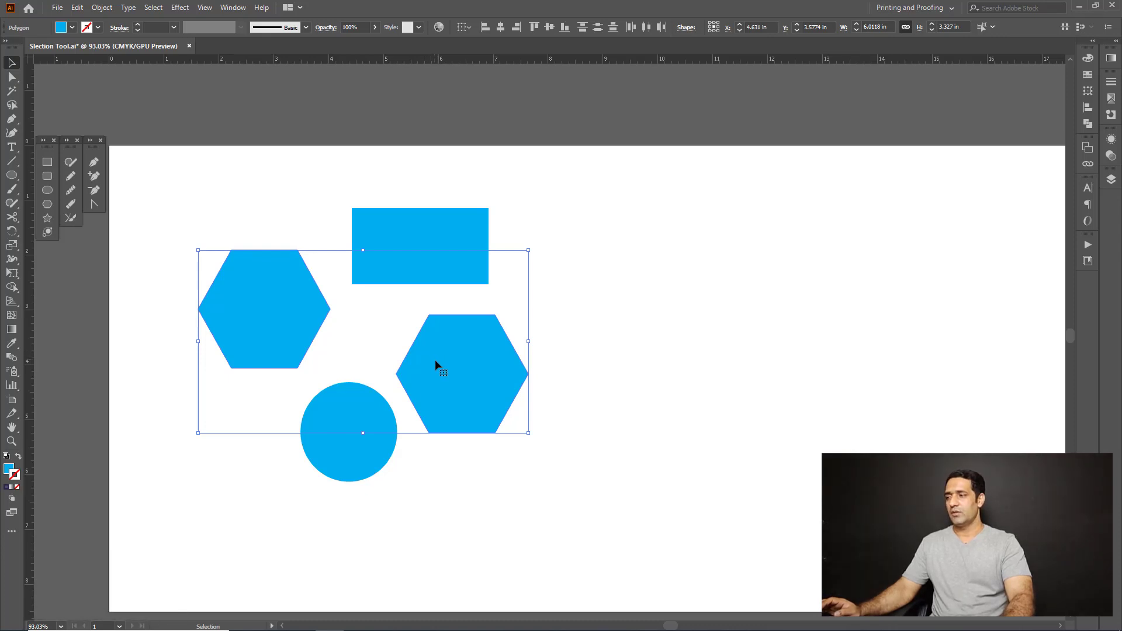
Step: Try moving the two selected hexagons to the right, undo the move and deselect everything
drag(435, 359, 654, 355)
key(ctrl+z)
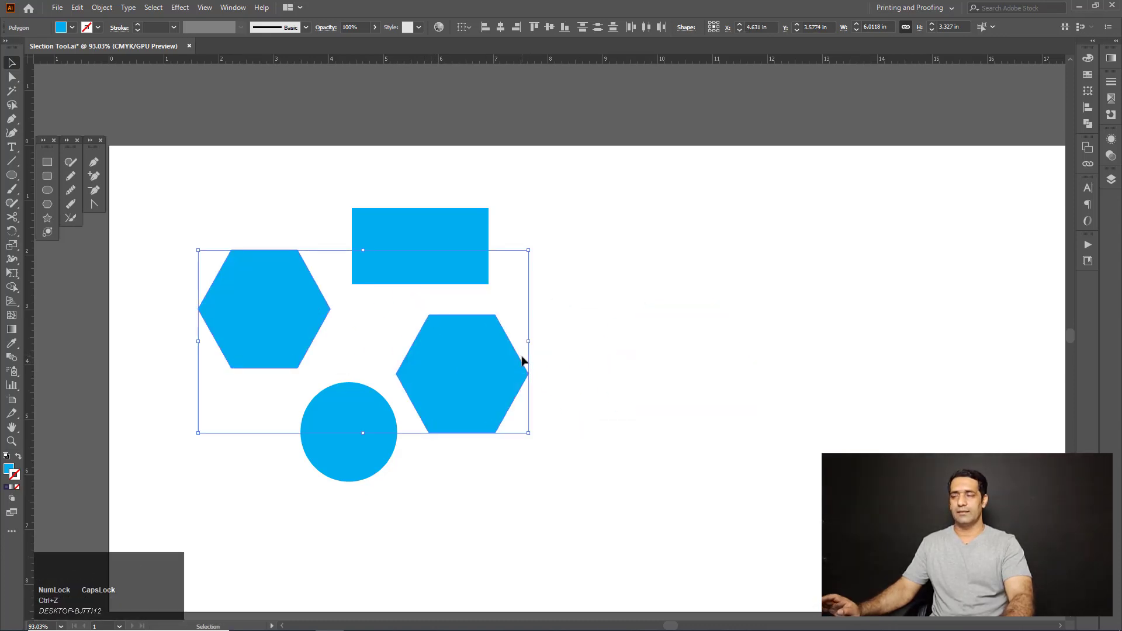
click(205, 192)
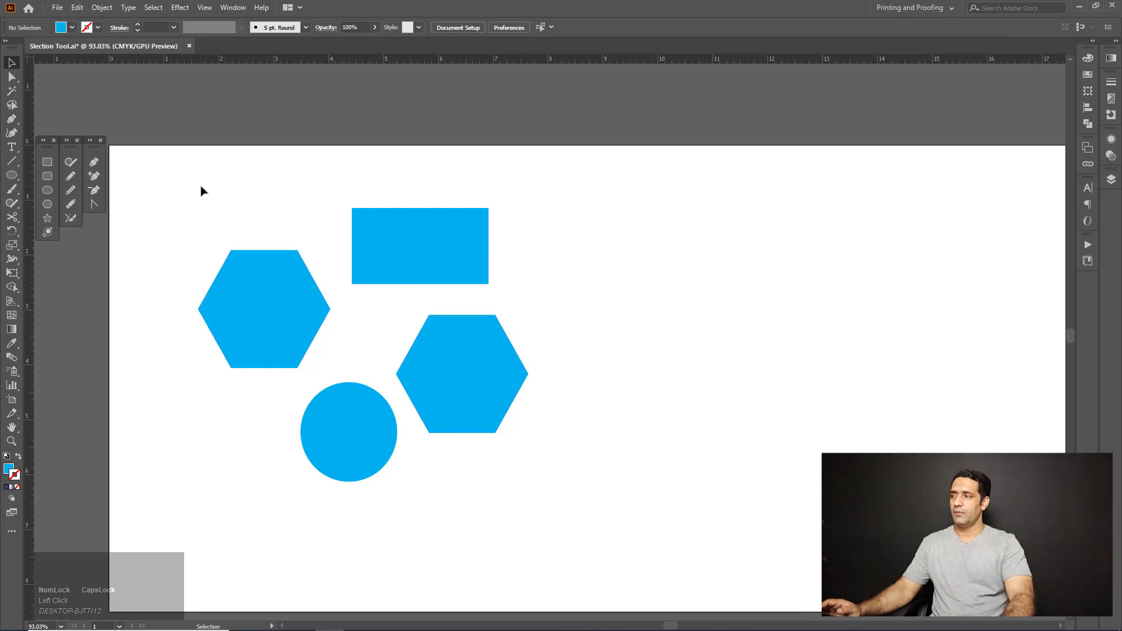
Step: Select all four shapes with an enclosing marquee, deselect them, and reselect them with a smaller marquee that only partly covers some shapes
drag(202, 192, 558, 497)
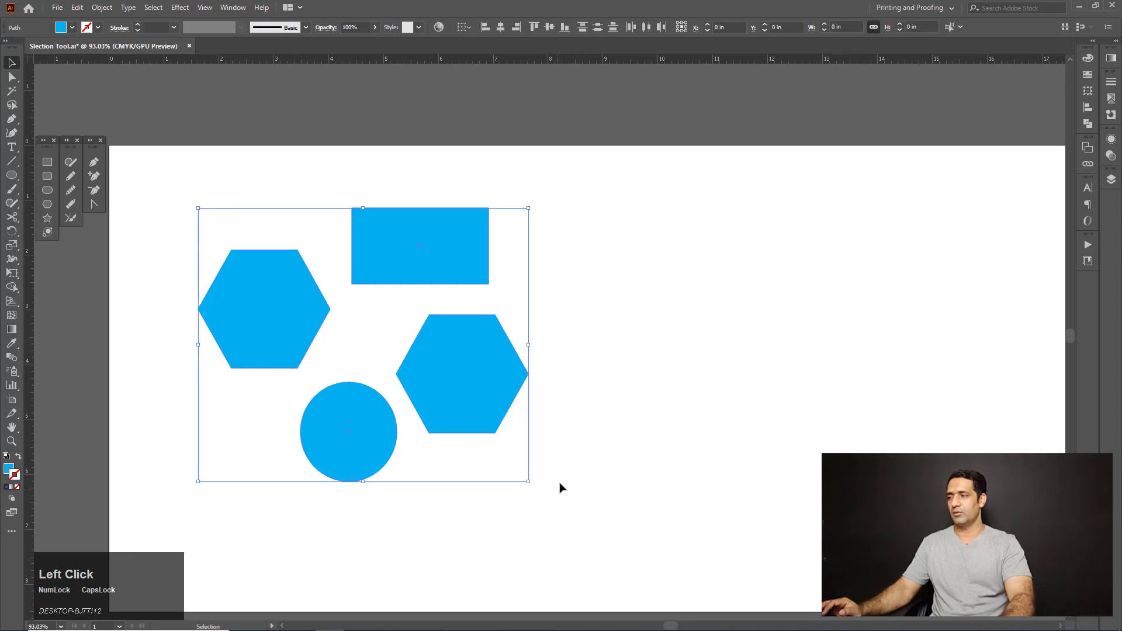
click(384, 291)
drag(323, 201, 526, 456)
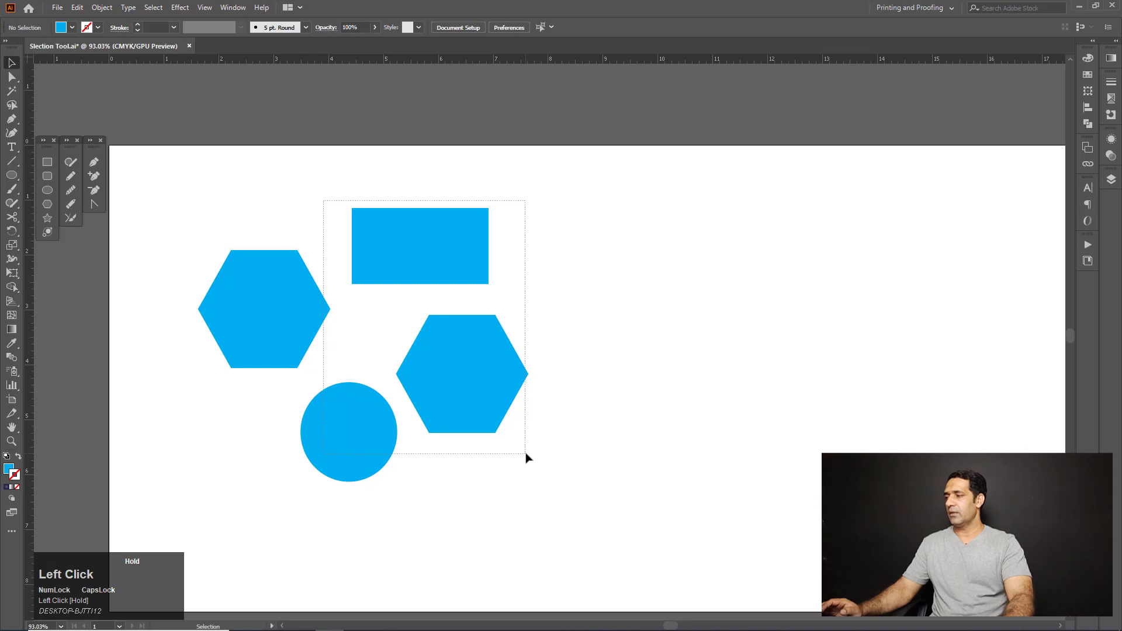
drag(526, 453, 526, 457)
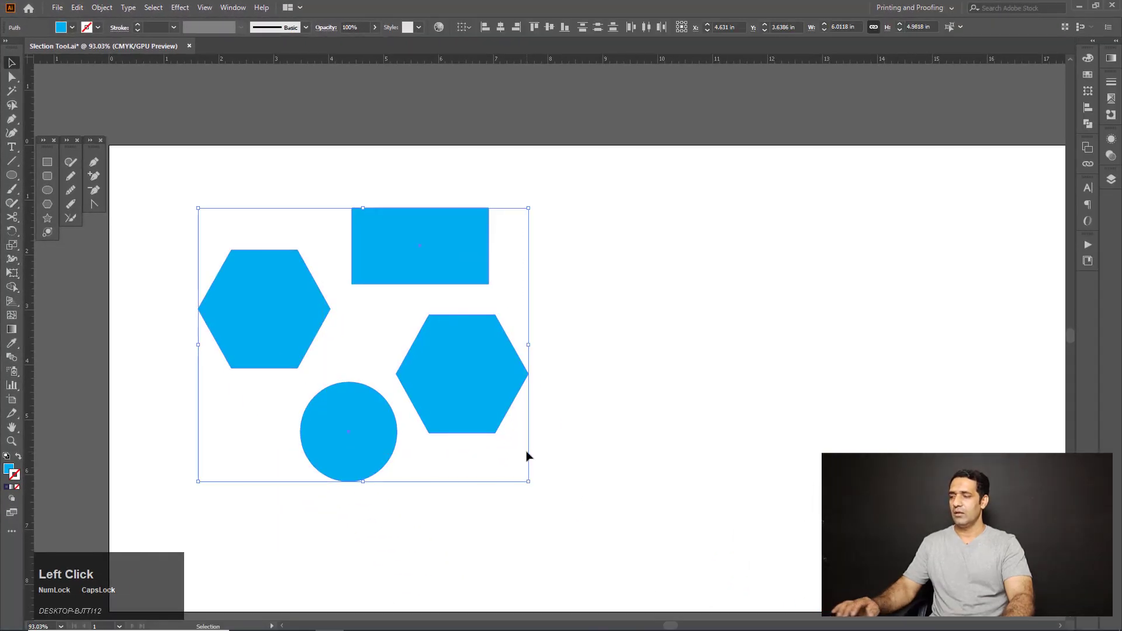
Step: Delete the four selected shapes and undo the deletion
key(Delete)
key(ctrl+z)
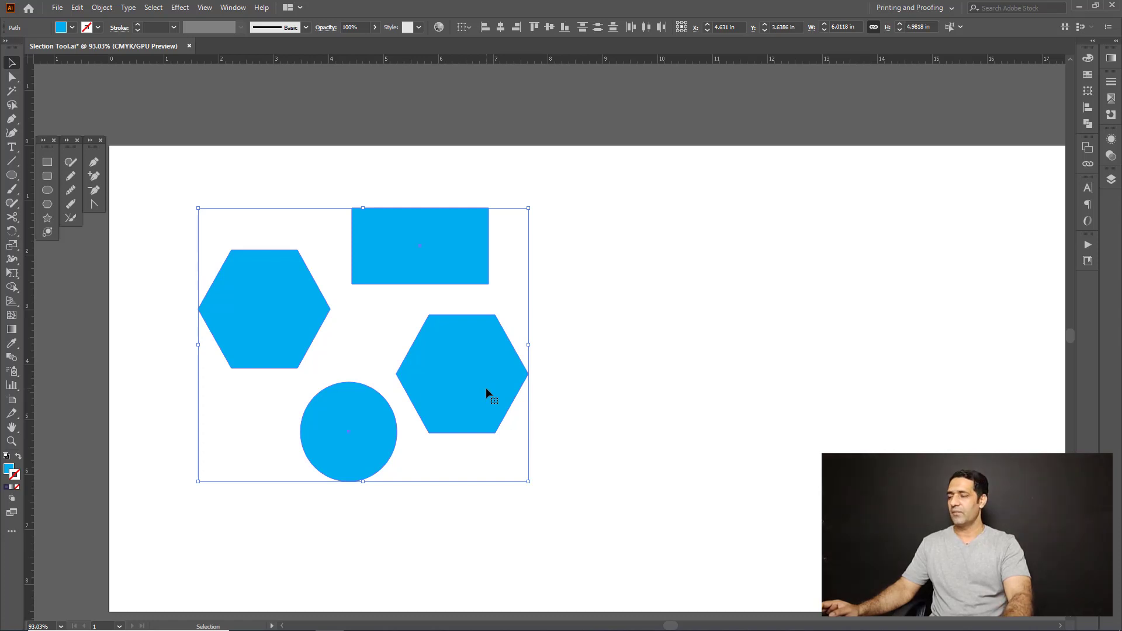
Step: Group the four shapes and scale the group down proportionally to about 3.68 by 3.05 in
right_click(485, 384)
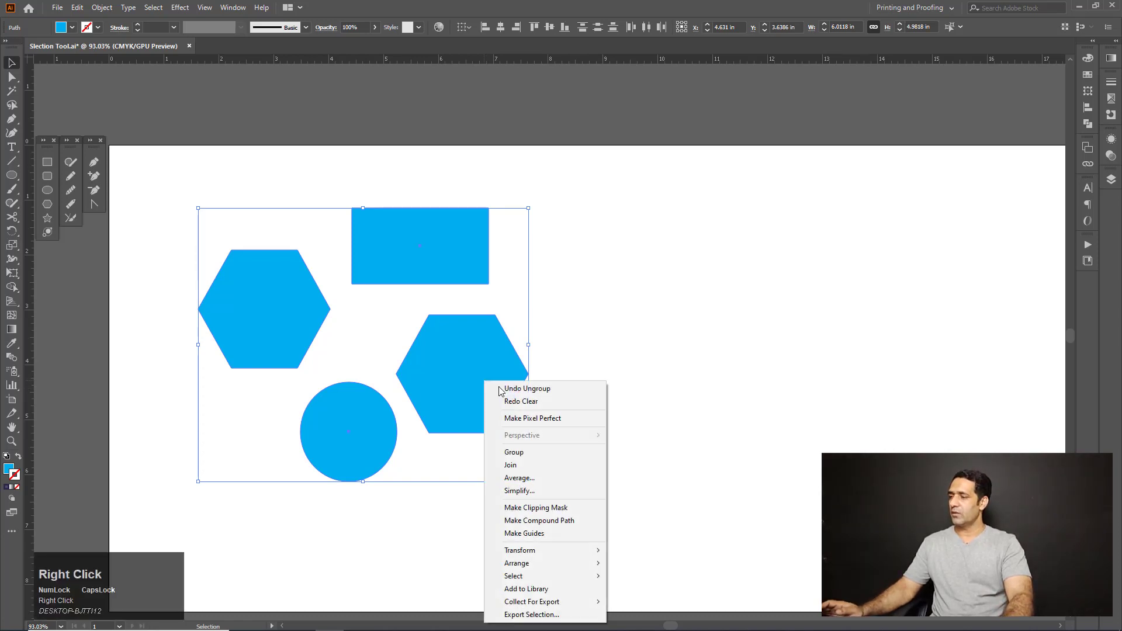
click(526, 452)
drag(528, 482, 443, 374)
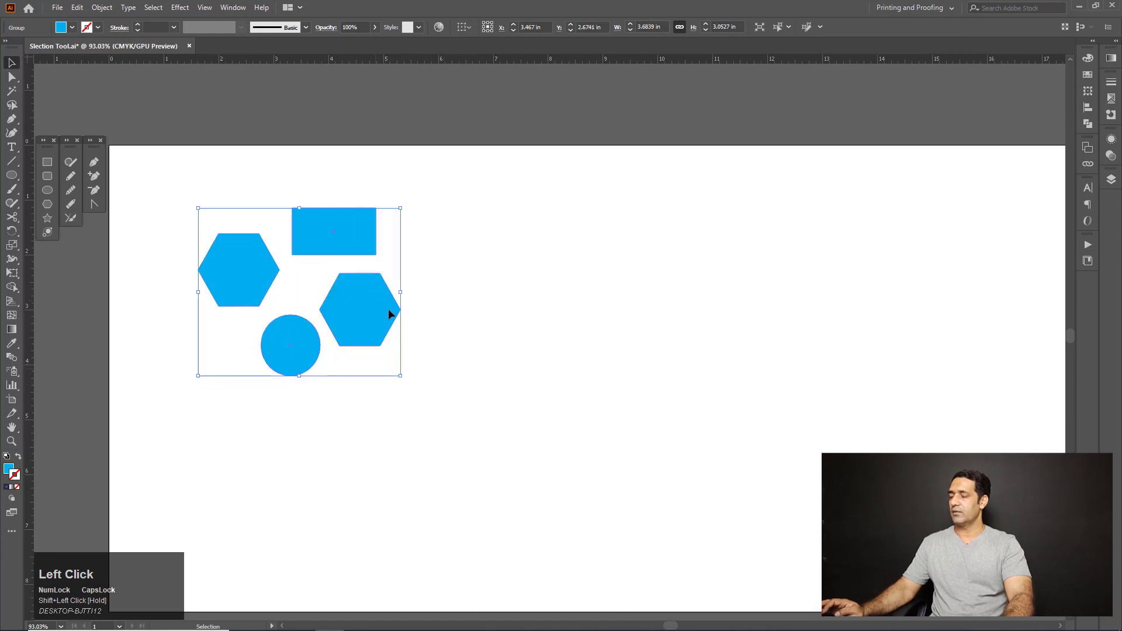
Step: Duplicate the group twice, placing one copy beside the original on its right and another below between the two, and deselect
drag(388, 309, 604, 310)
drag(560, 371, 577, 350)
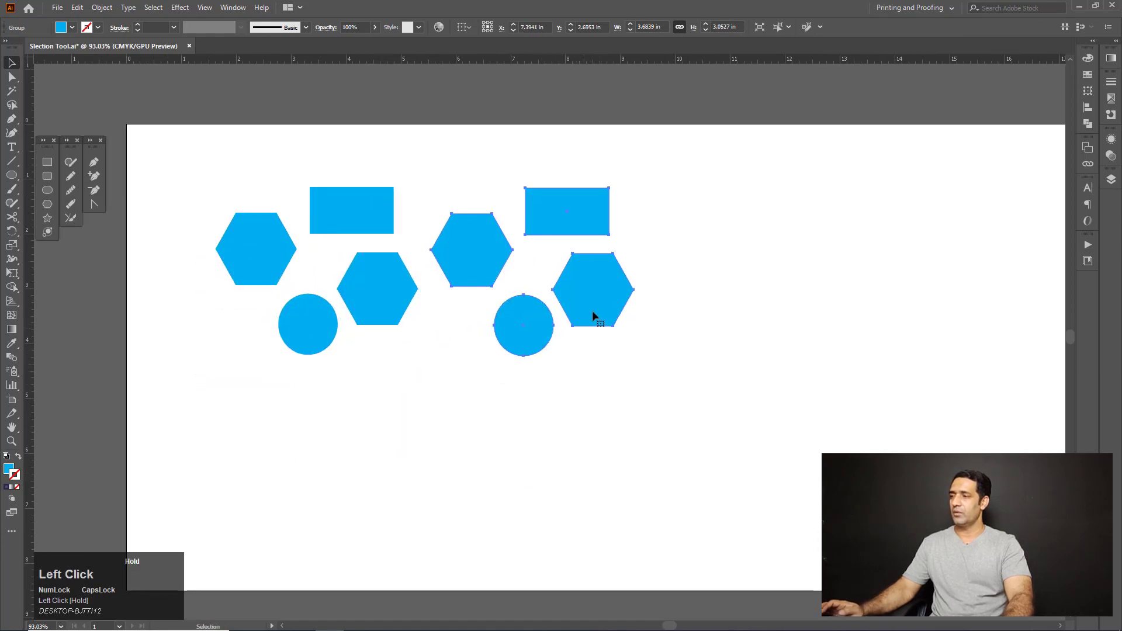
drag(592, 312, 472, 470)
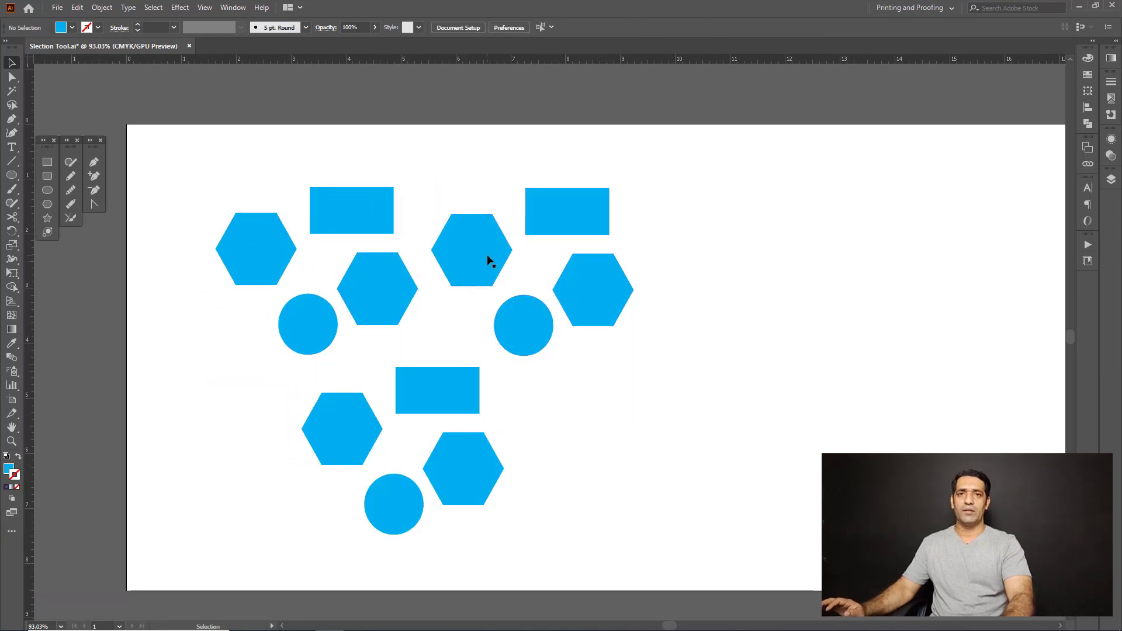
Step: Move the upper-right group slightly right to about X 7.80 in, nudge the original group slightly left, and deselect everything
drag(490, 261, 512, 261)
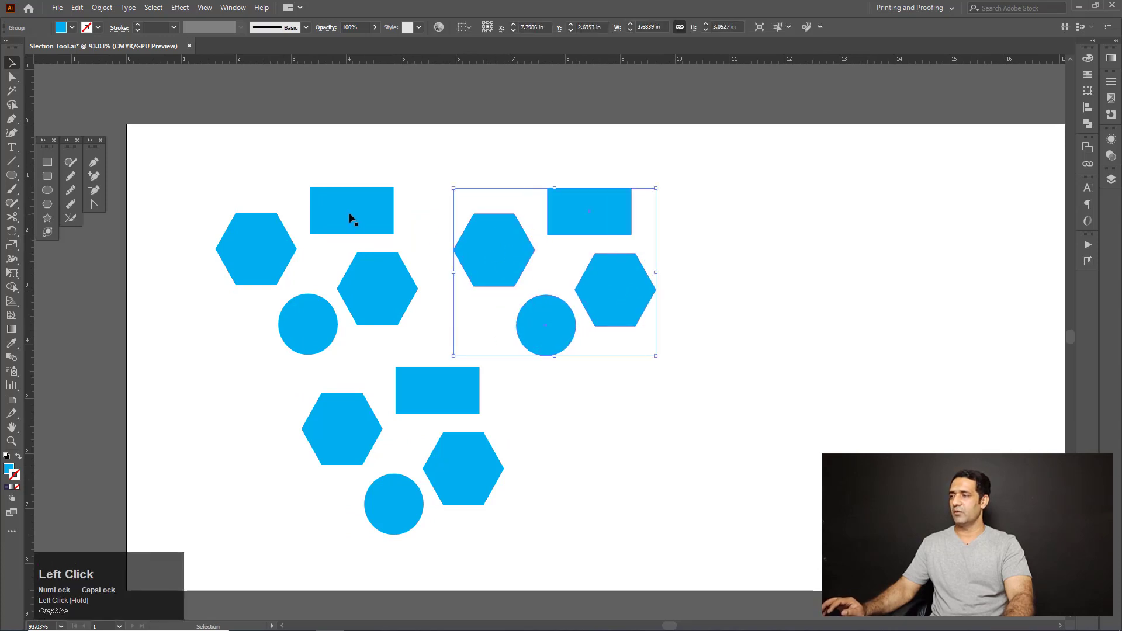
drag(348, 217, 340, 214)
click(211, 185)
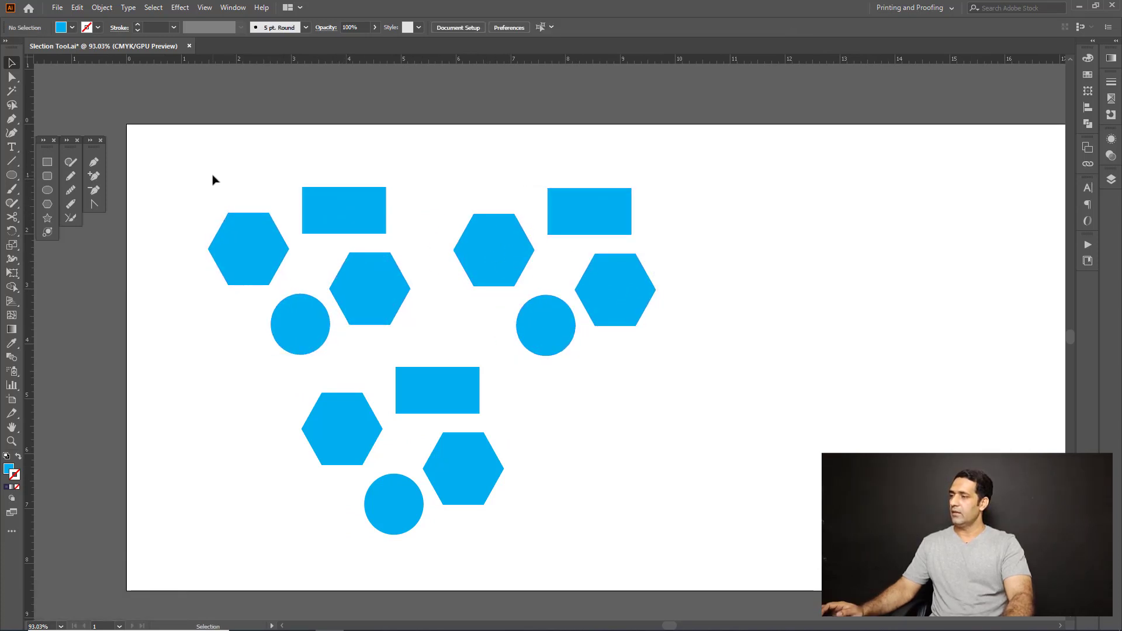
Step: Select all three groups together with a marquee, open the selection's context options, and deselect everything
drag(217, 178, 687, 535)
right_click(618, 300)
click(707, 387)
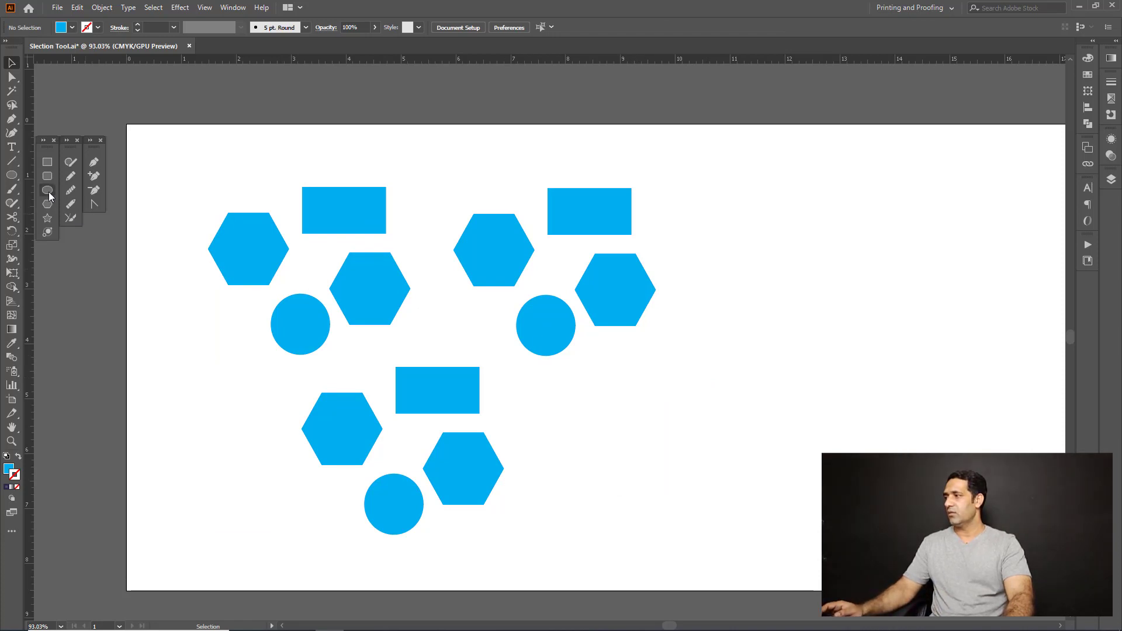
Step: Draw a five-pointed star beside the lower group, then group it with the three shape groups and deselect
click(47, 217)
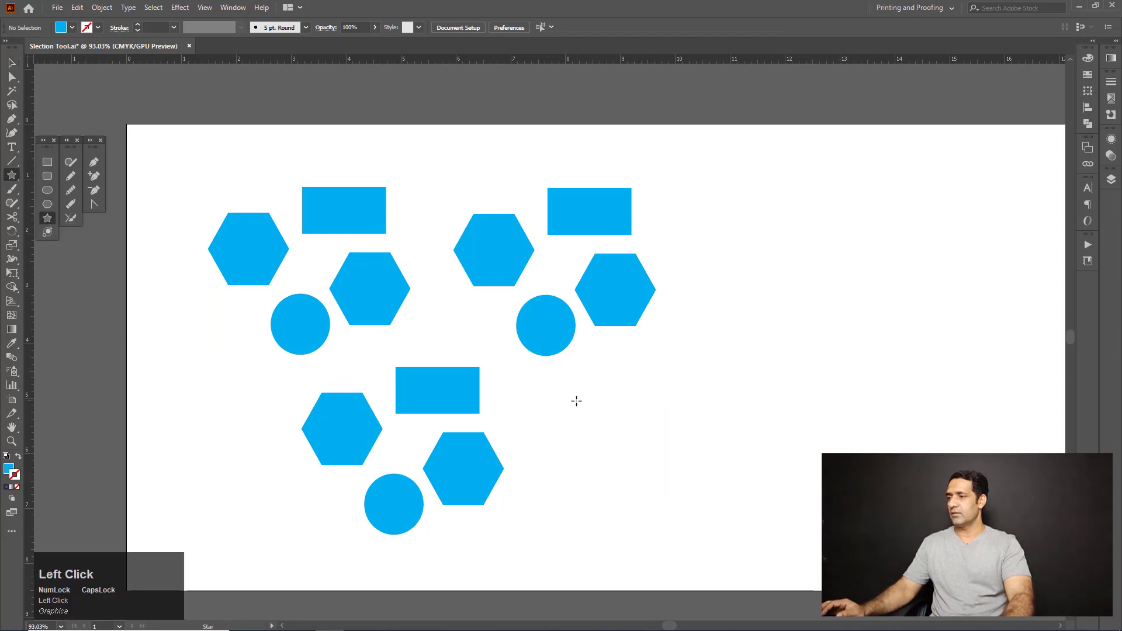
drag(580, 405, 585, 431)
click(12, 62)
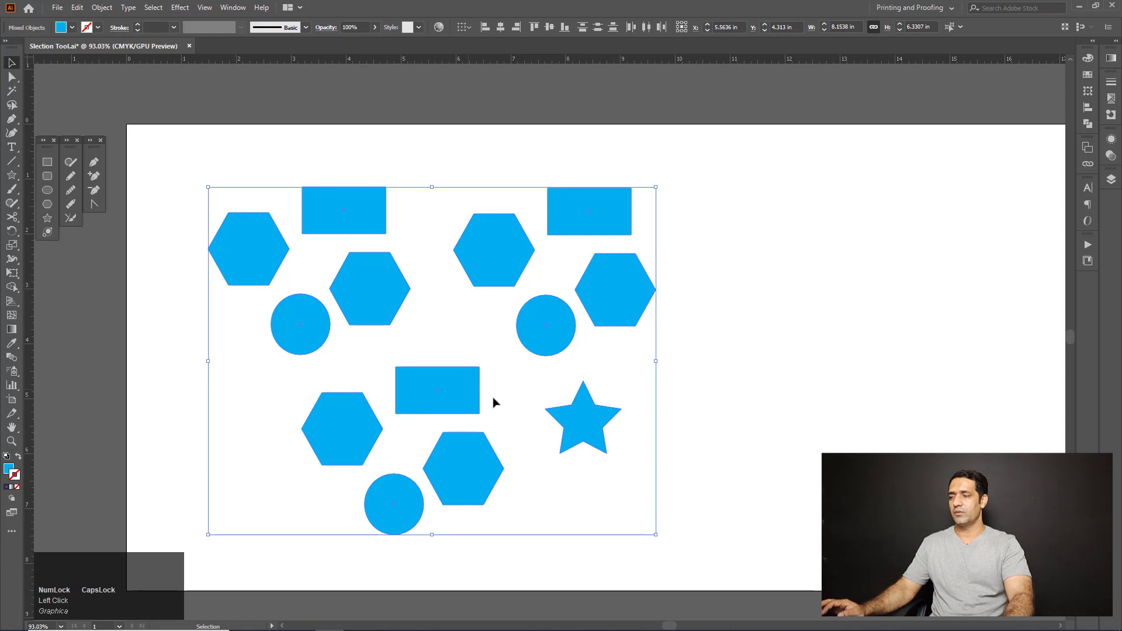
right_click(588, 424)
click(632, 511)
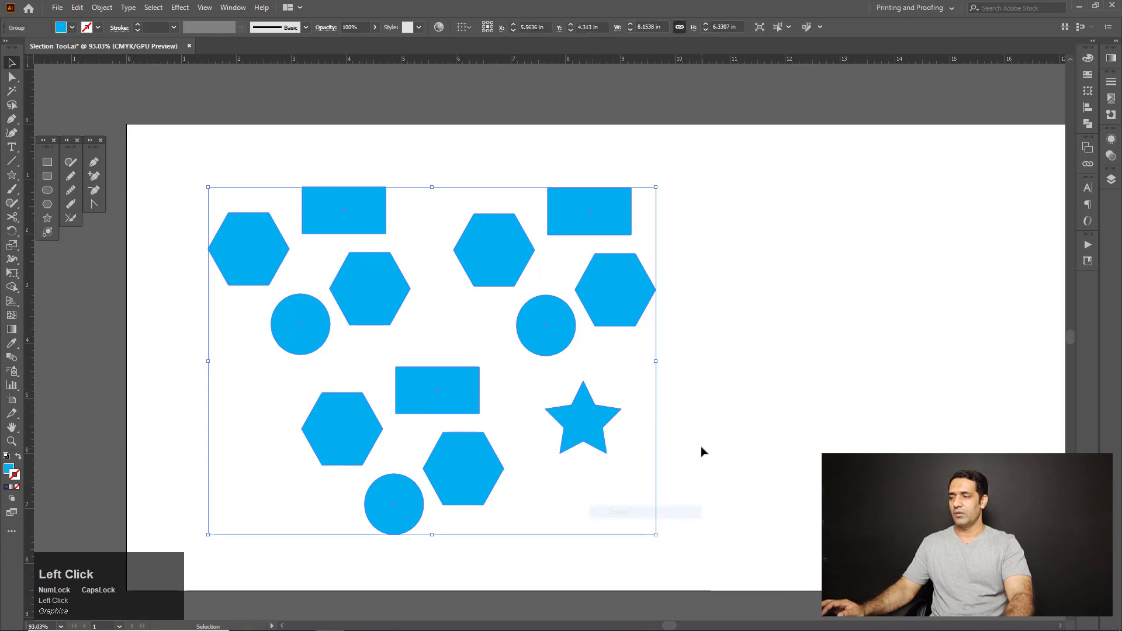
click(702, 450)
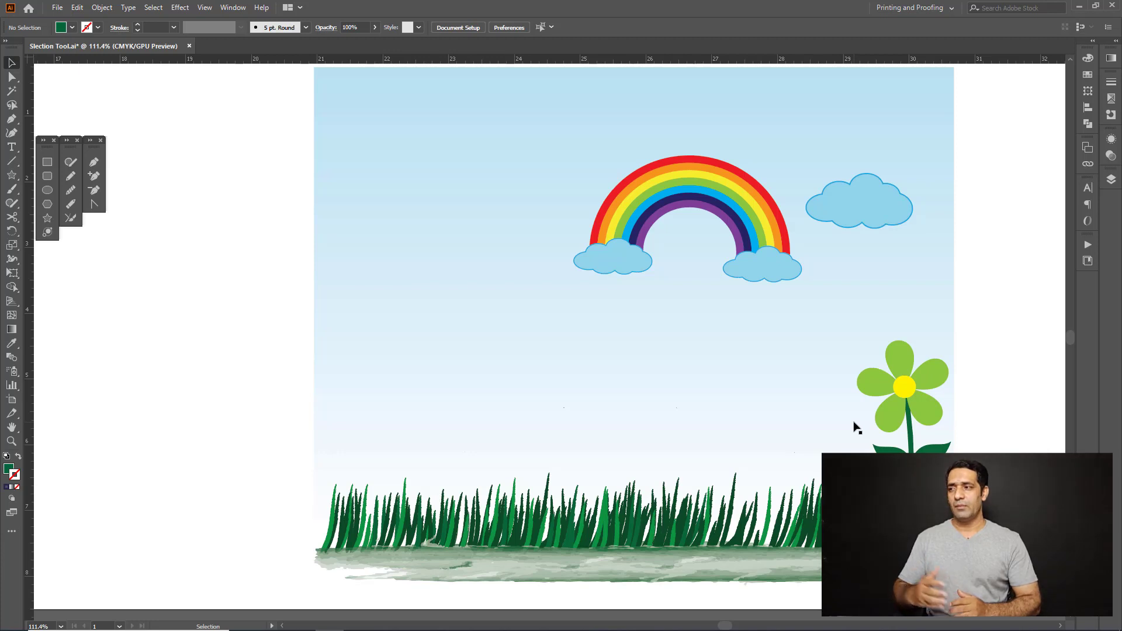
drag(778, 431, 731, 418)
drag(722, 397, 749, 401)
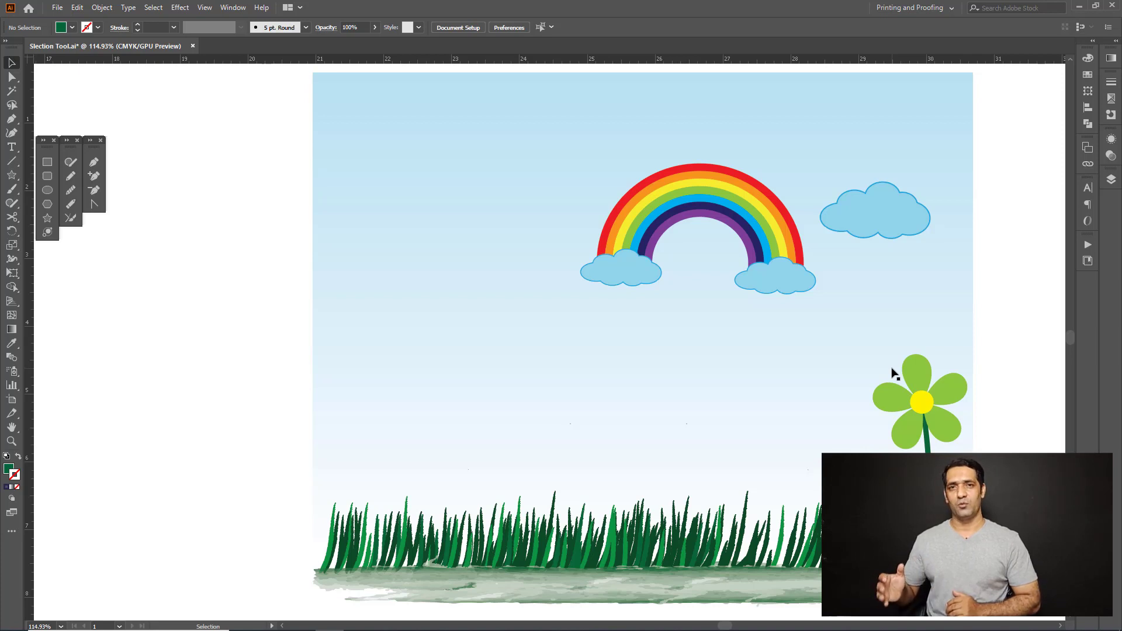
Step: Select all five green petals of the flower in the garden scene together
ctrl+click(804, 374)
drag(812, 382, 805, 339)
ctrl+click(819, 338)
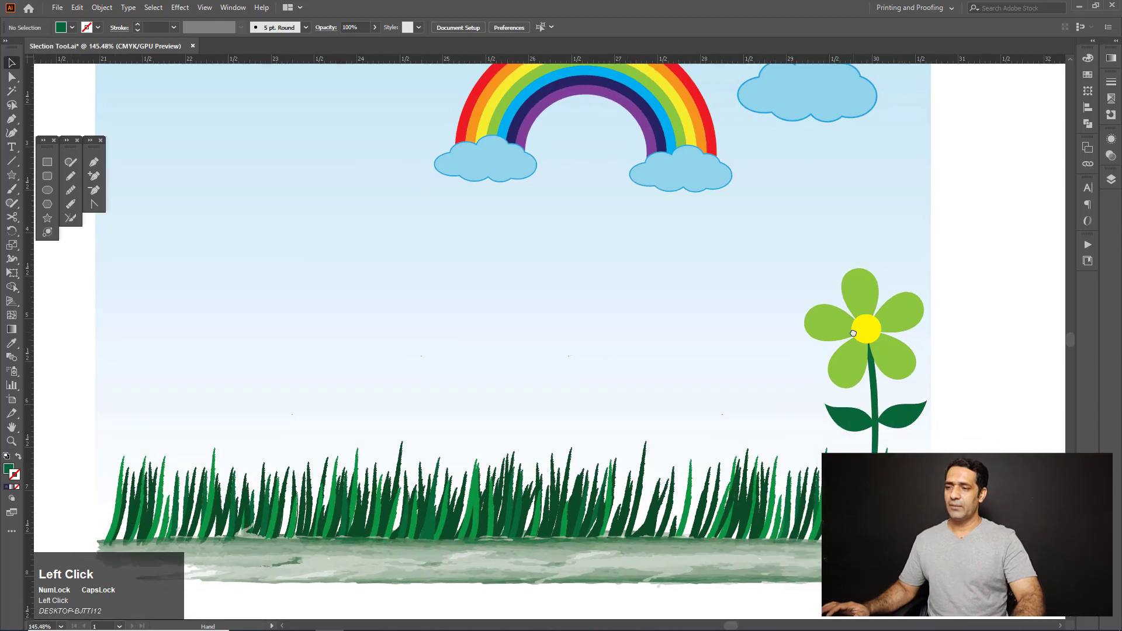
ctrl+click(856, 332)
drag(910, 387, 790, 298)
drag(803, 258, 880, 360)
drag(881, 360, 781, 318)
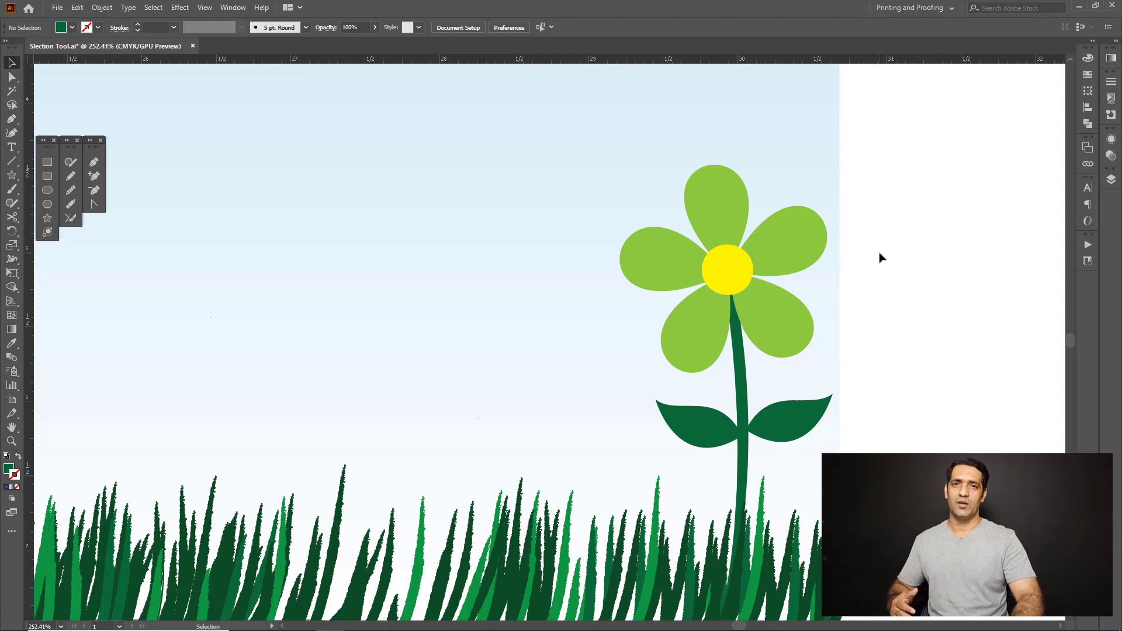
click(807, 243)
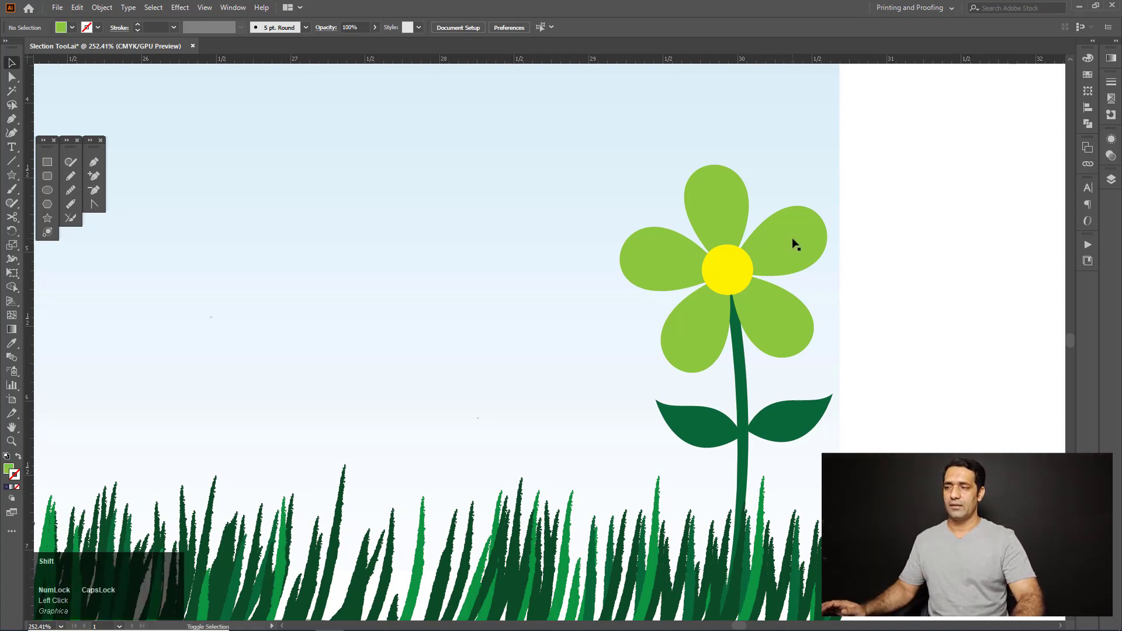
click(791, 244)
shift+click(699, 241)
shift+click(664, 258)
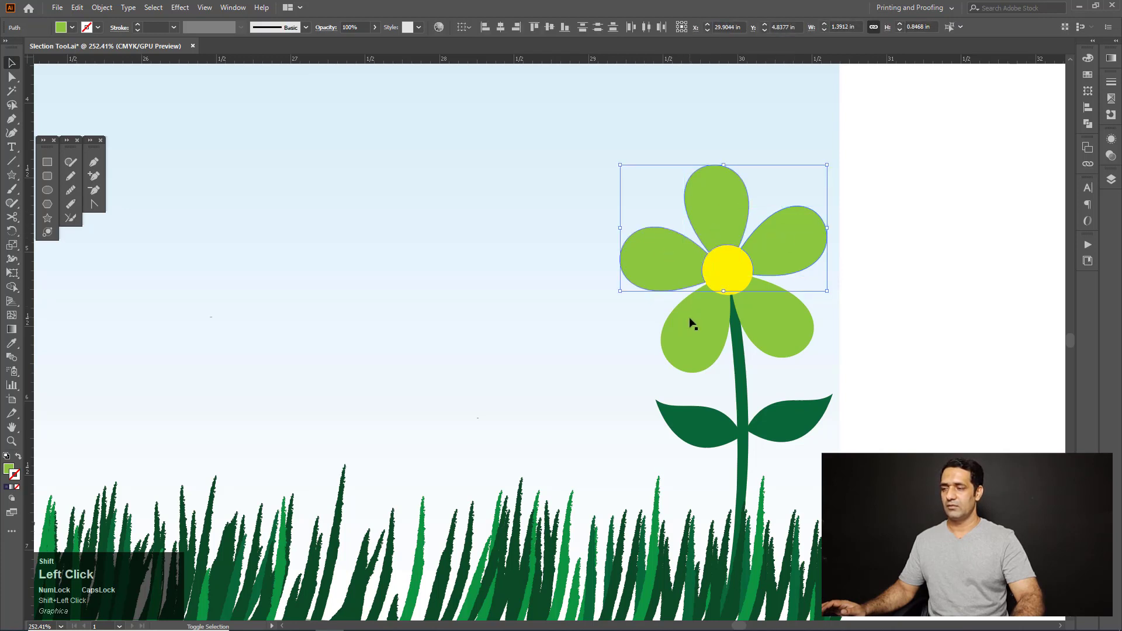
shift+click(691, 321)
shift+click(766, 317)
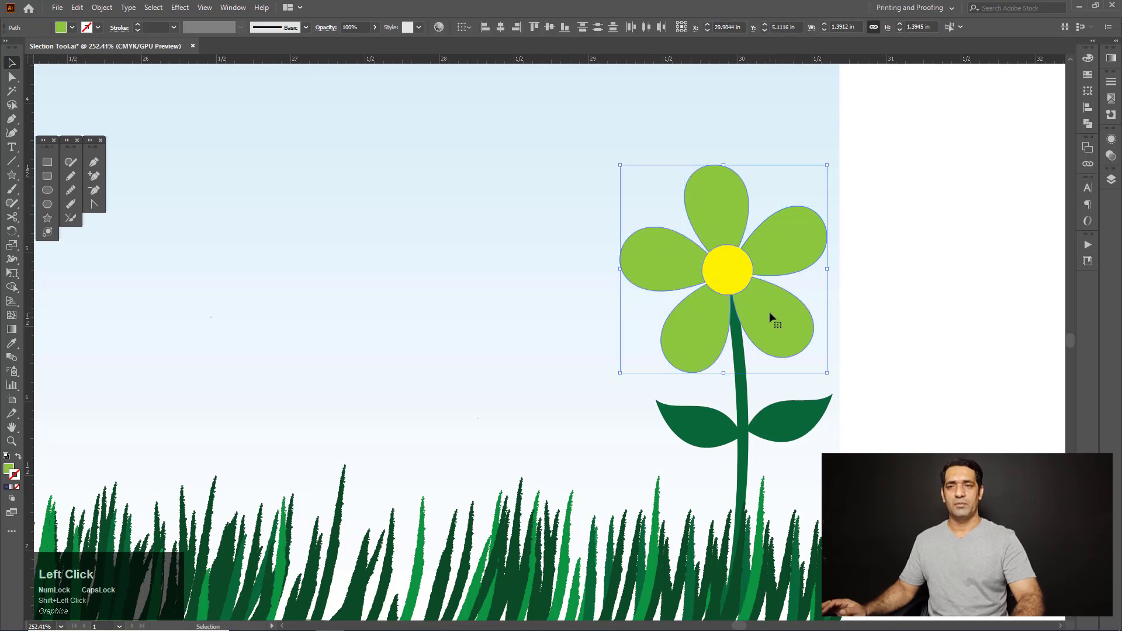
Step: Add the flower's yellow centre, stem and both leaves to the selection and group the whole flower
shift+click(746, 282)
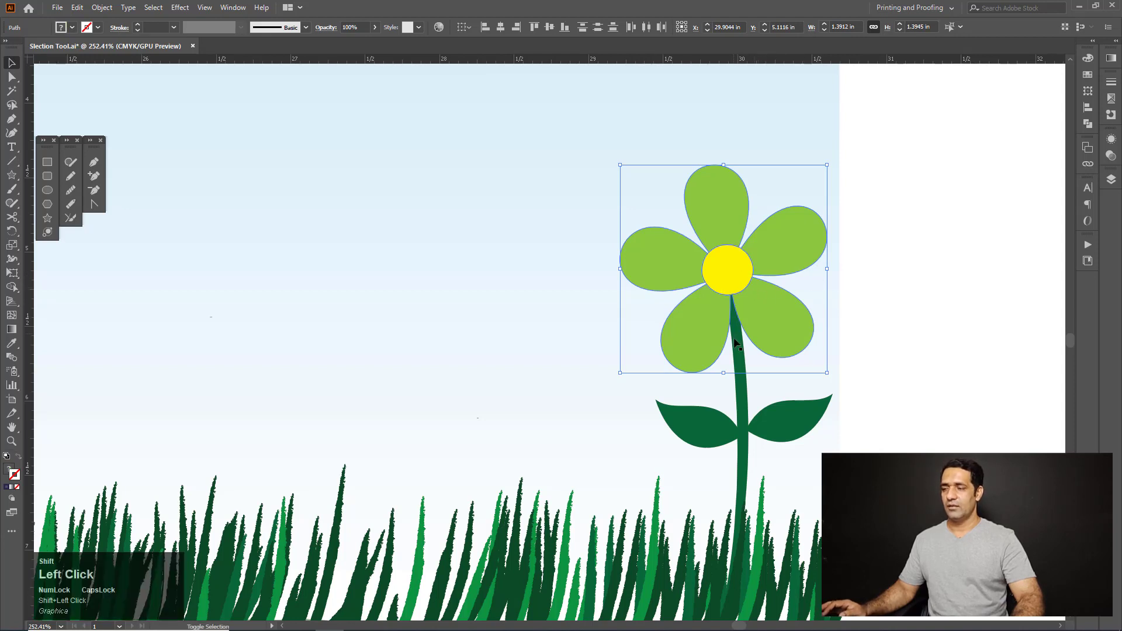
shift+click(741, 357)
shift+click(721, 431)
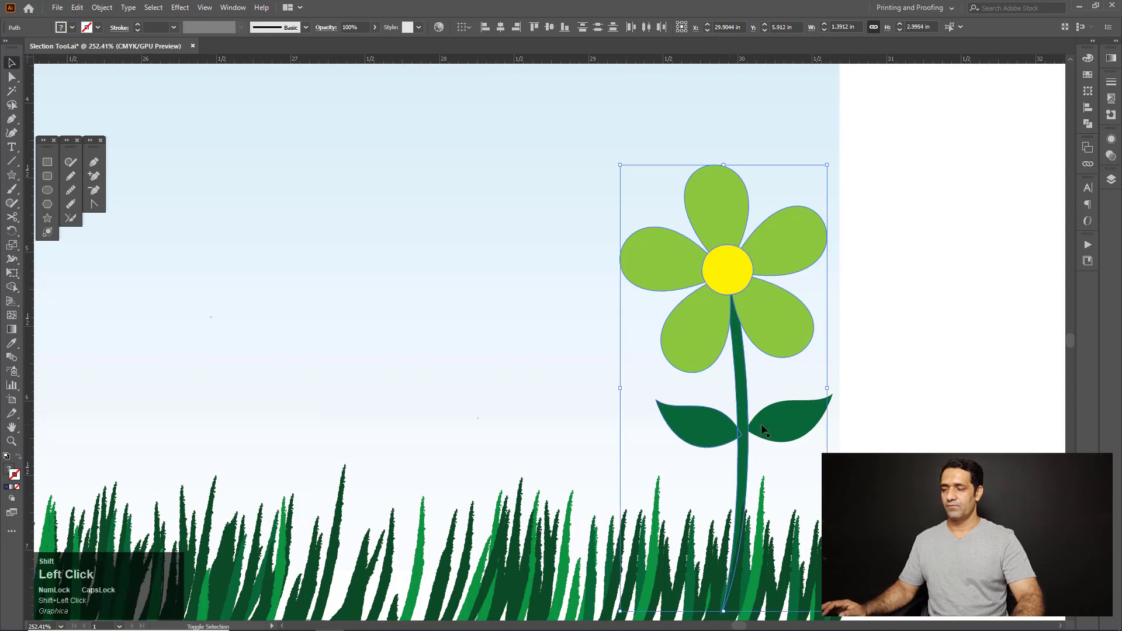
shift+click(790, 418)
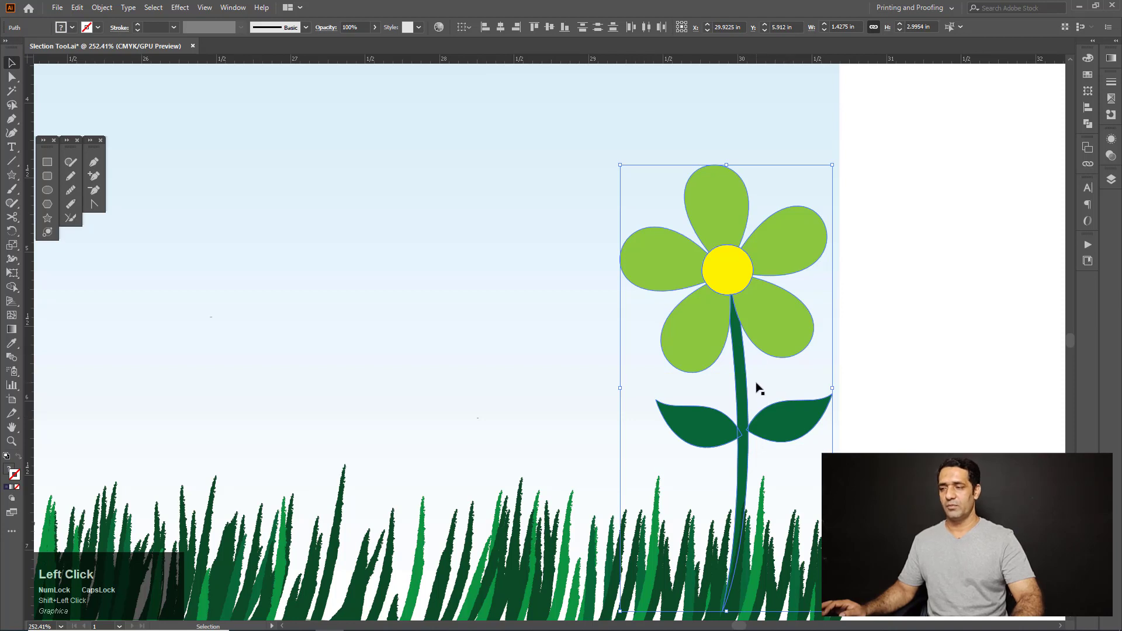
right_click(784, 318)
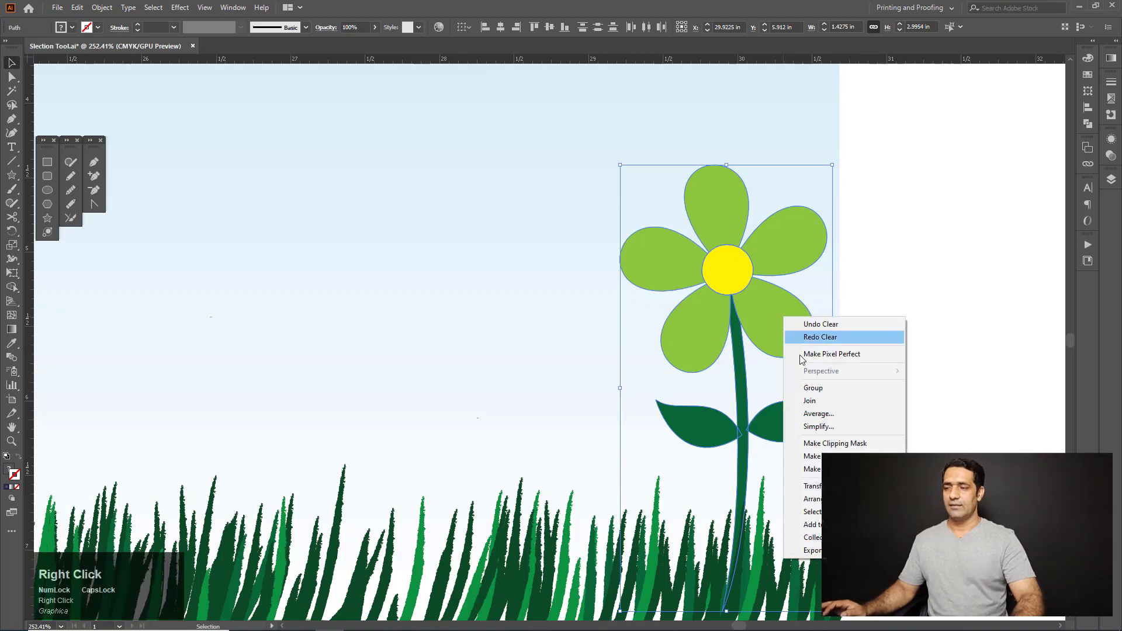
click(811, 388)
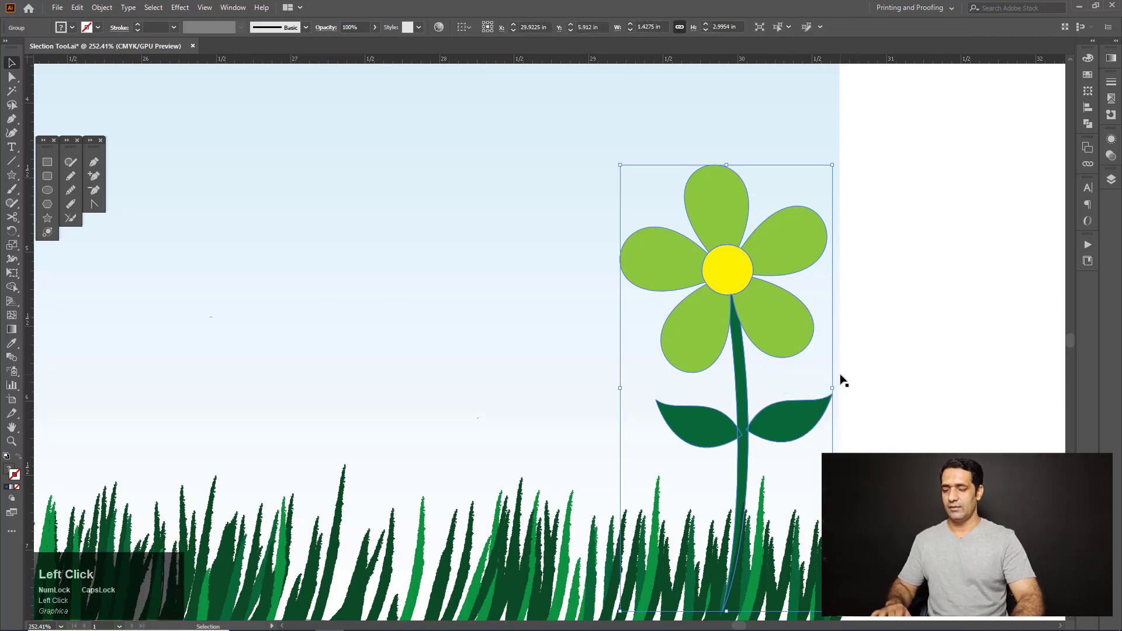
Step: Duplicate the grouped flower straight to its left, placing the copy at about X 26.86 in
key(Delete)
key(ctrl+z)
drag(767, 342, 730, 333)
drag(730, 333, 827, 309)
key(ctrl+space)
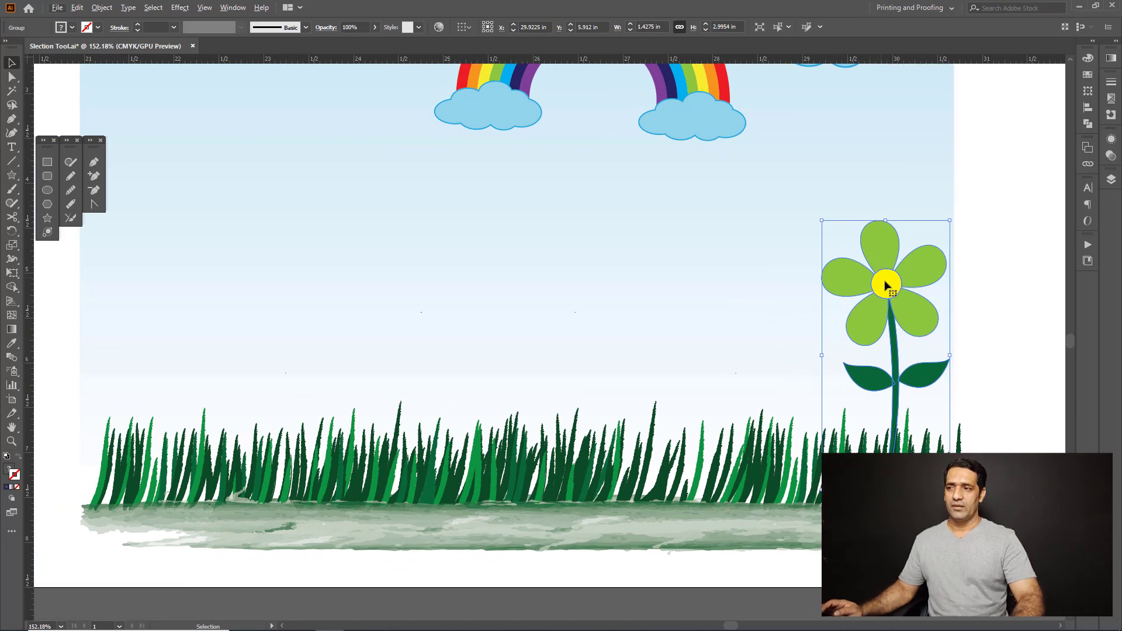
key(alt)
drag(885, 285, 610, 286)
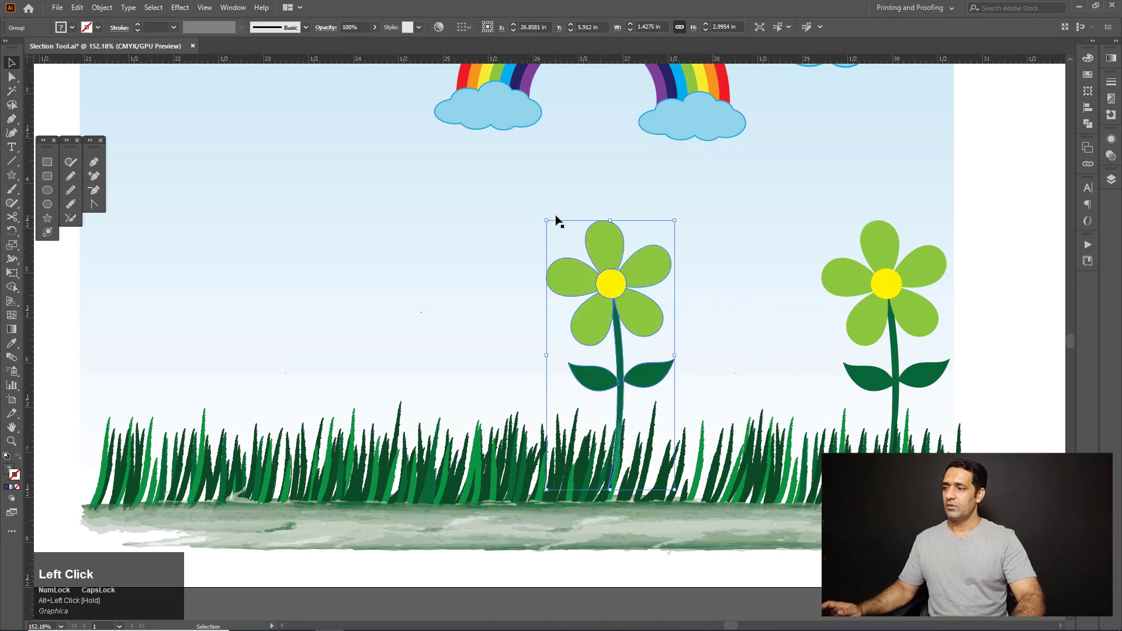
Step: Scale the flower copy down proportionally to about 0.99 by 2.07 in and nudge it left to about X 26.78 in
drag(547, 220, 585, 304)
key(ctrl+z)
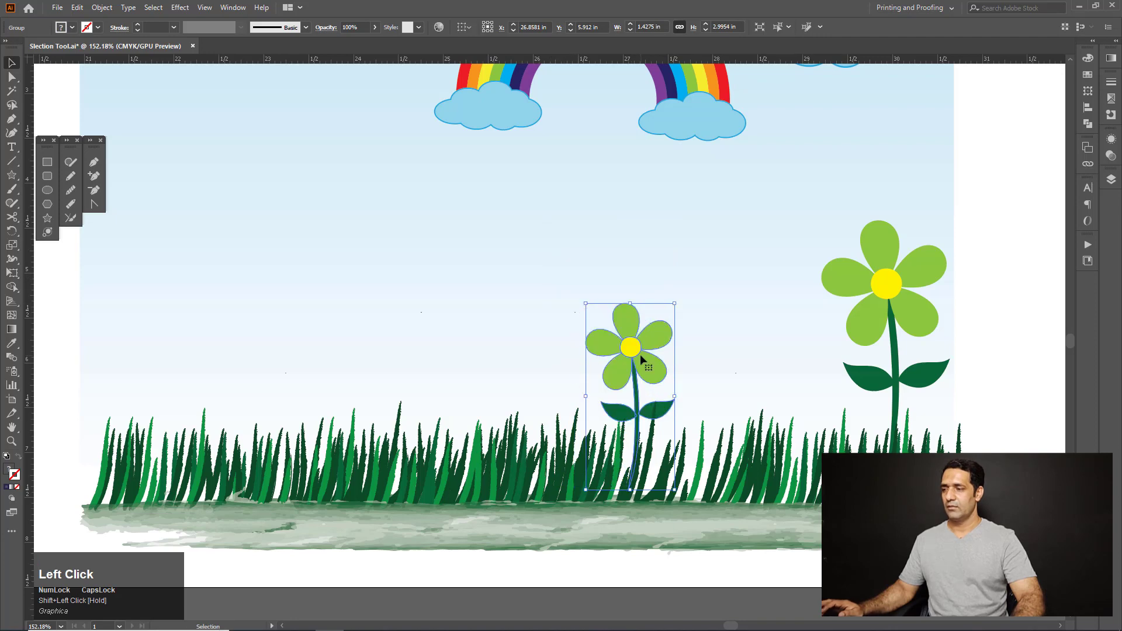
drag(635, 345, 609, 346)
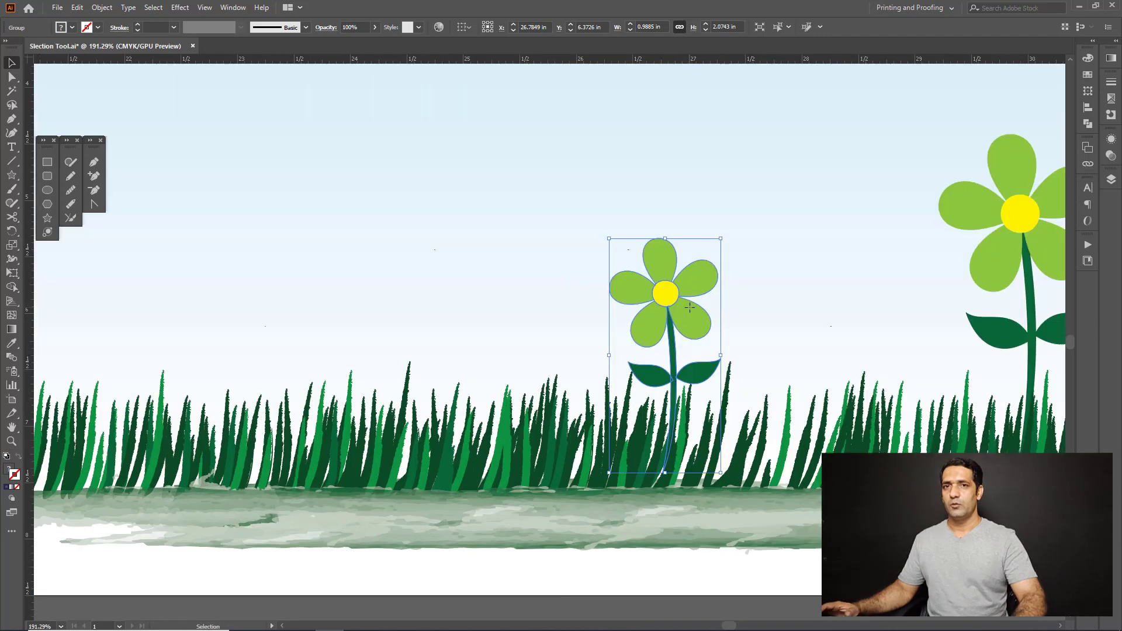
Step: Reflect the small flower across the vertical axis and deselect it
drag(687, 321, 660, 272)
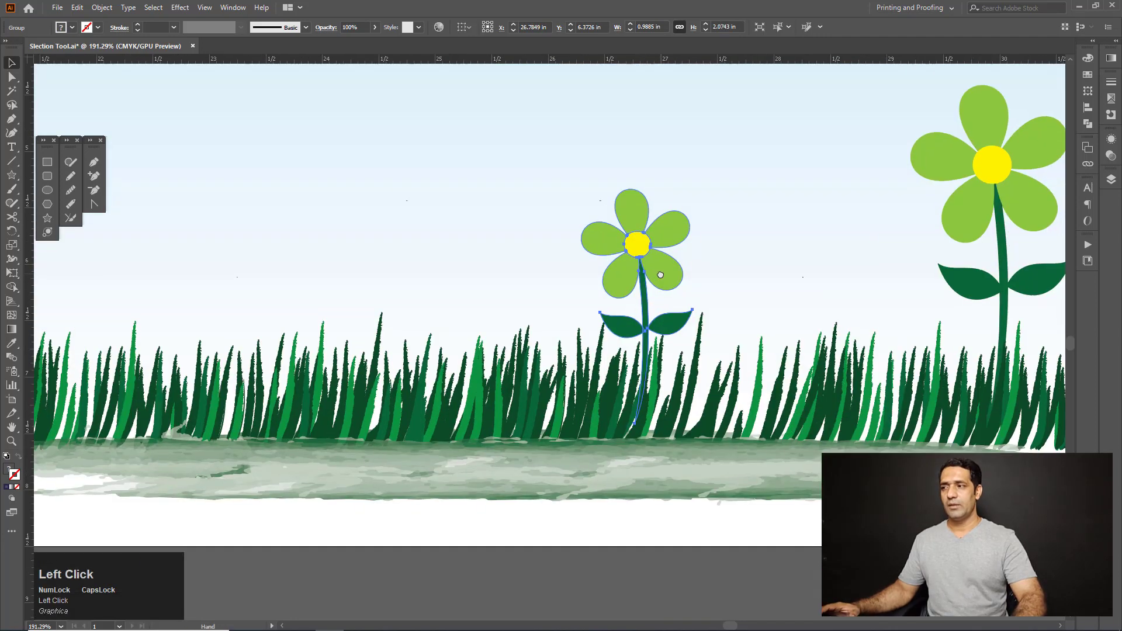
right_click(660, 272)
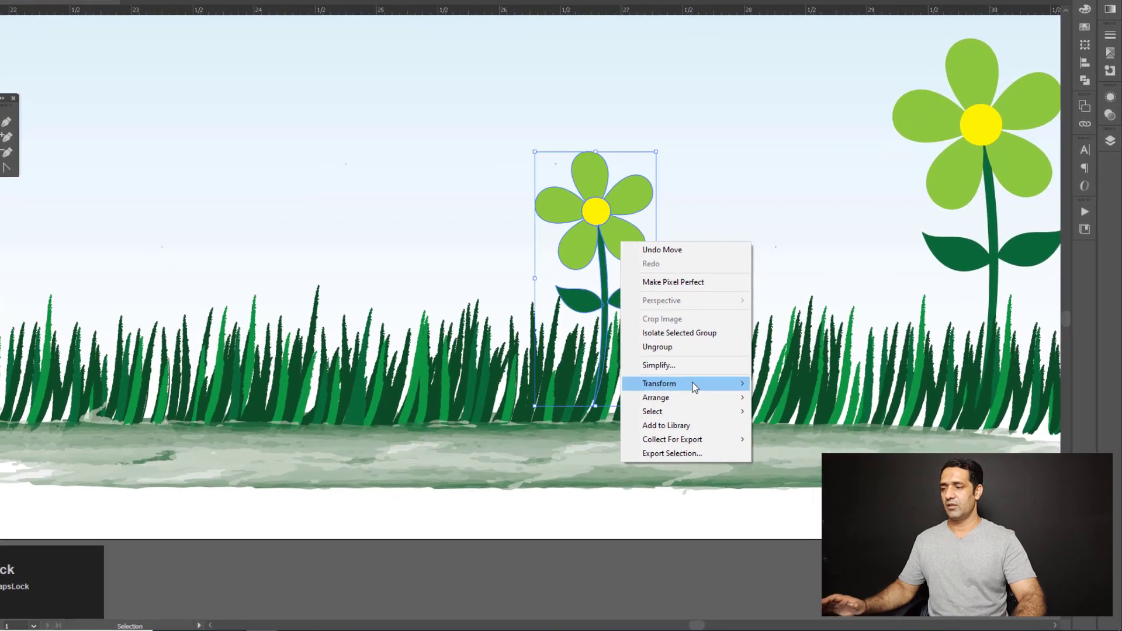
mouse_move(726, 401)
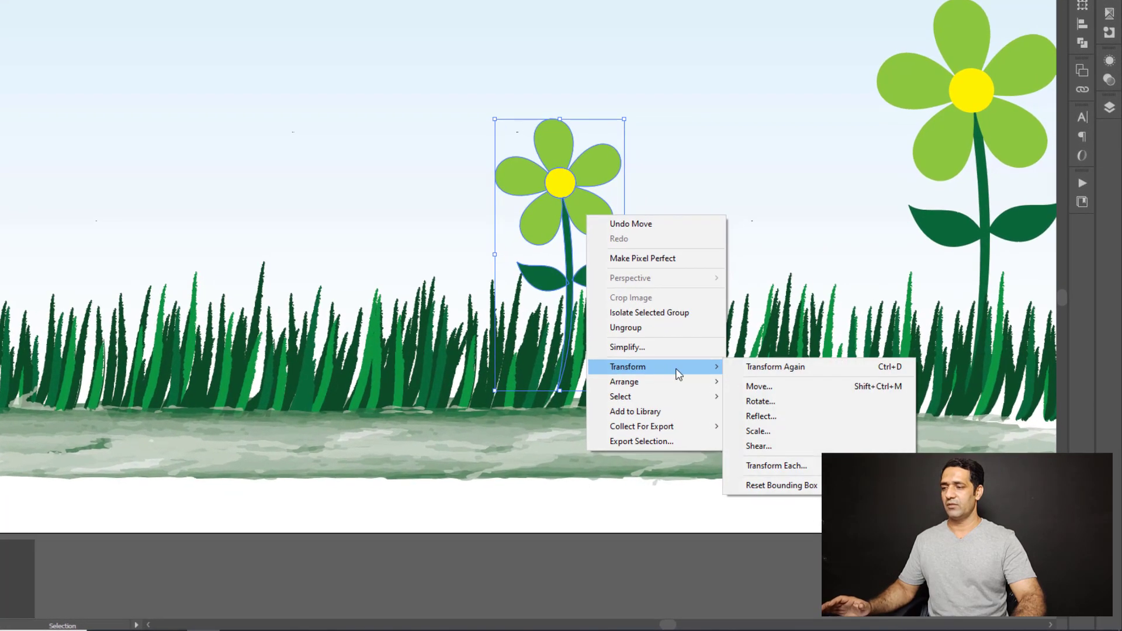
click(777, 420)
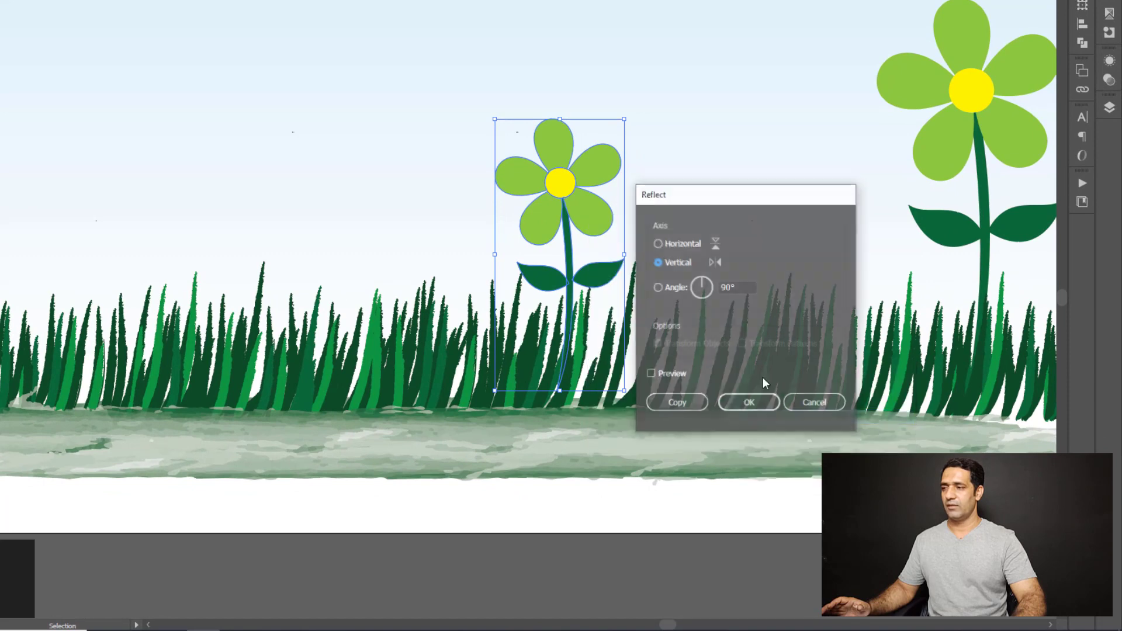
drag(742, 206, 827, 115)
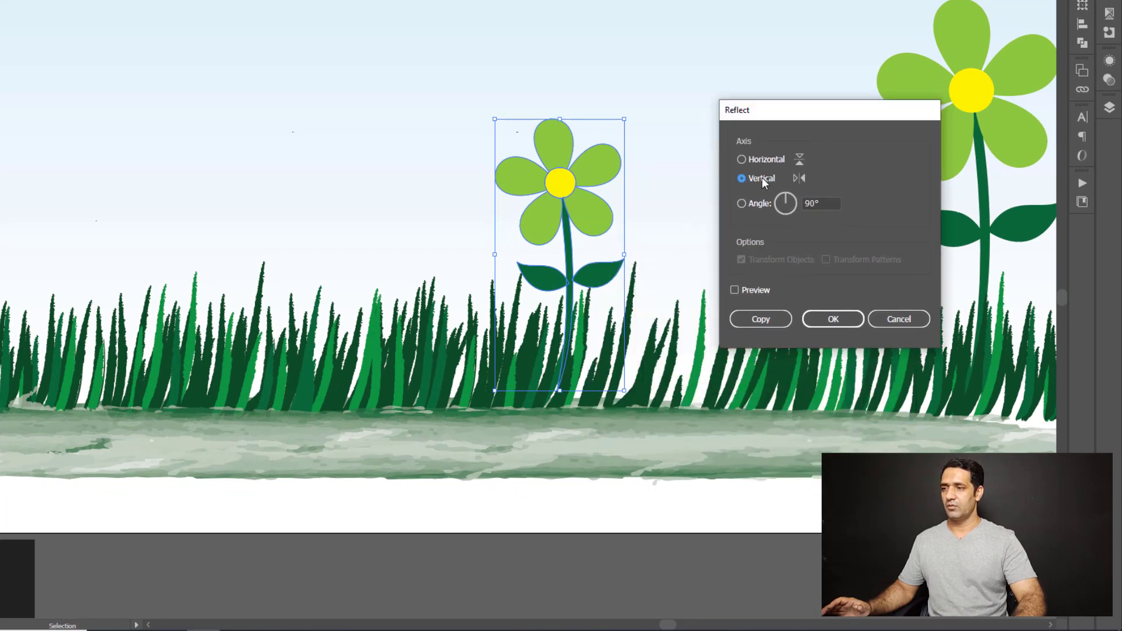
click(833, 319)
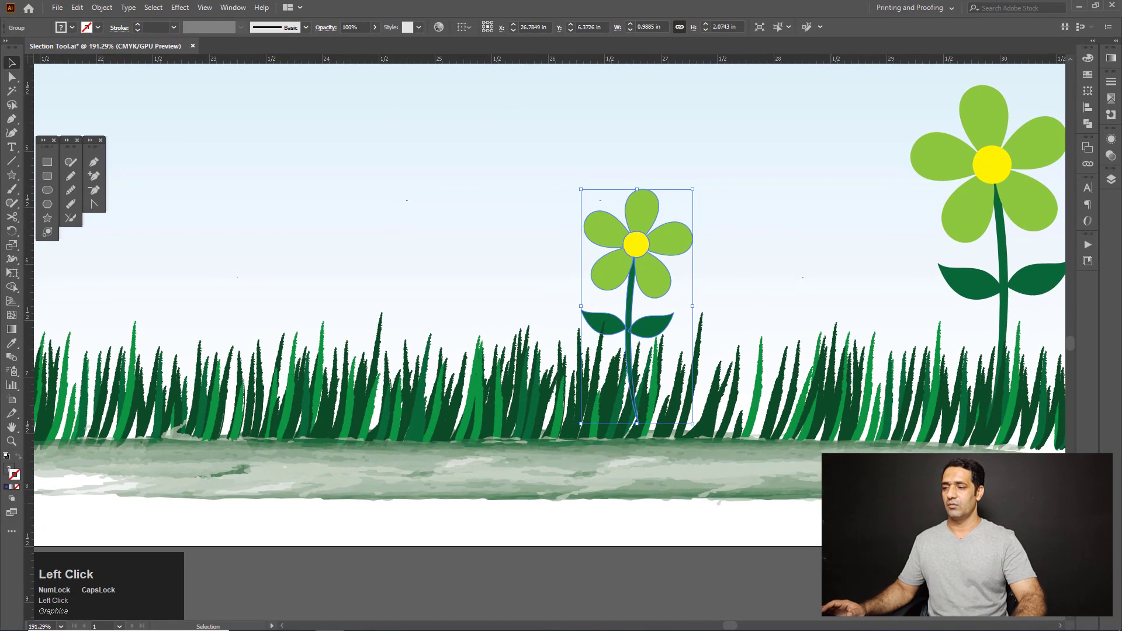
click(826, 366)
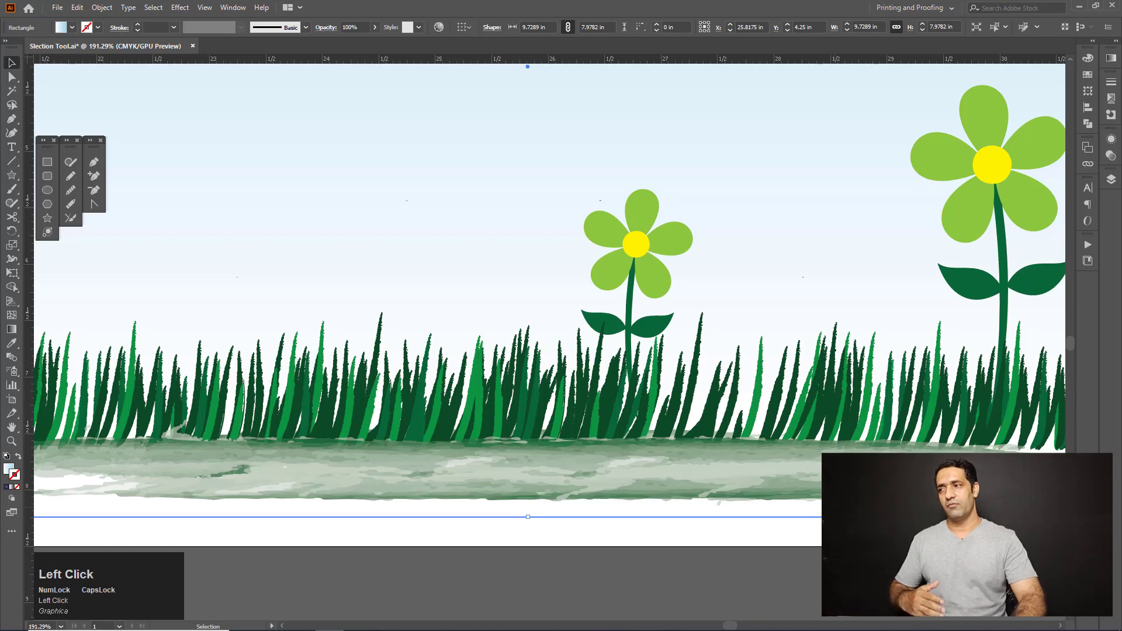
Step: Duplicate the small flower to its left and enlarge the copy proportionally to about 1.66 by 3.49 in
ctrl+alt+click(760, 417)
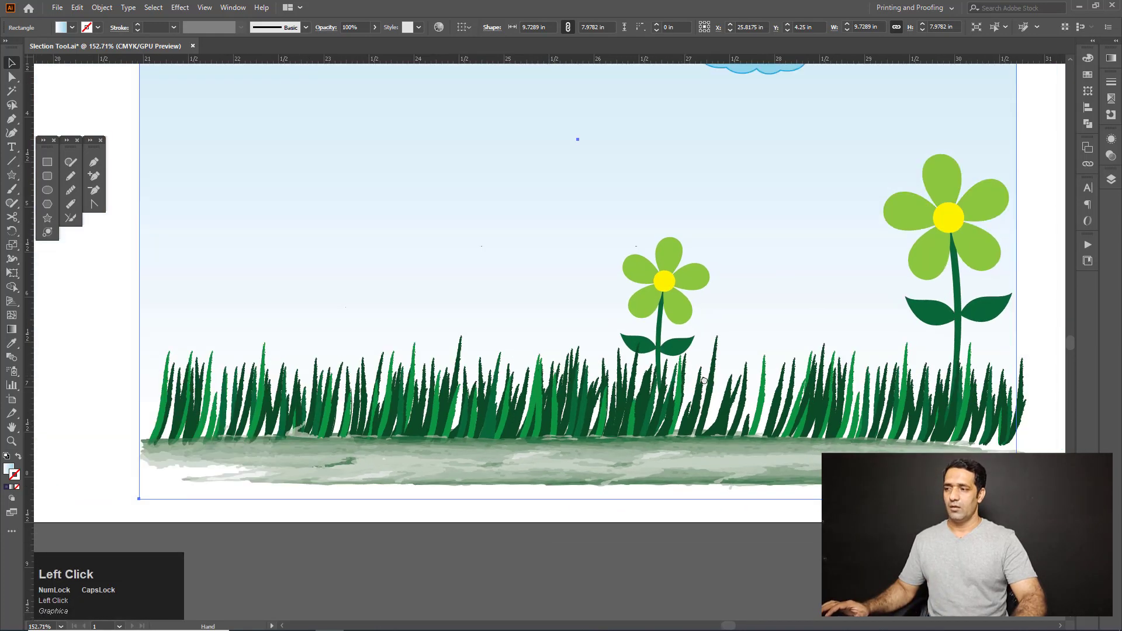
drag(727, 304, 576, 300)
click(757, 299)
drag(498, 255, 387, 128)
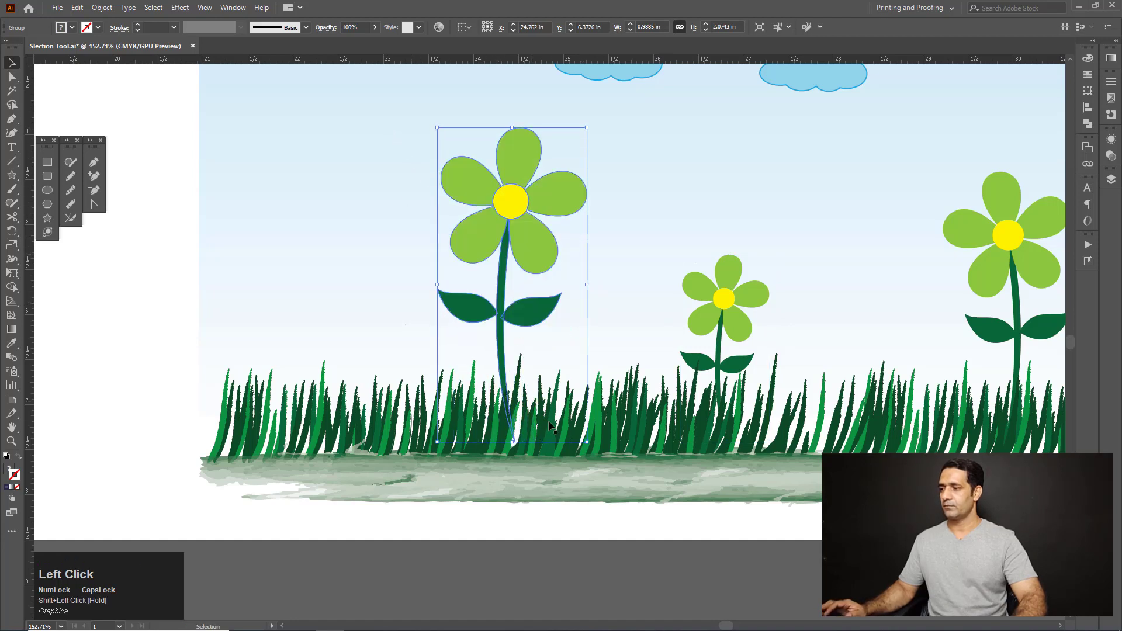
Step: Duplicate the small flower to the left of the tallest one at about X 22.25 in and reflect the copy across the vertical axis
drag(529, 324, 566, 319)
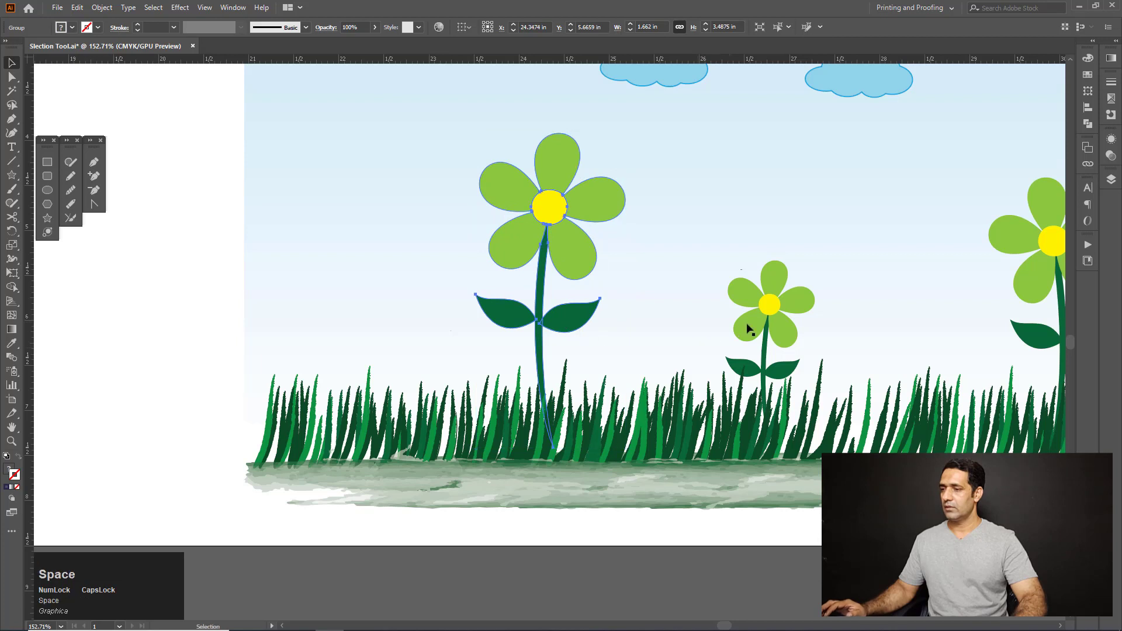
drag(770, 304, 388, 297)
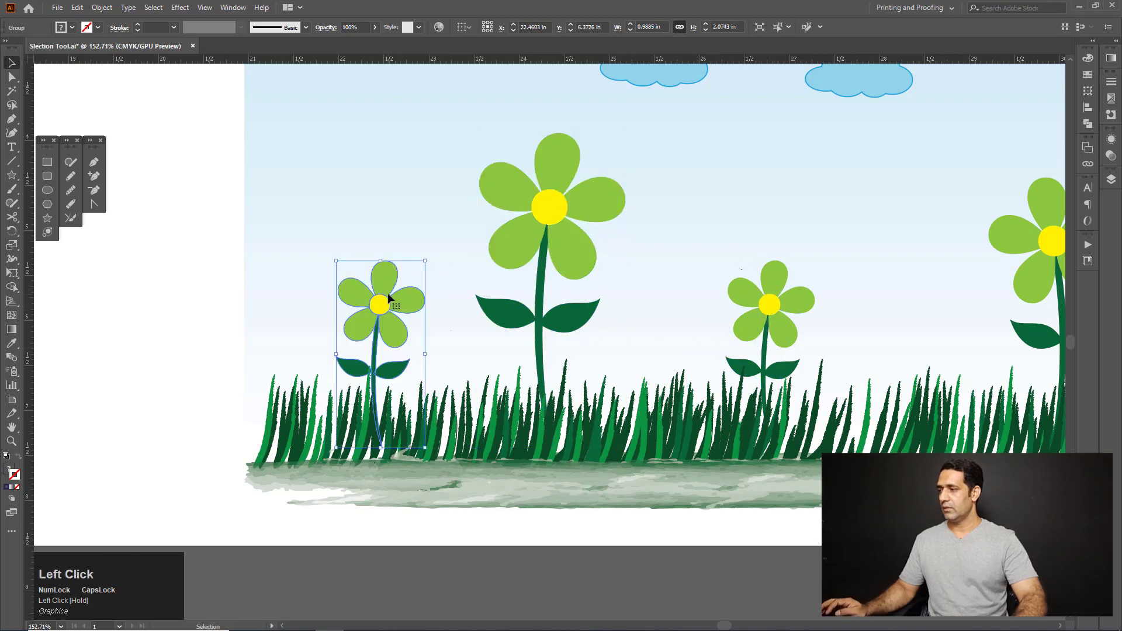
right_click(384, 306)
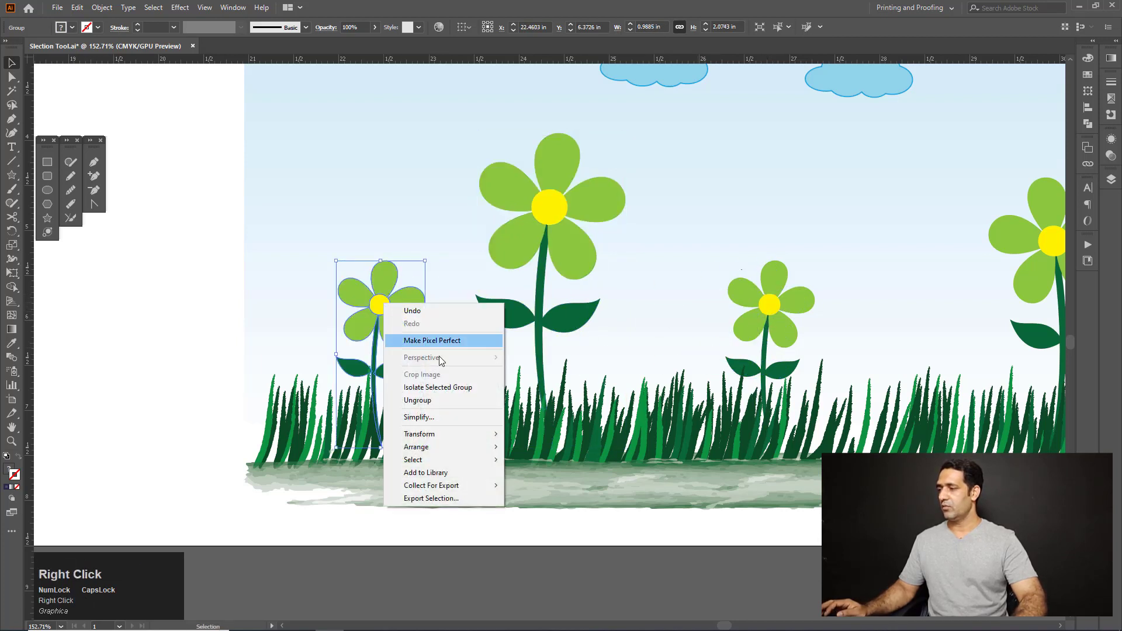
mouse_move(472, 433)
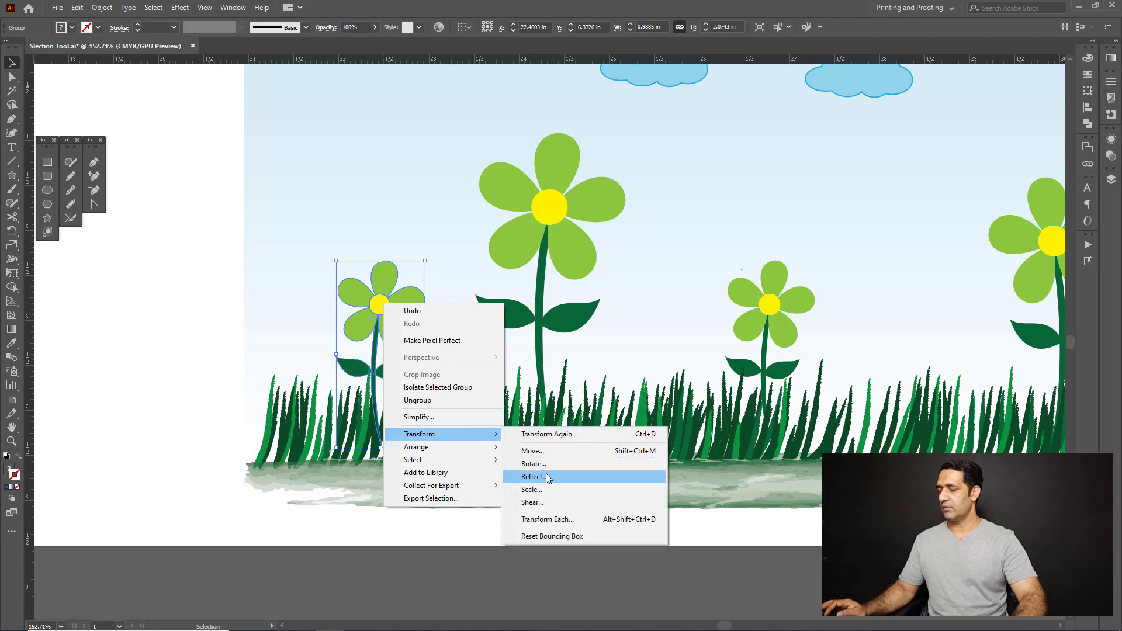
click(546, 474)
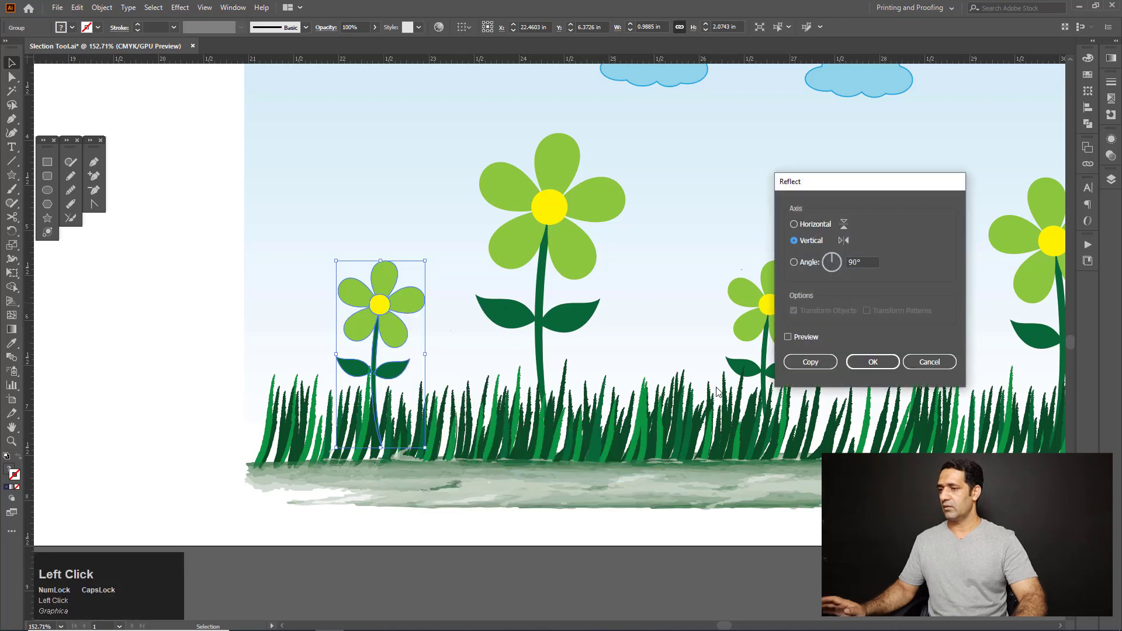
click(863, 366)
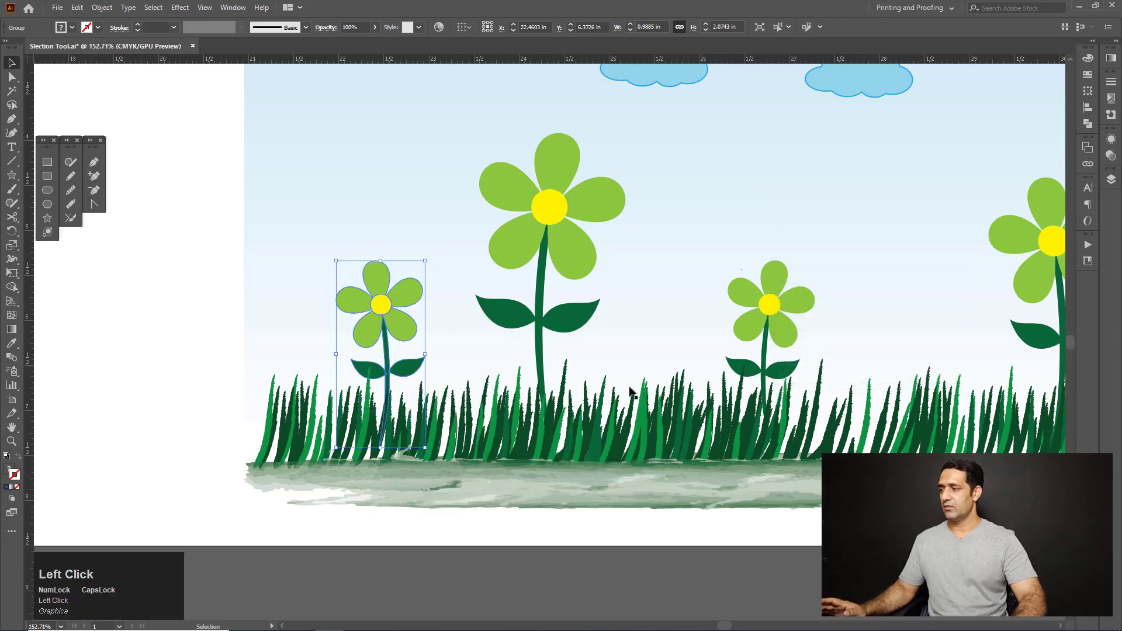
click(187, 318)
drag(409, 325, 381, 327)
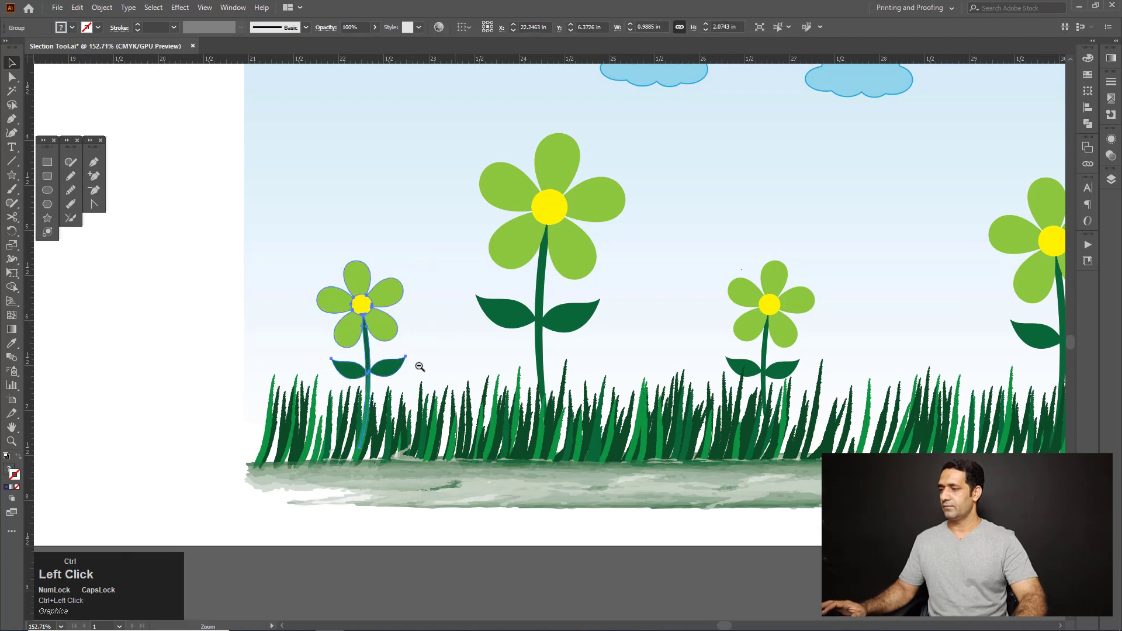
Step: Duplicate the middle small flower at about 0.81 by 1.67 in to its left, and place another such copy near X 28.63 in
key(ctrl+0)
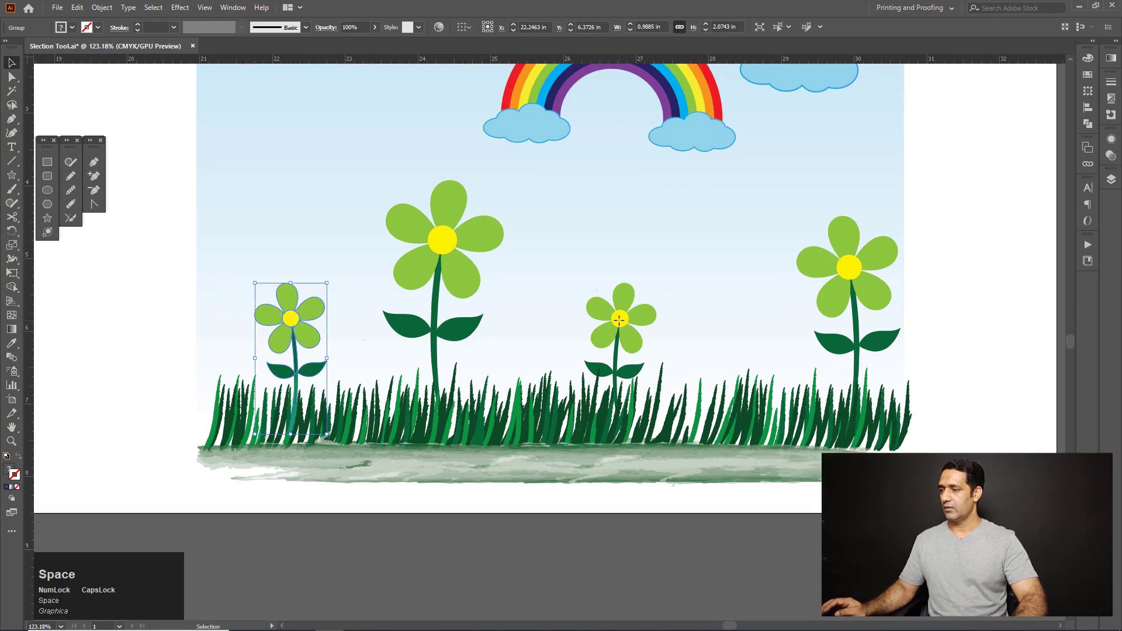
alt+drag(619, 322, 543, 324)
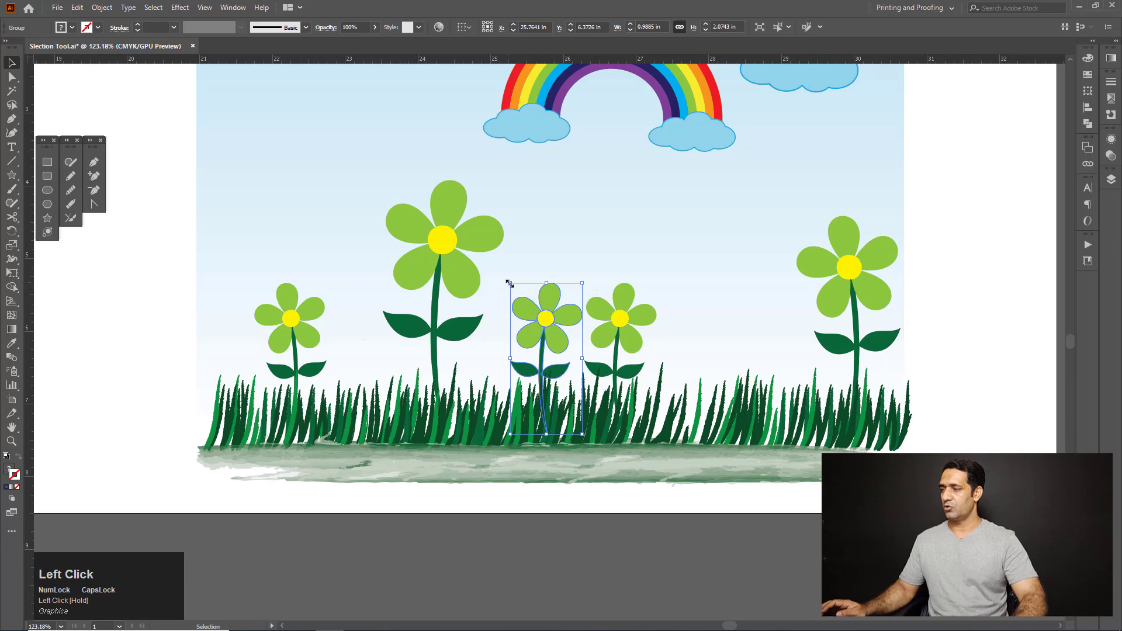
shift+drag(511, 284, 777, 343)
click(684, 468)
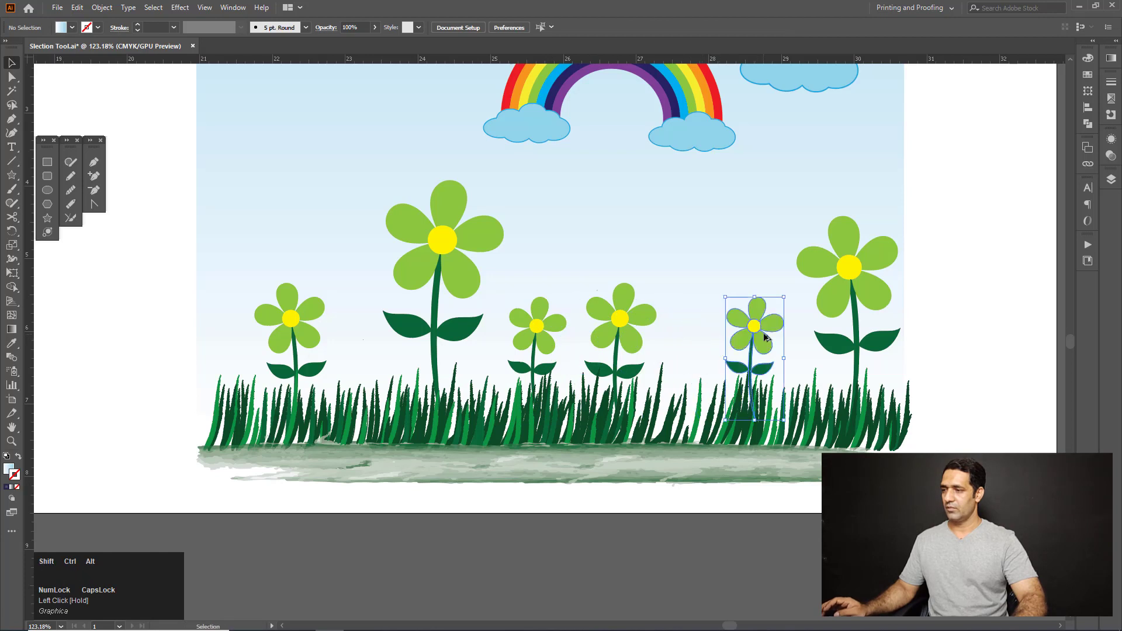
Step: Reflect the new flower copy beside the large flower at the scene's right across the vertical axis and deselect it
right_click(764, 333)
click(749, 351)
right_click(754, 344)
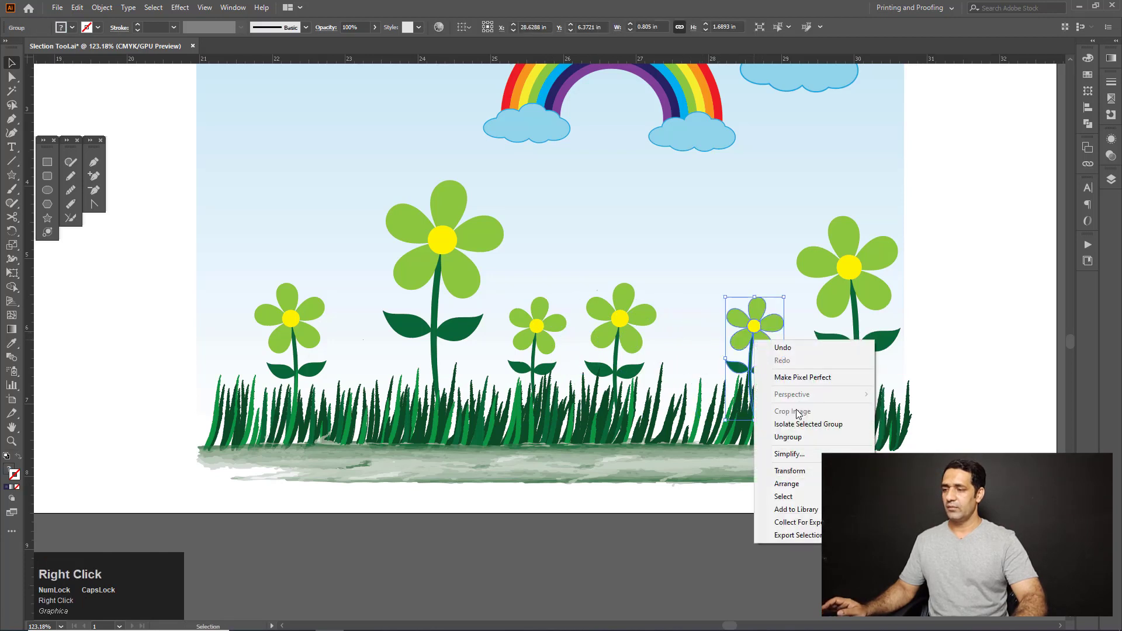
mouse_move(817, 471)
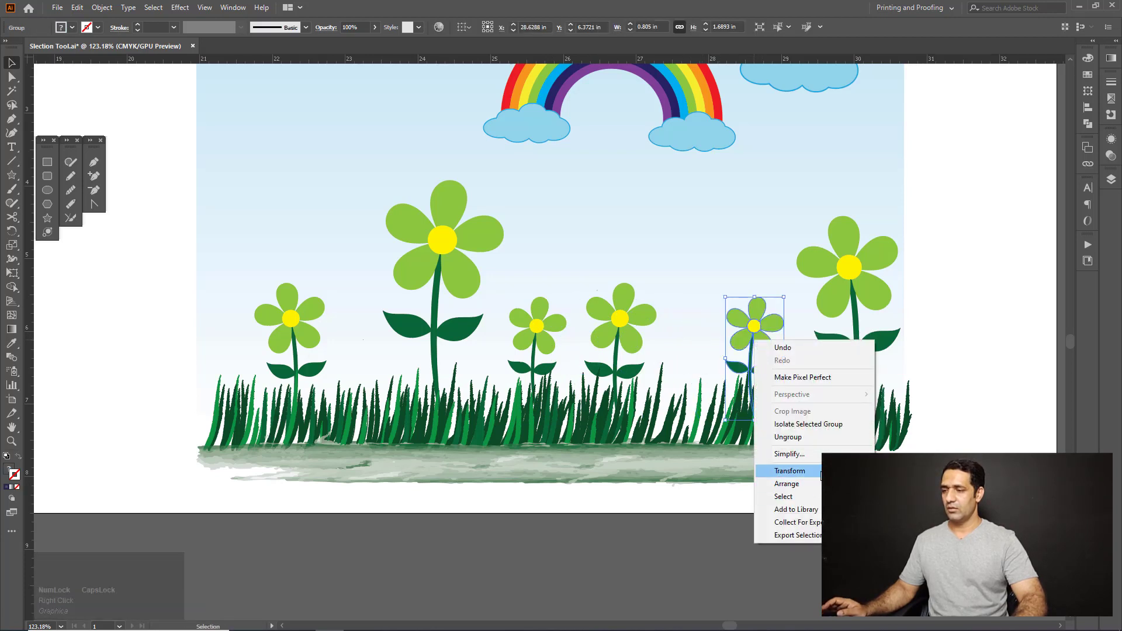
click(903, 510)
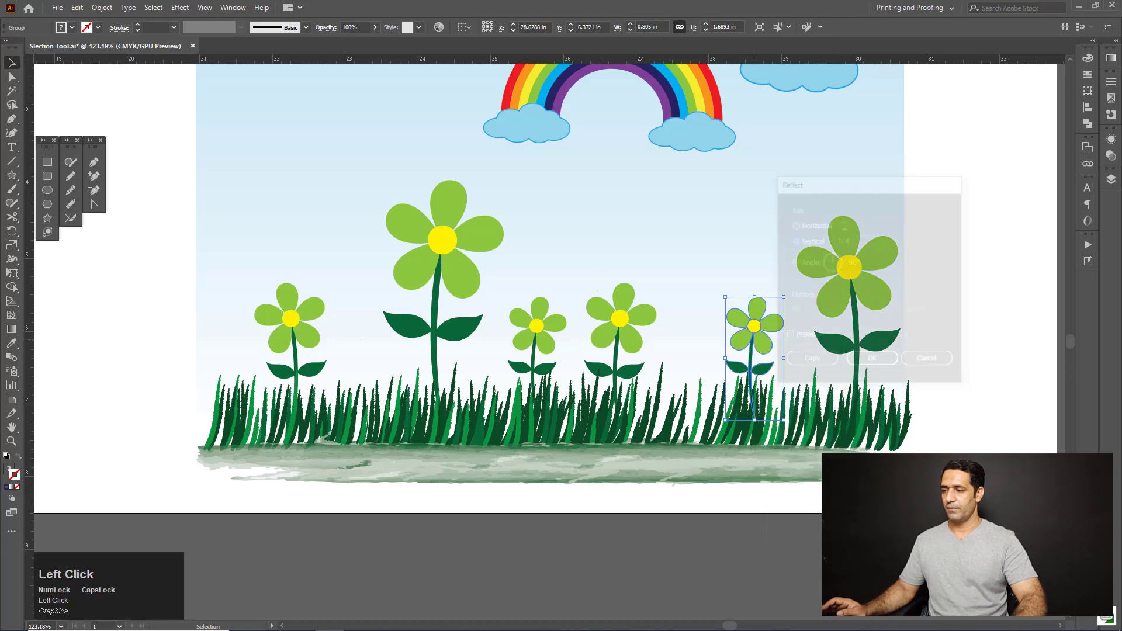
click(866, 366)
click(848, 485)
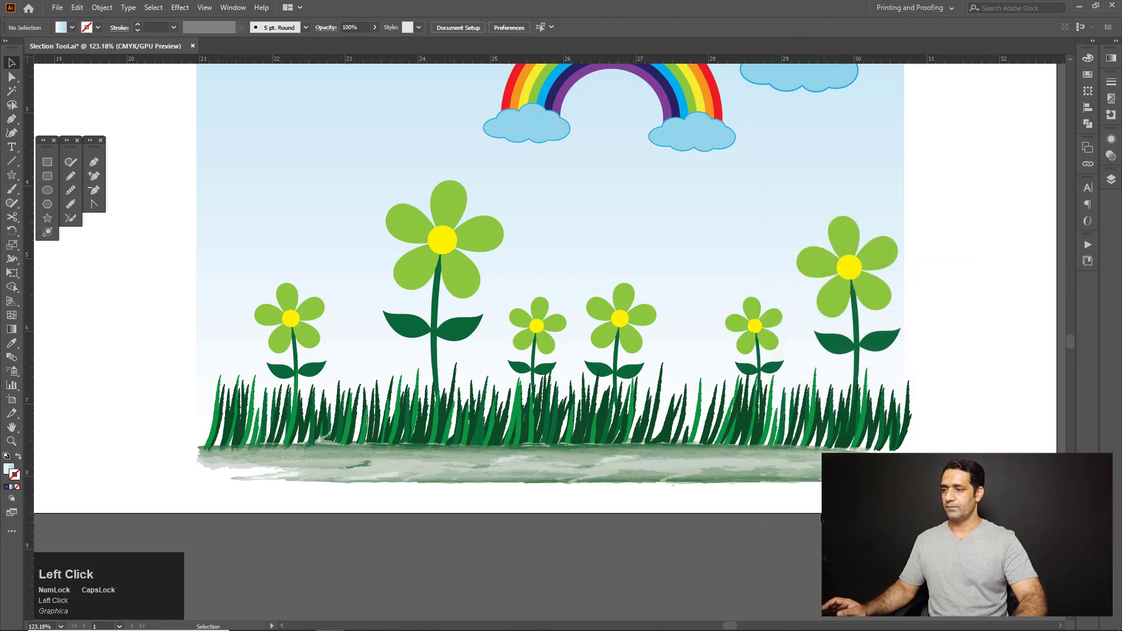
Step: Ungroup the tallest flower and clear the selection
click(468, 329)
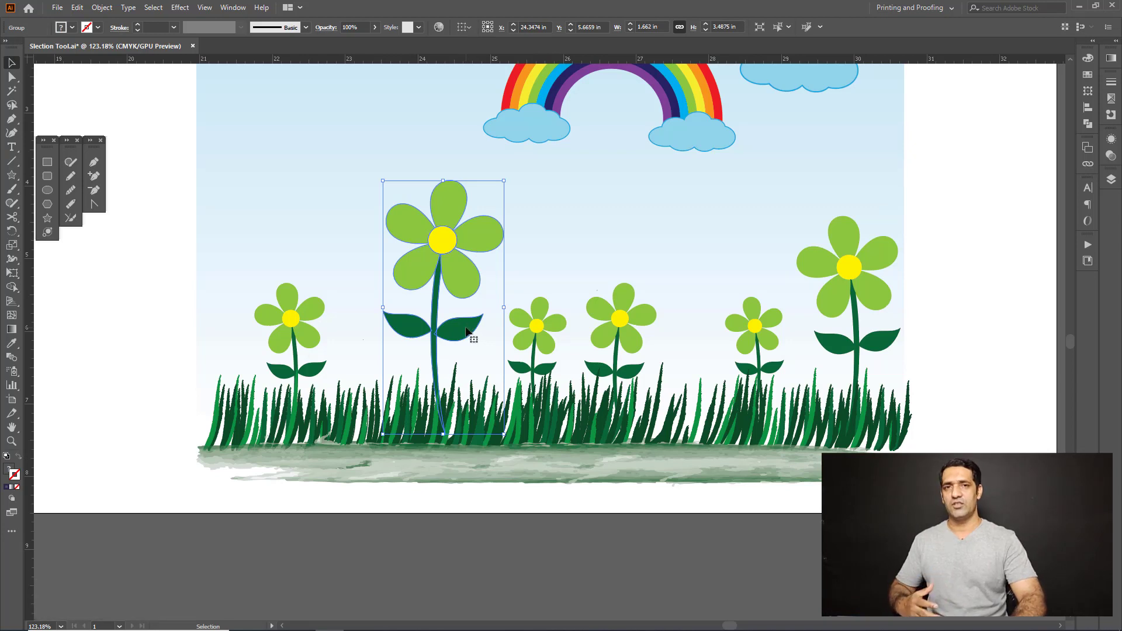
right_click(444, 238)
click(504, 335)
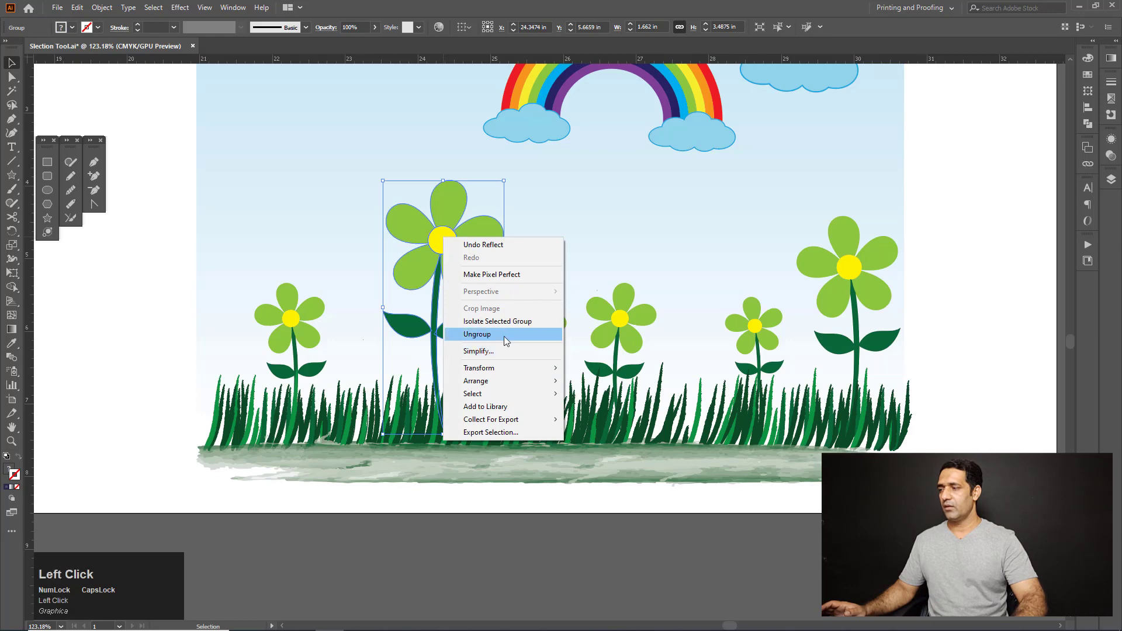
click(162, 259)
Step: Select all five petals of the tallest flower, fill them with the red swatch, and deselect them
key(ctrl+space)
drag(438, 188, 615, 339)
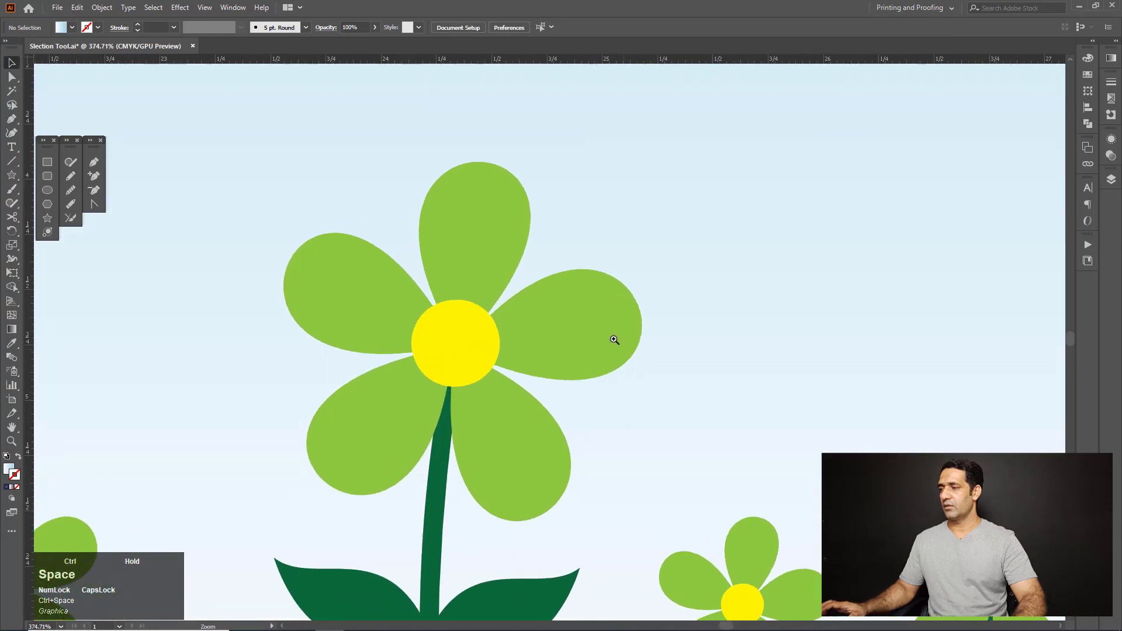
click(484, 239)
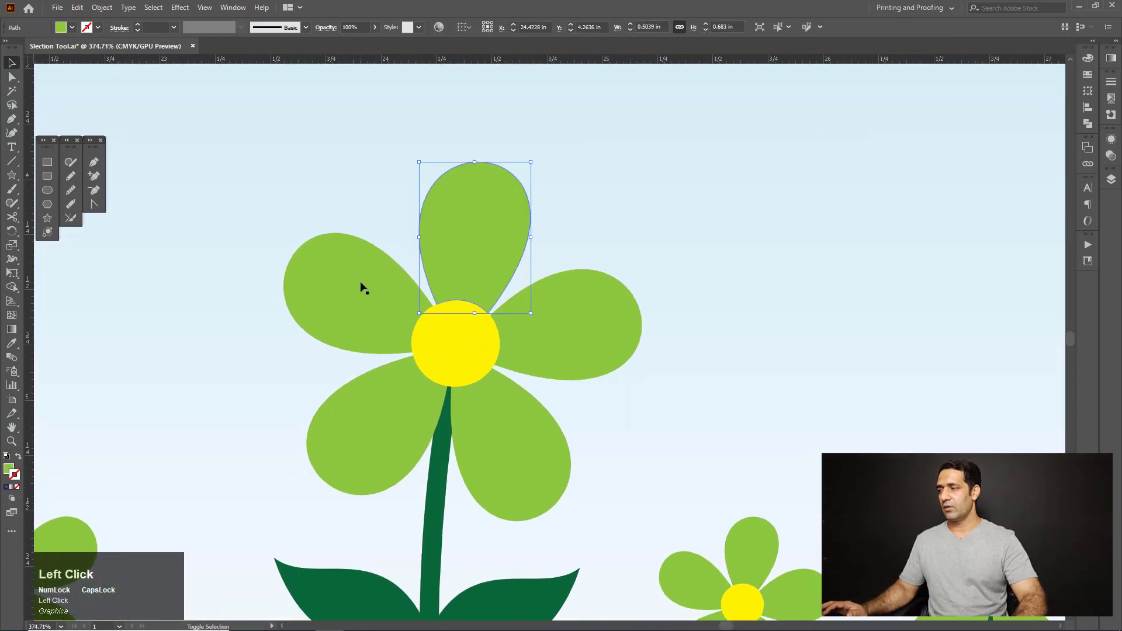
shift+click(363, 287)
shift+click(409, 408)
shift+click(505, 427)
shift+click(528, 300)
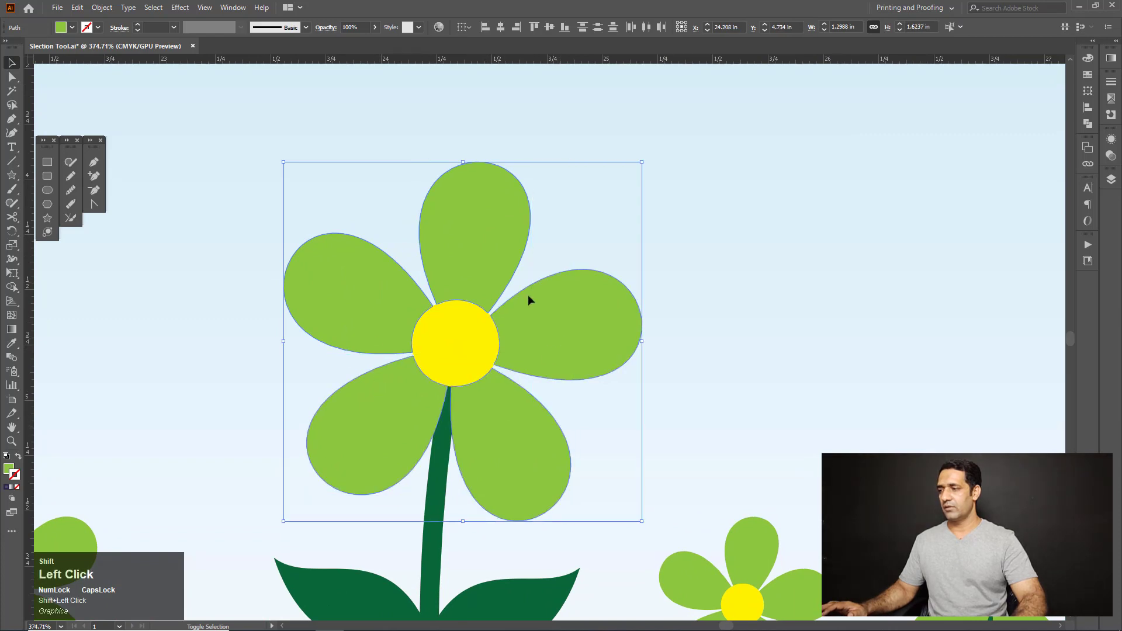
drag(550, 332, 478, 284)
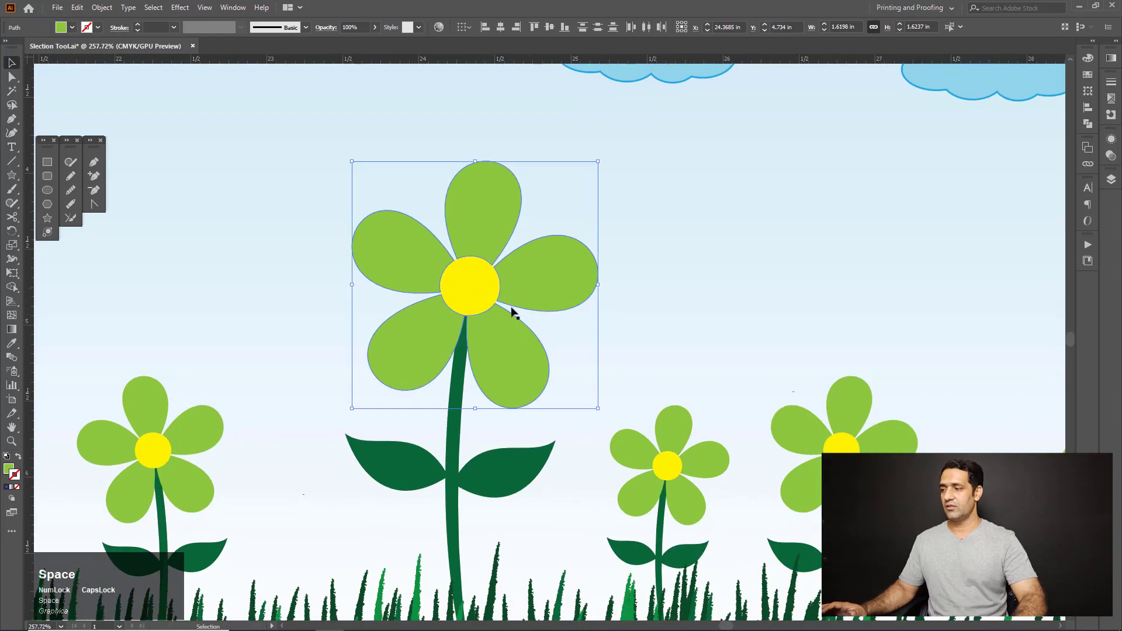
click(60, 28)
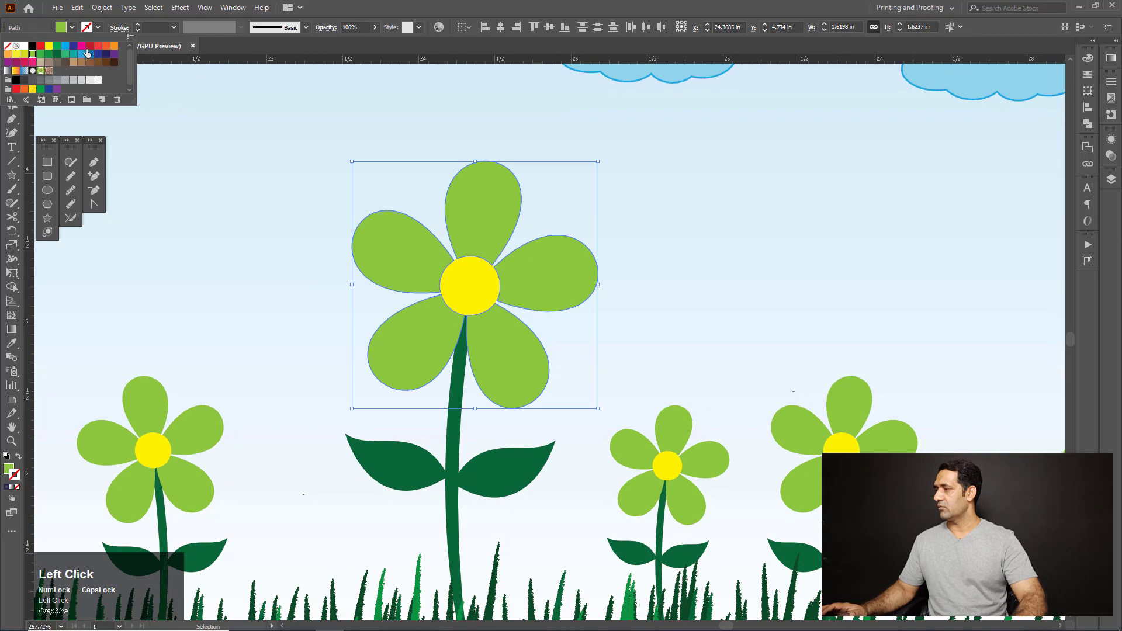
click(97, 46)
drag(450, 304, 292, 258)
drag(335, 290, 362, 292)
click(260, 300)
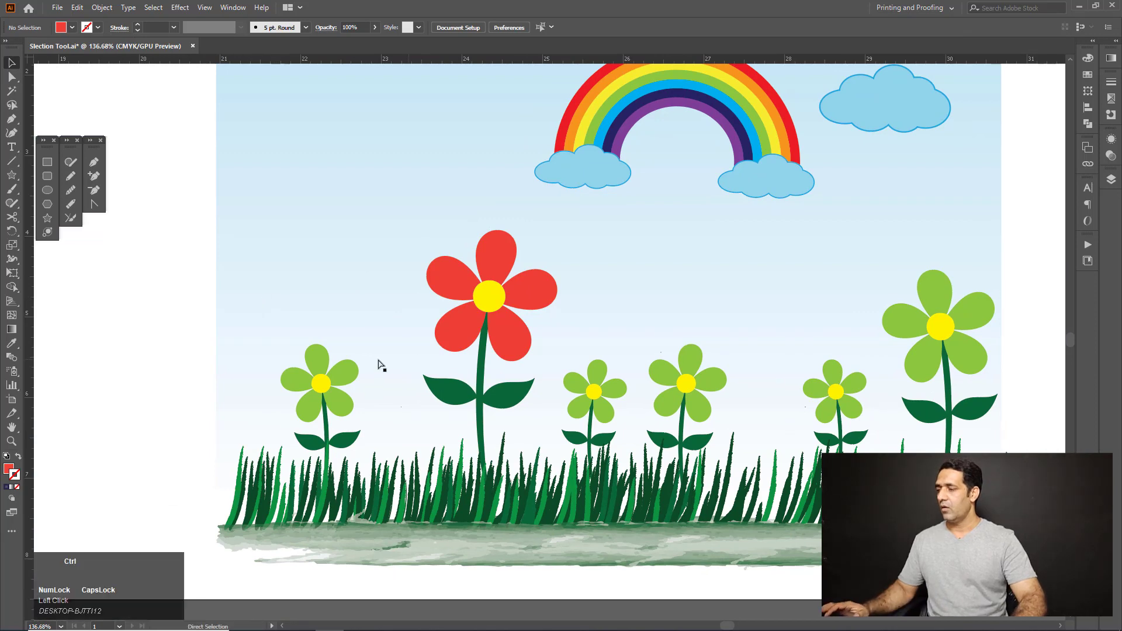
Step: Ungroup the leftmost small flower and select its green petals one by one
scroll(376, 394, up, 1)
click(350, 380)
scroll(350, 380, up, 3)
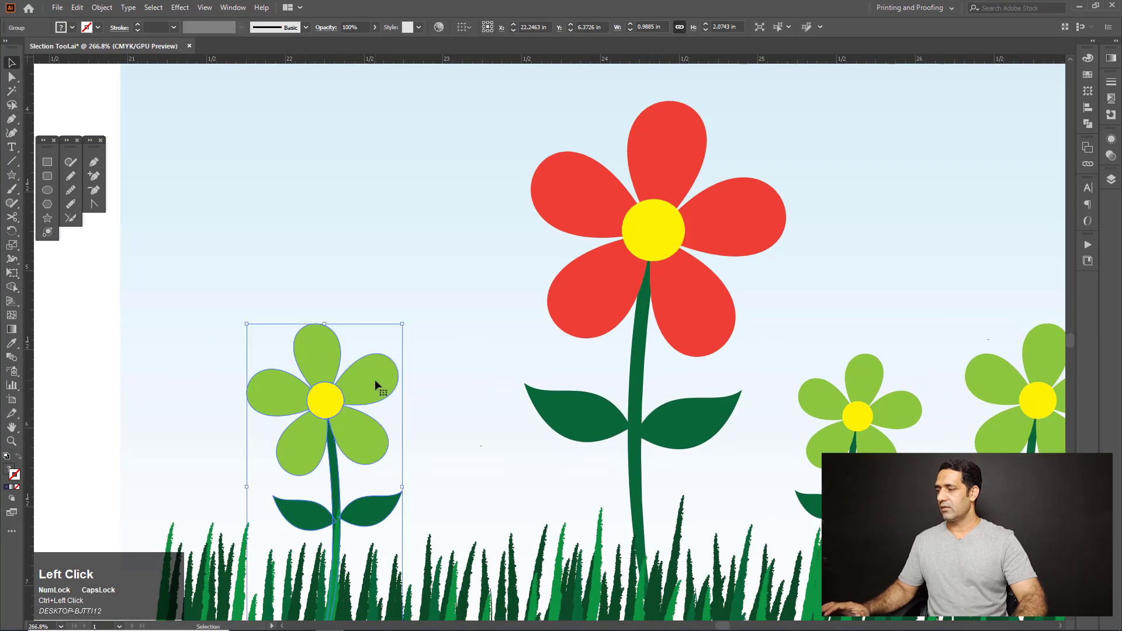
drag(373, 379, 412, 314)
right_click(412, 314)
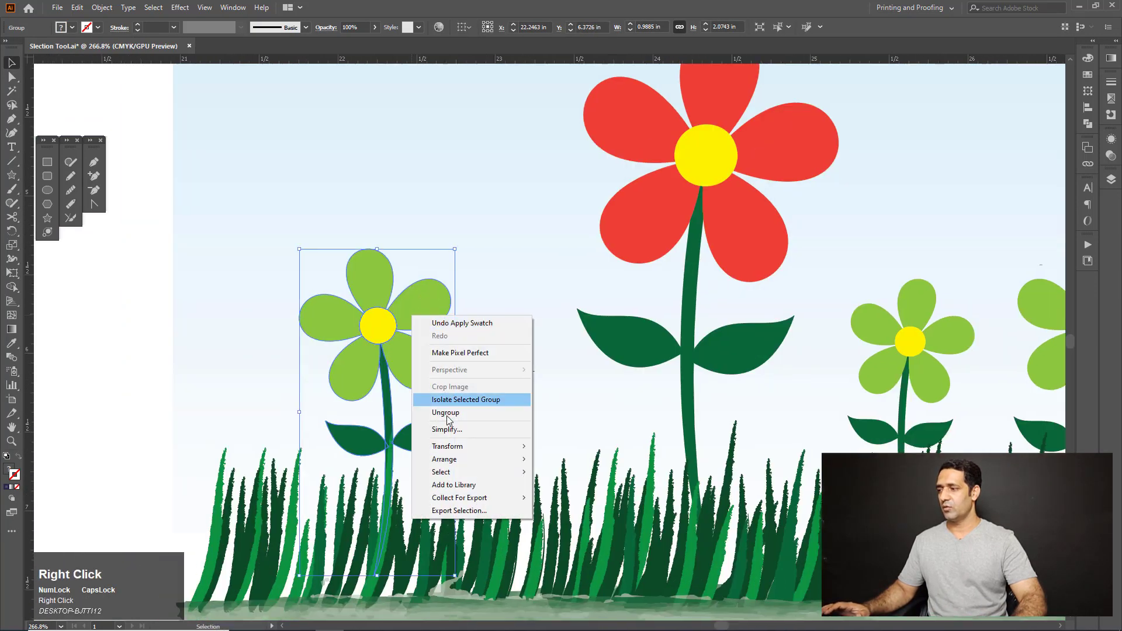
click(475, 411)
click(195, 351)
click(372, 287)
shift+click(344, 326)
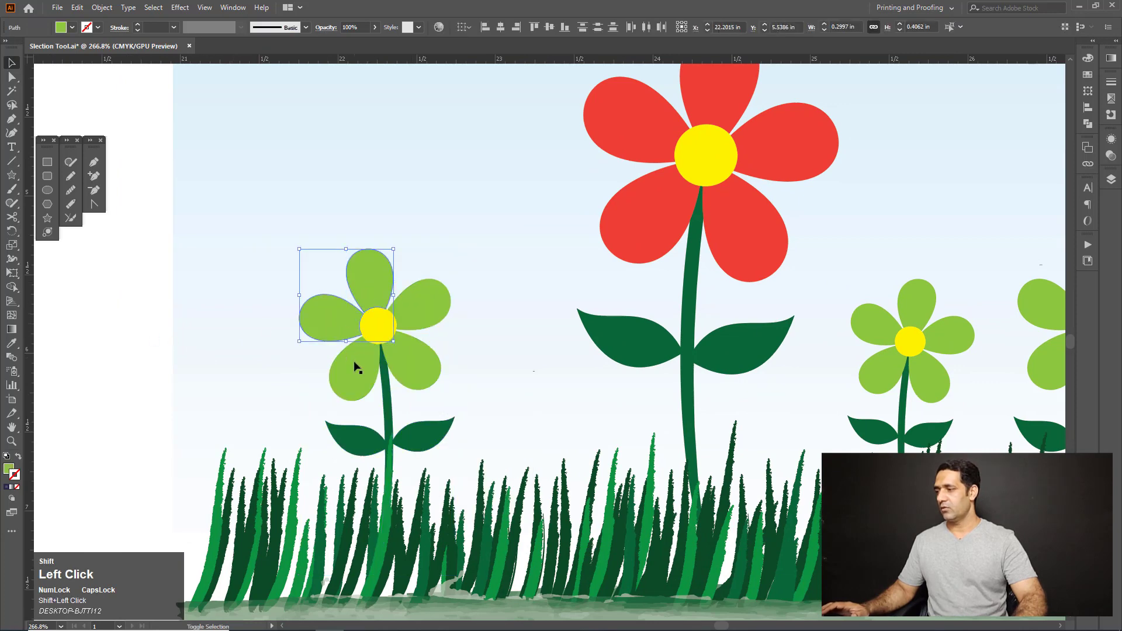
shift+click(421, 369)
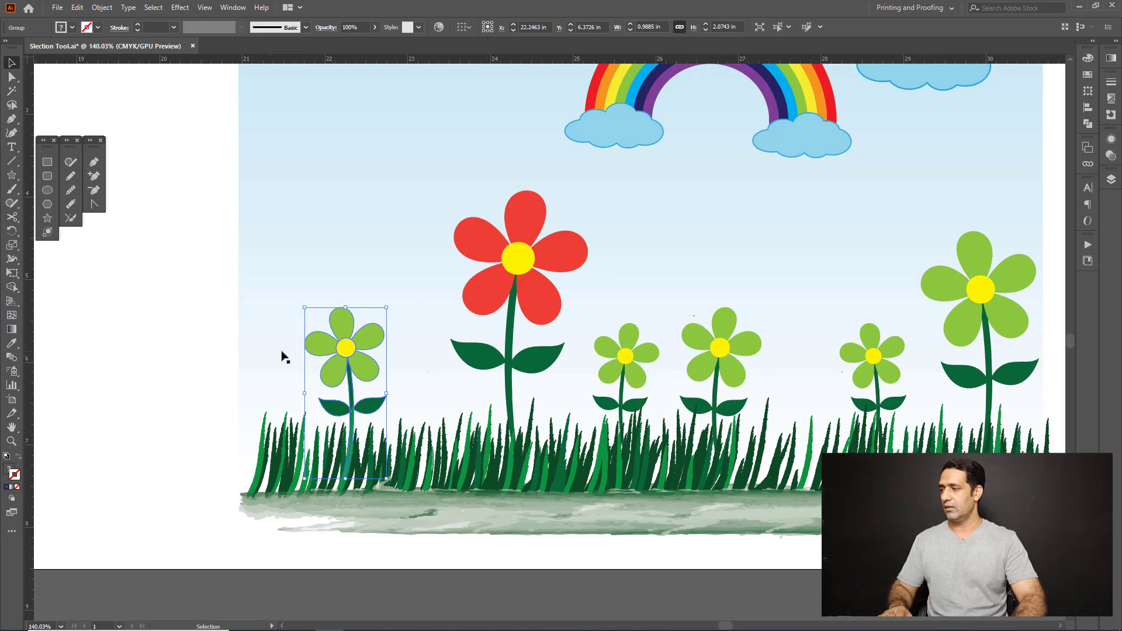
Step: Delete the leftmost small flower and the two small flowers just right of the red one
click(336, 356)
key(Delete)
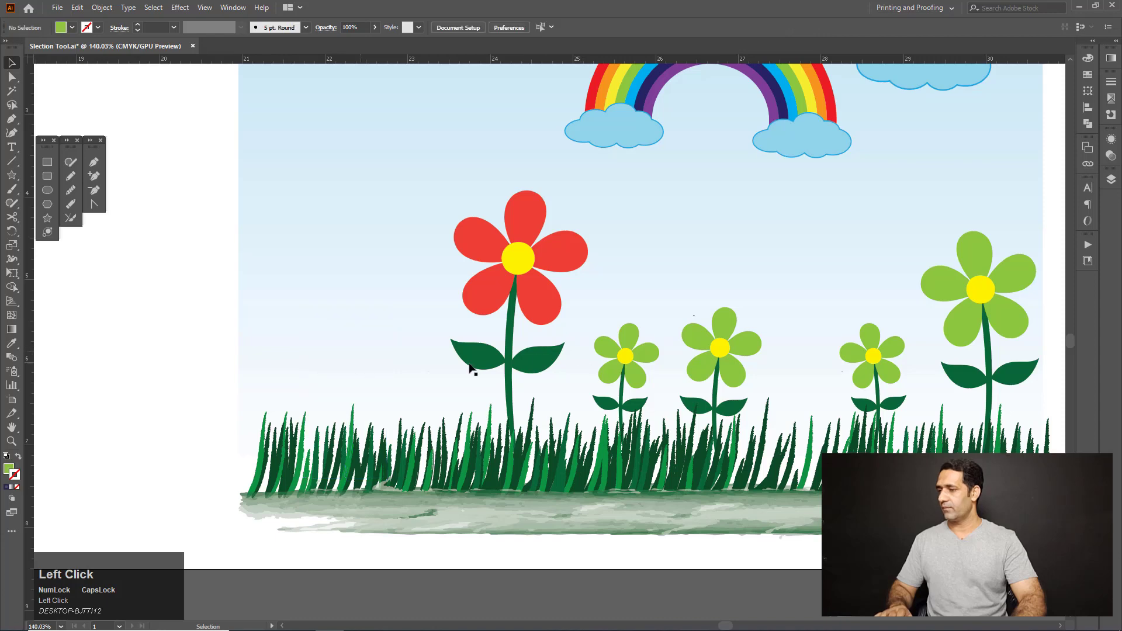
click(625, 365)
key(Delete)
click(745, 358)
key(Delete)
Step: Move the remaining small flower into the blank area left of the scene and ungroup it
click(875, 354)
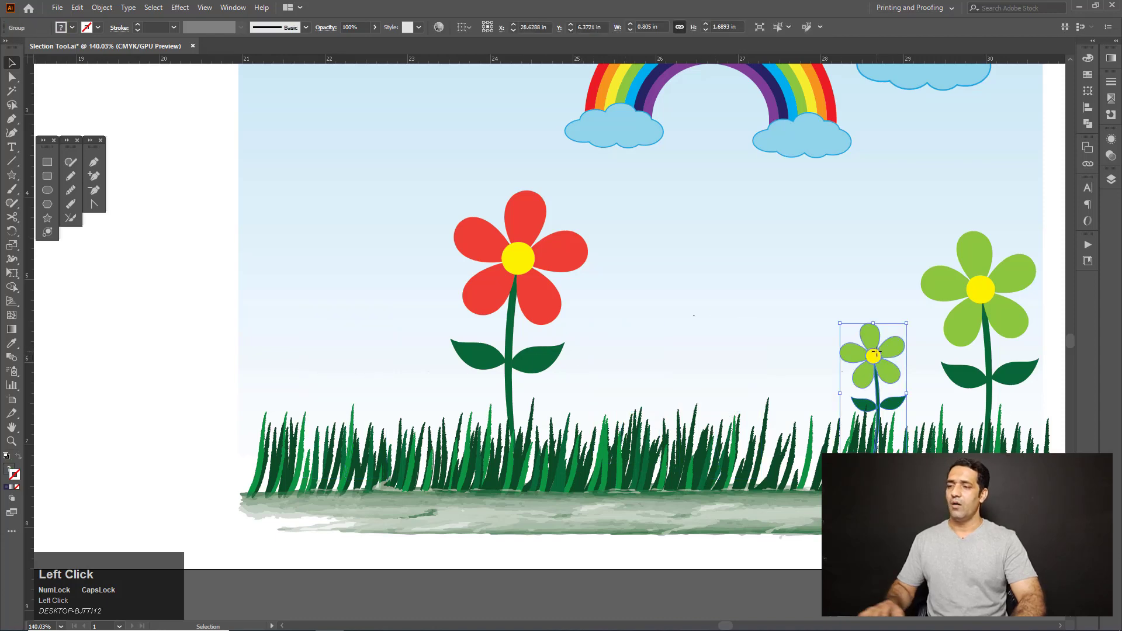
drag(872, 353, 391, 298)
right_click(232, 342)
click(197, 332)
Step: Select the five green petals of the ungrouped flower and group them together
drag(331, 324, 409, 356)
click(362, 251)
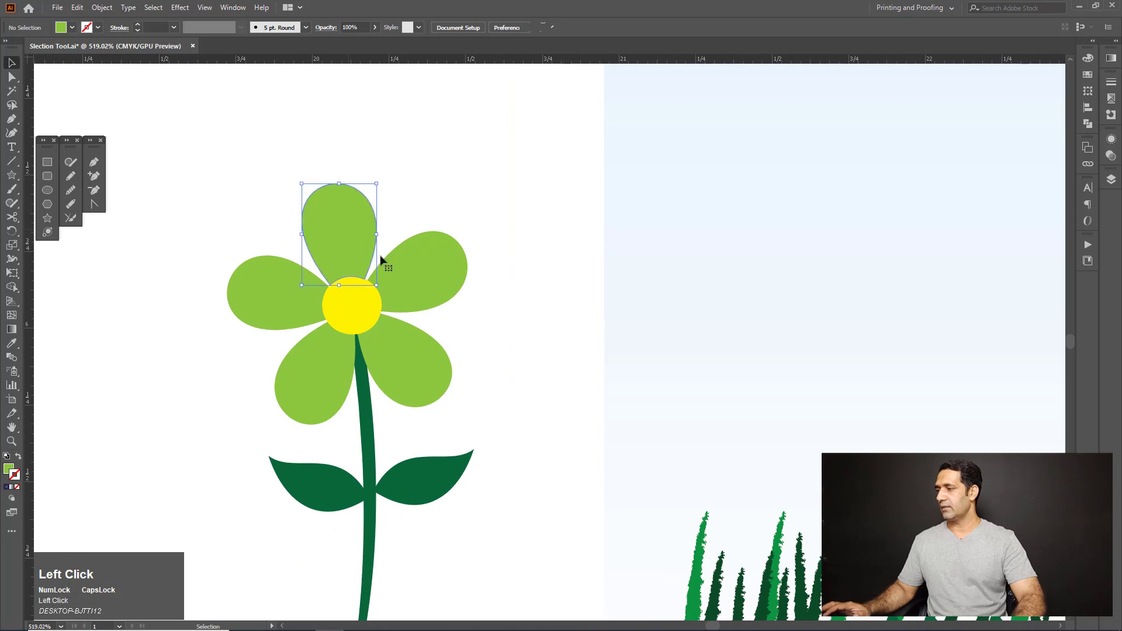
shift+click(389, 270)
shift+click(272, 304)
shift+click(308, 368)
shift+click(397, 372)
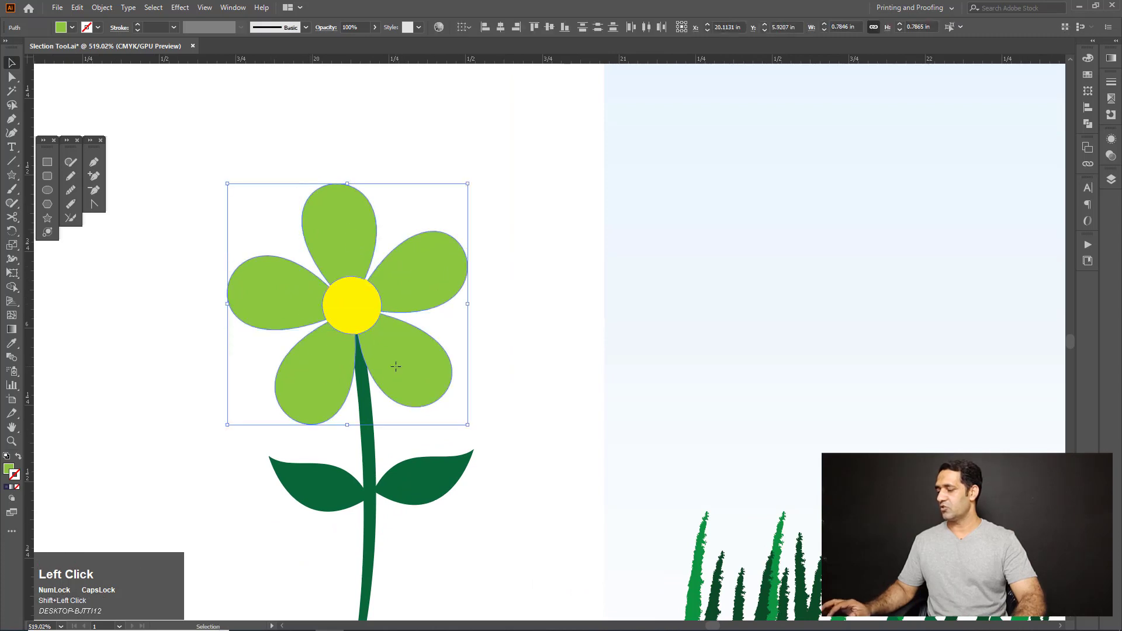
right_click(430, 286)
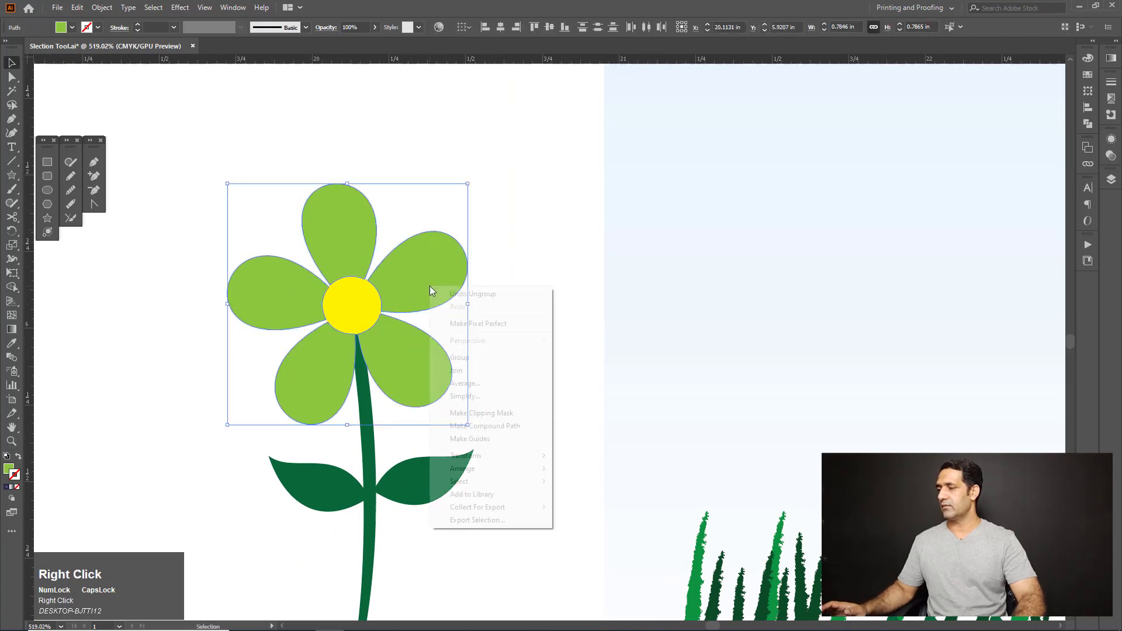
click(467, 358)
Step: Select the whole flower, including its petal group, center, stem and leaves, and group it
click(509, 354)
drag(453, 397, 472, 443)
key(ctrl+g)
Step: Place the grouped flower left of the red one and add copies to its right sized about 1.11 by 2.34 in and 0.92 by 1.92 in
drag(462, 380, 334, 376)
drag(244, 357, 670, 352)
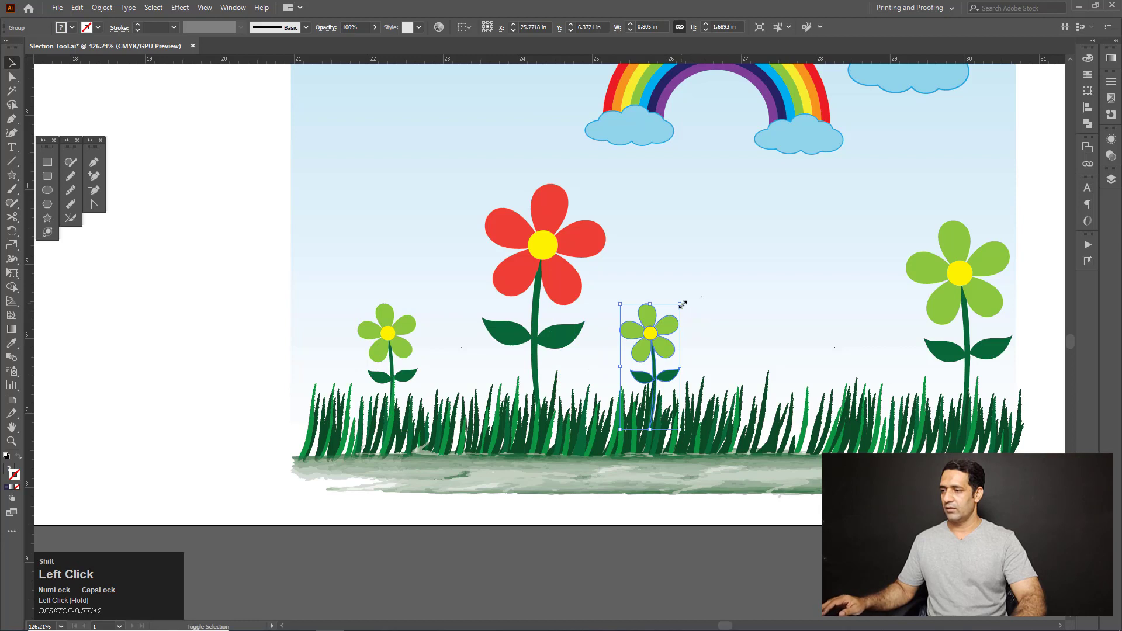
drag(683, 304, 874, 309)
drag(806, 255, 822, 286)
click(559, 280)
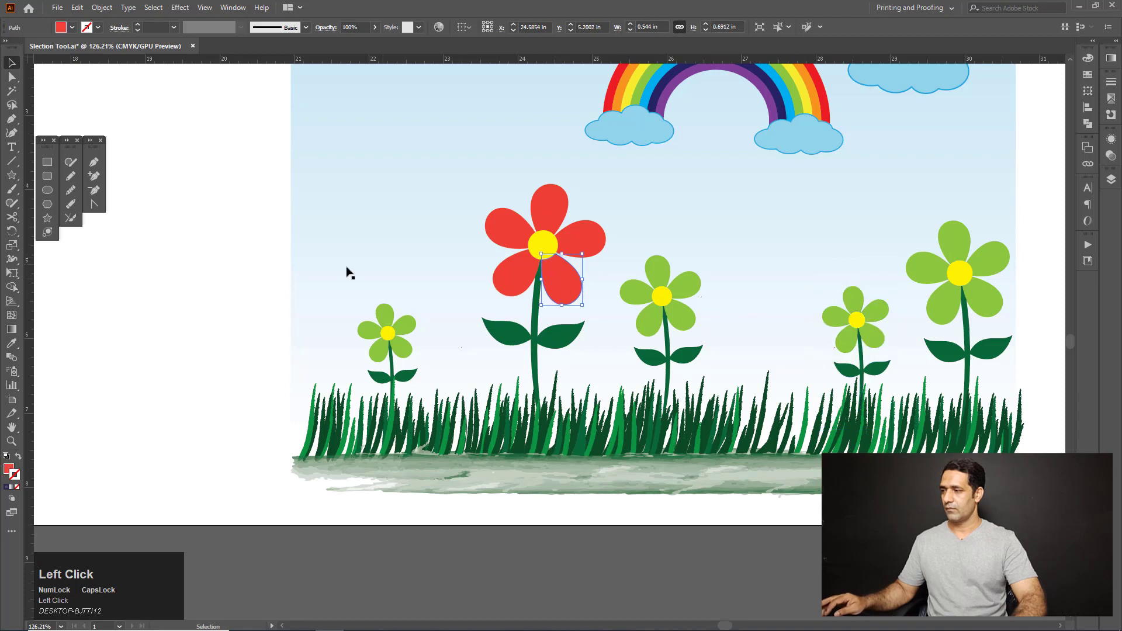
click(240, 259)
Step: Duplicate the 0.92 by 1.92 in flower to about X 26.94 in and reflect the copy across the vertical axis
drag(884, 344, 765, 345)
right_click(753, 346)
right_click(742, 366)
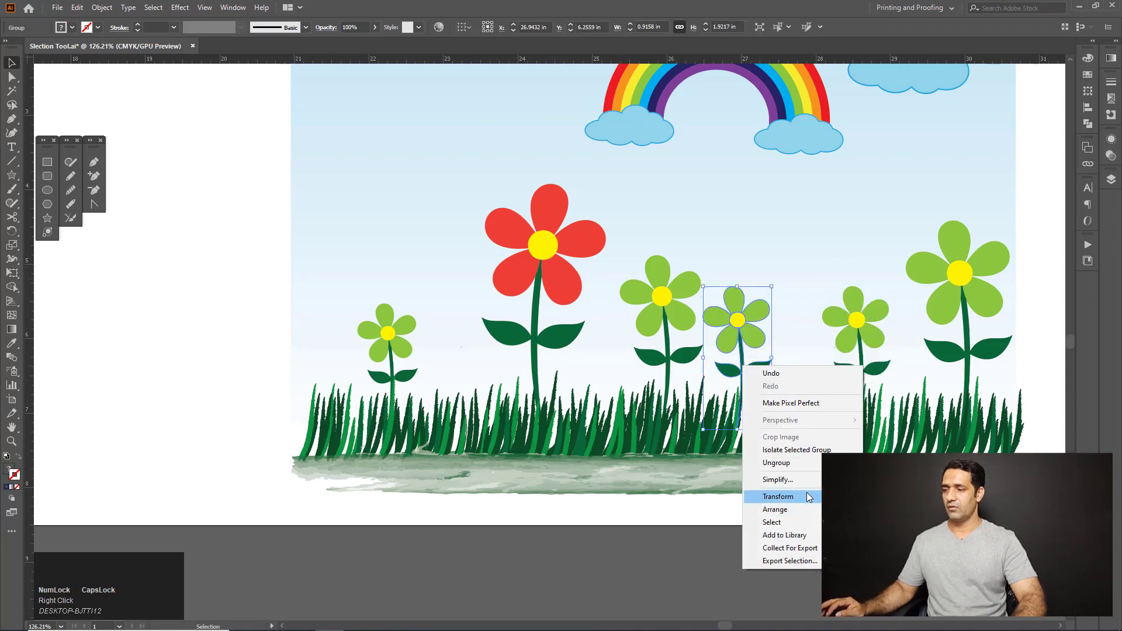
click(888, 539)
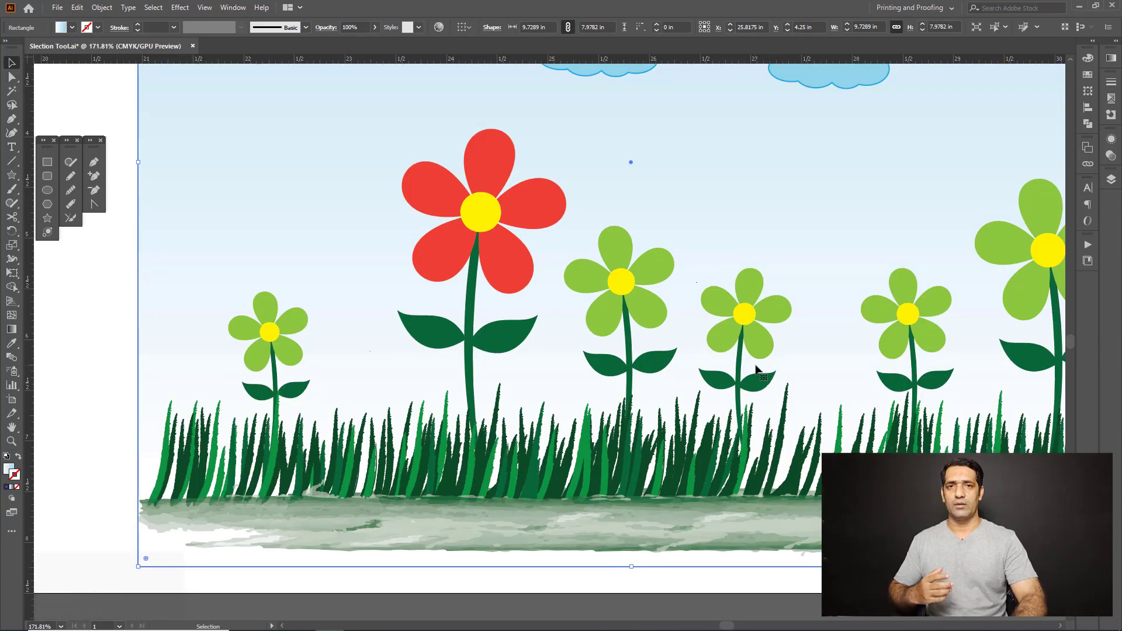
Step: Ungroup the reflected flower copy into its petal group and other parts, and clear the selection
click(749, 338)
right_click(750, 337)
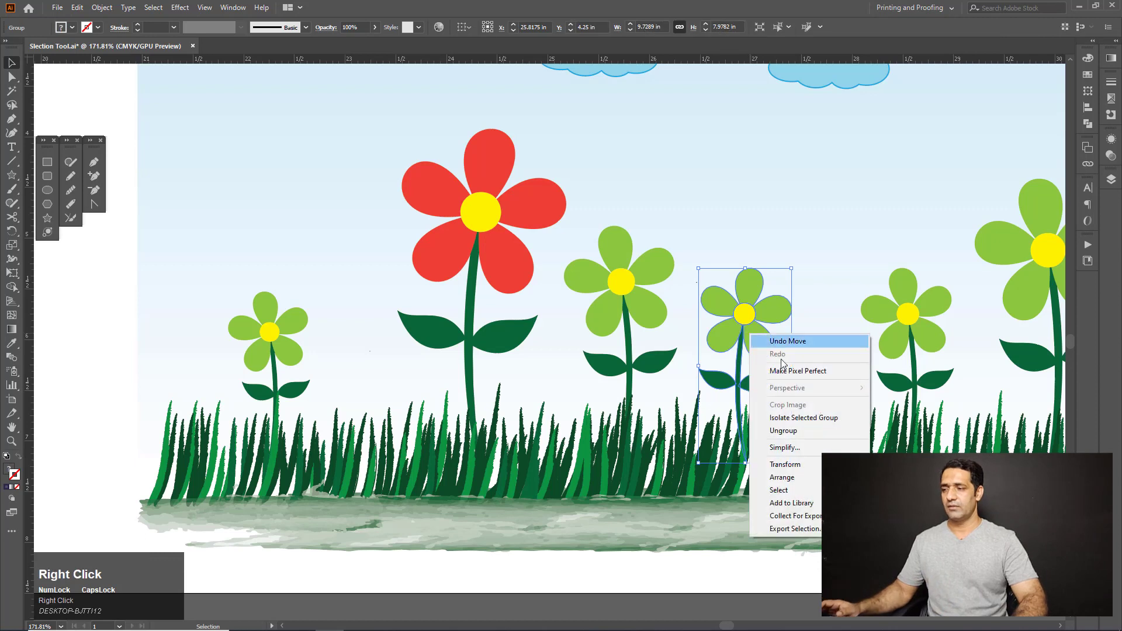
click(771, 430)
click(803, 413)
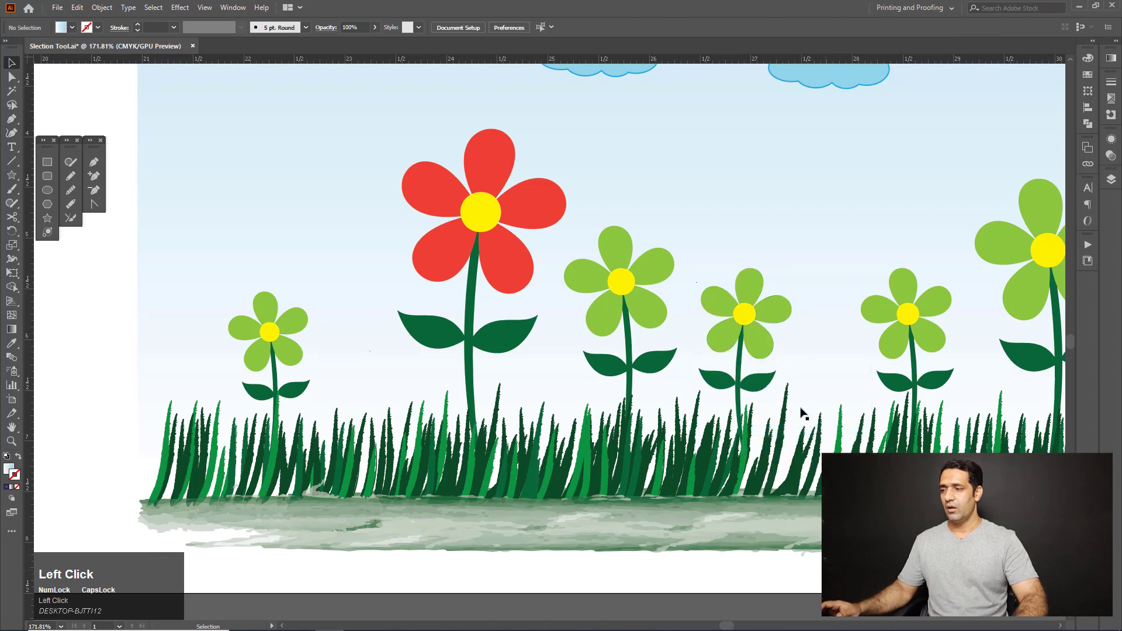
Step: Select the petal group of the ungrouped flower and fill it with a darker green swatch
click(772, 309)
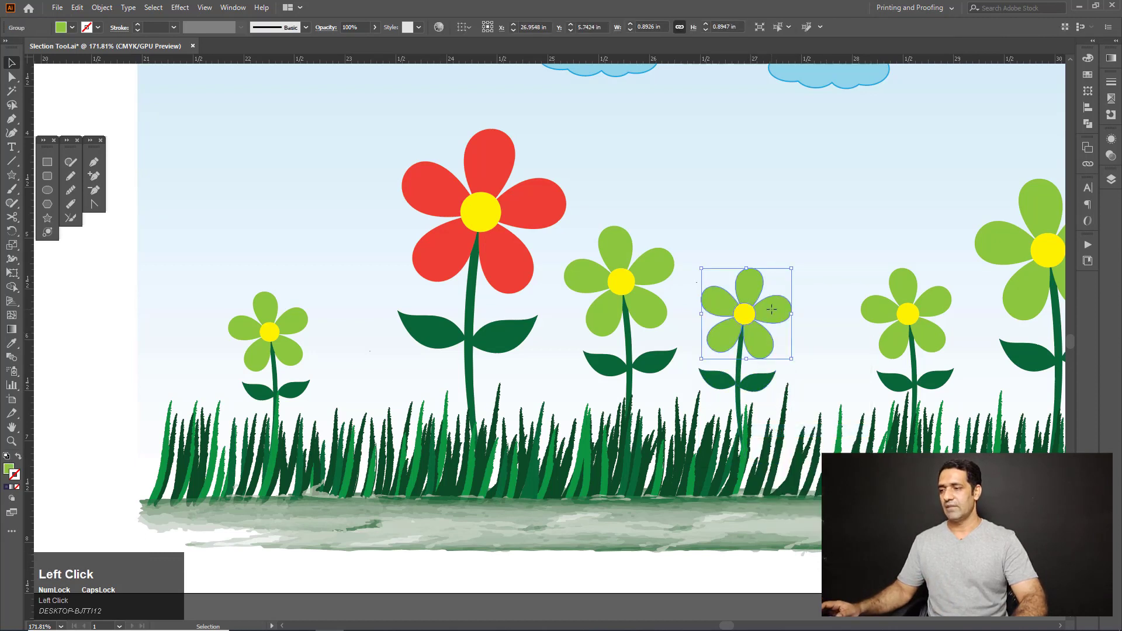
click(72, 28)
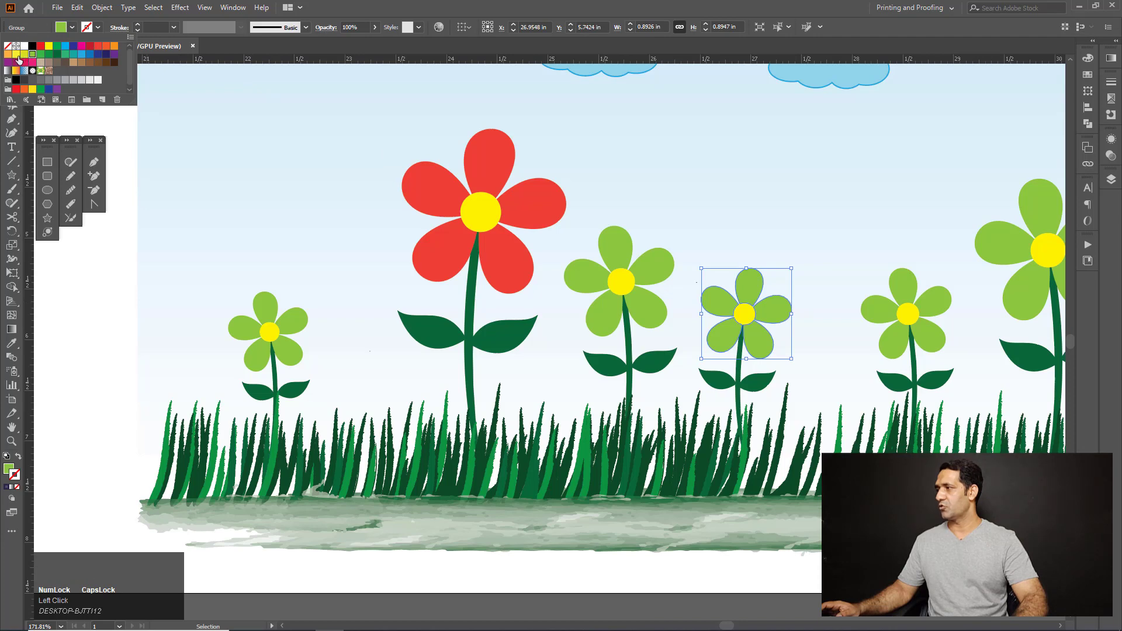
click(41, 55)
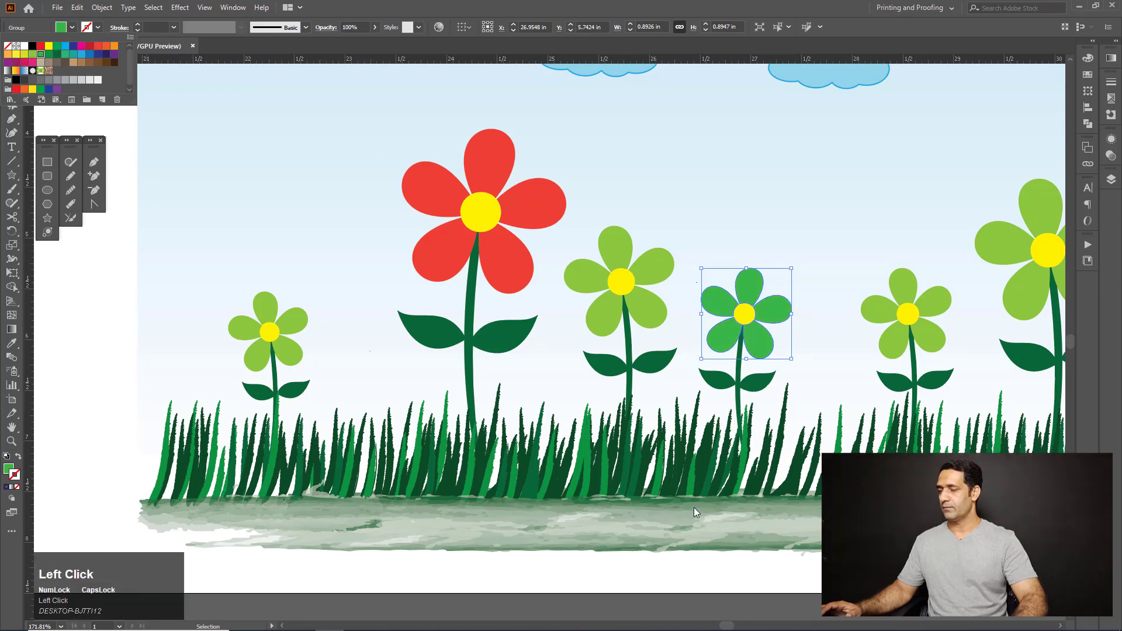
Step: Ungroup the flower just right of the red one and clear the selection
drag(677, 573, 699, 490)
click(625, 236)
key(ctrl+z)
right_click(629, 232)
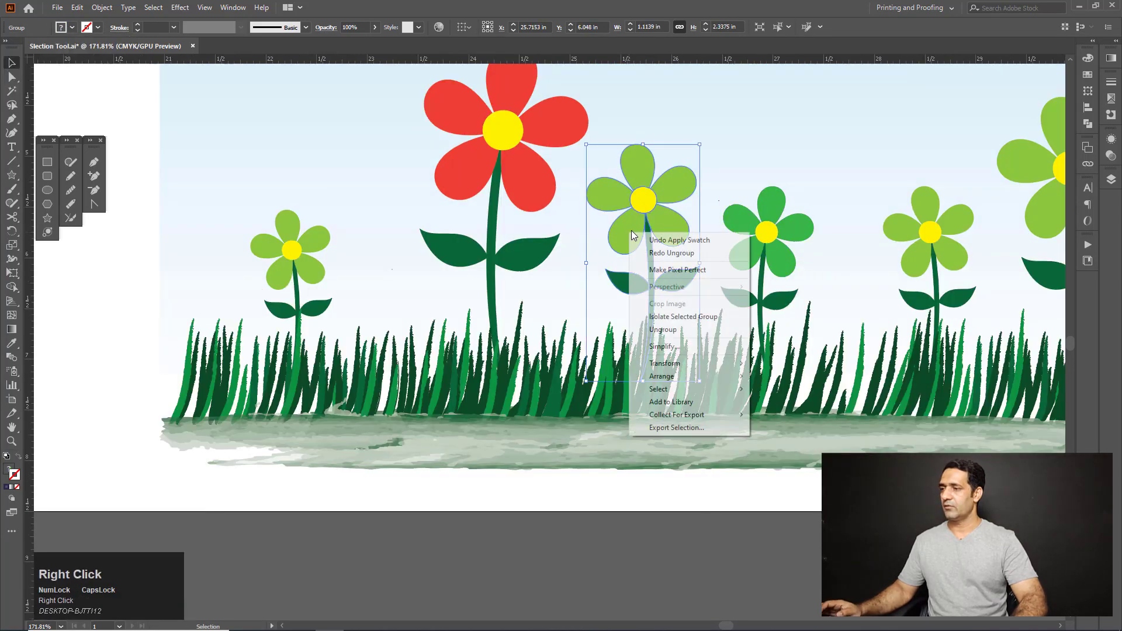
click(663, 331)
click(125, 288)
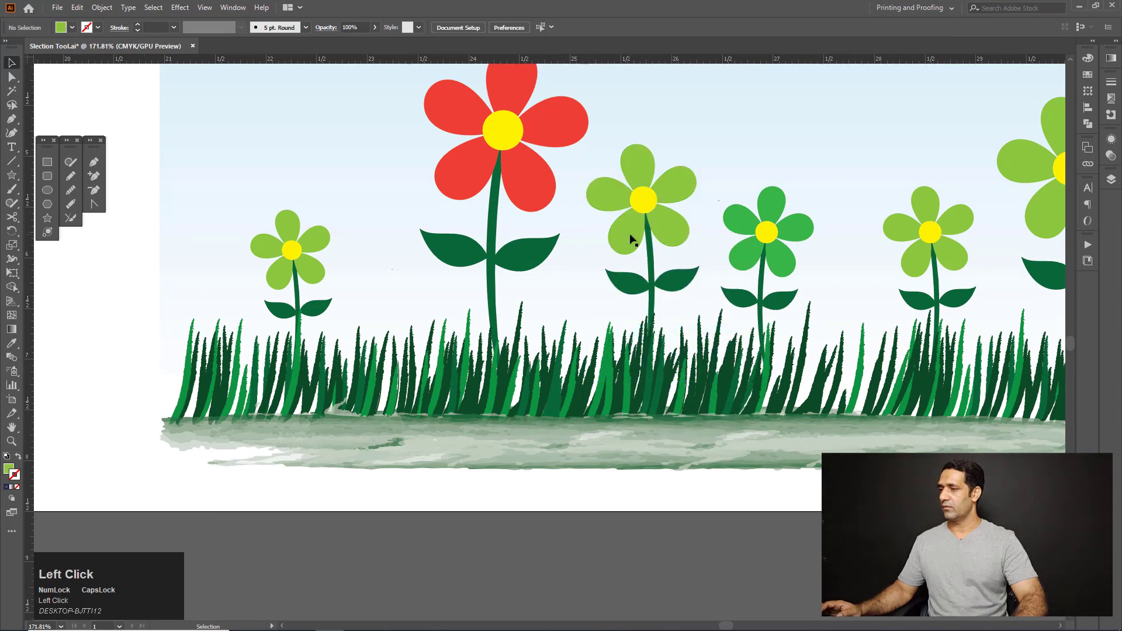
Step: Try to fill the petal group of the flower just right of the red one with an orange swatch
click(632, 238)
click(63, 31)
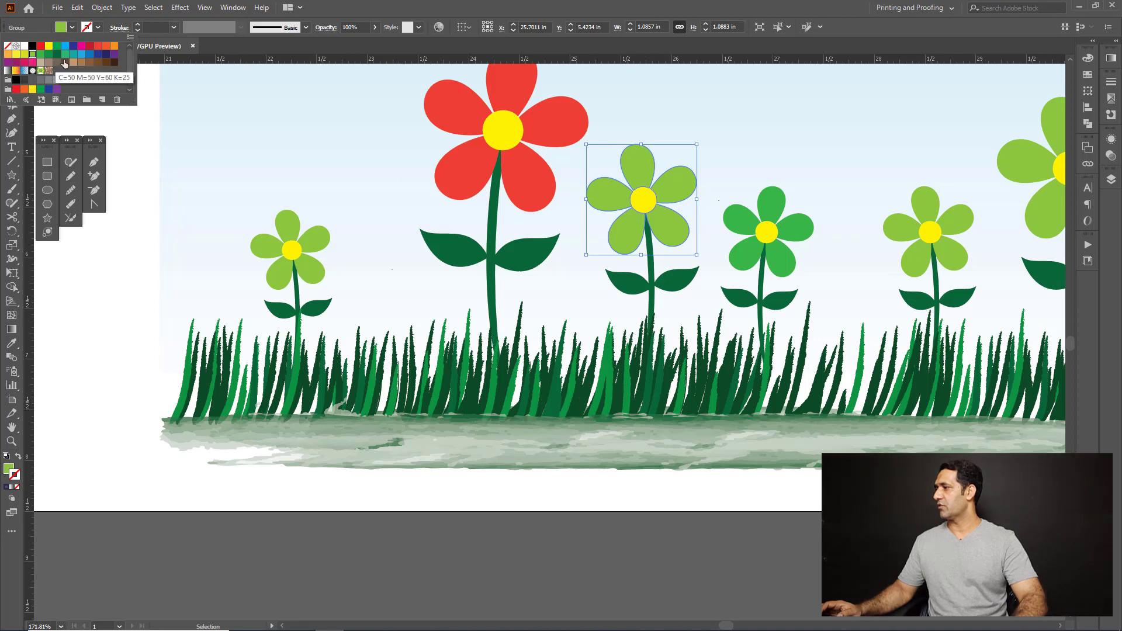
click(114, 47)
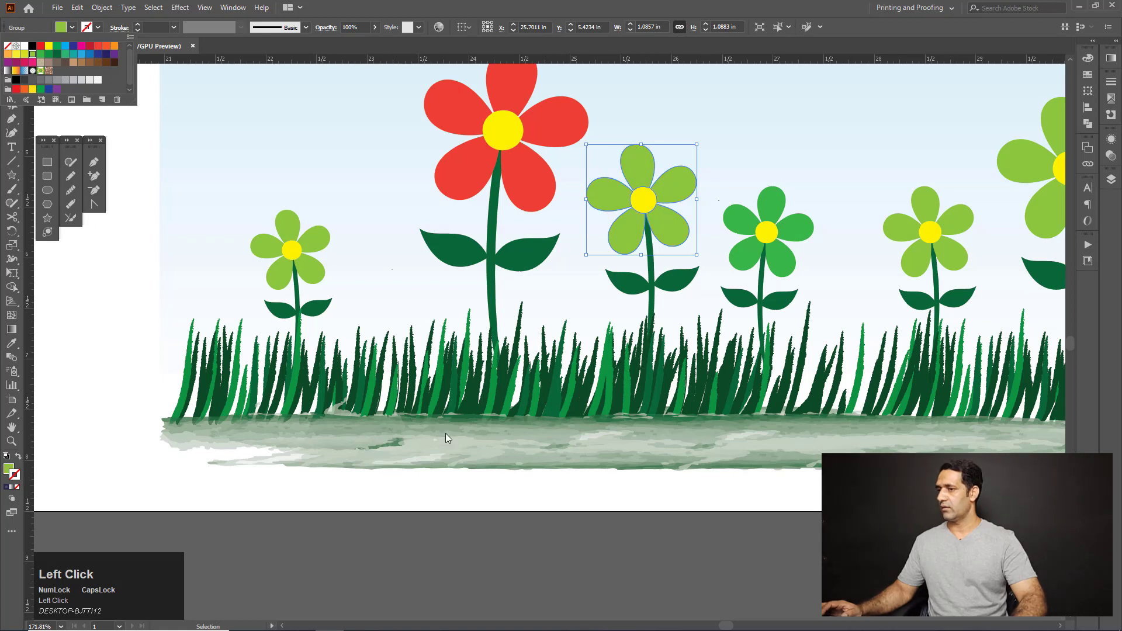
click(565, 500)
Step: Ungroup the leftmost flower and fill its petal group with a purple swatch
right_click(305, 253)
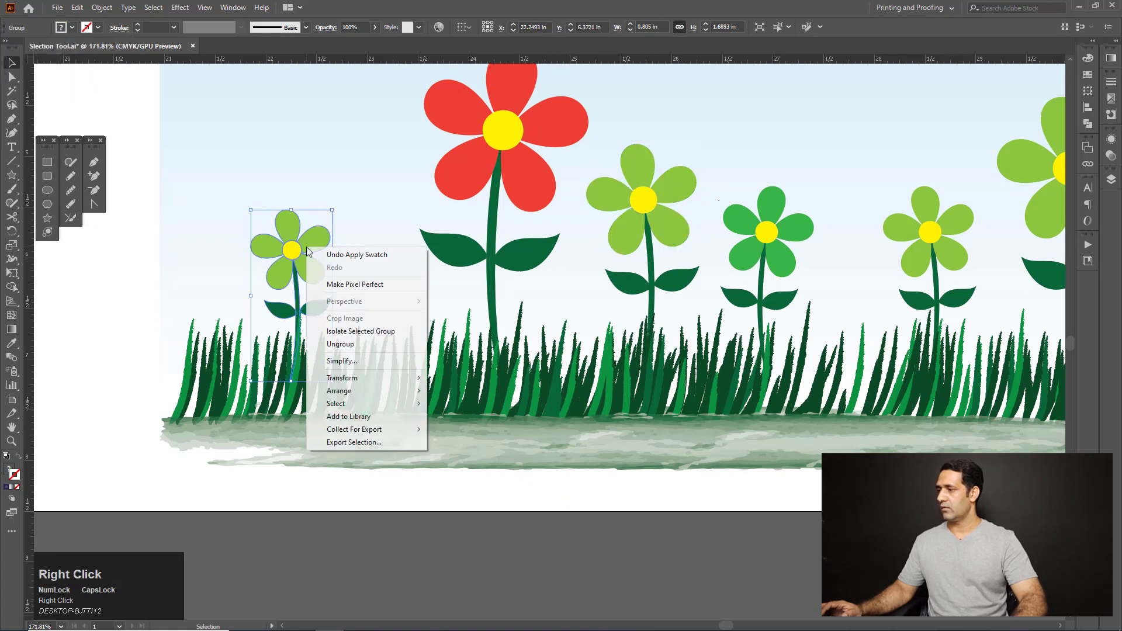
click(183, 278)
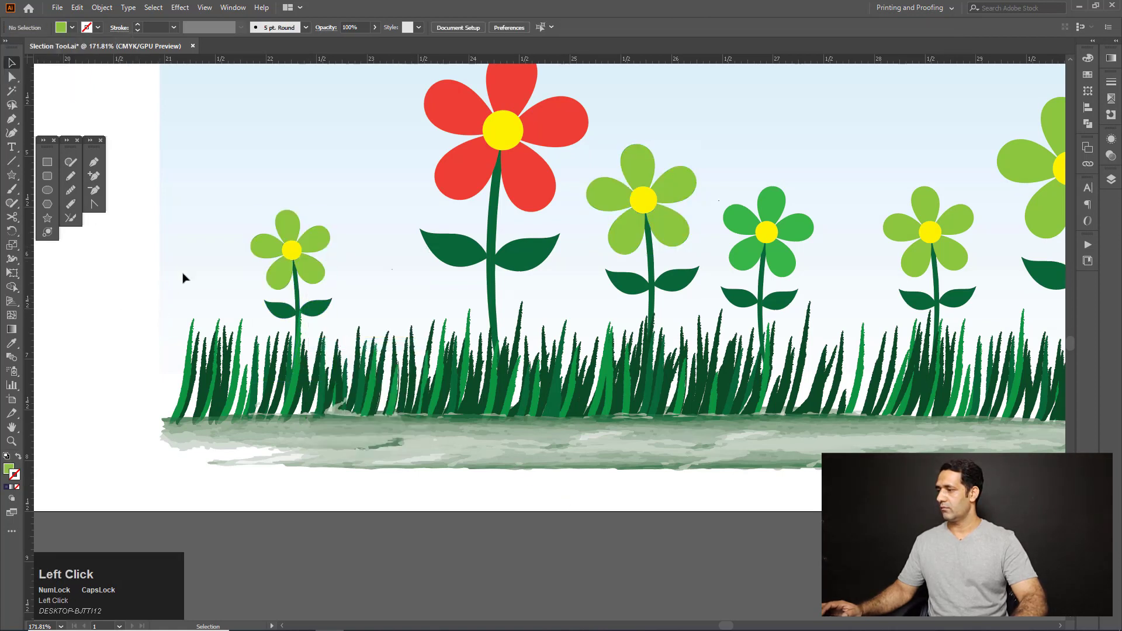
click(292, 231)
click(61, 27)
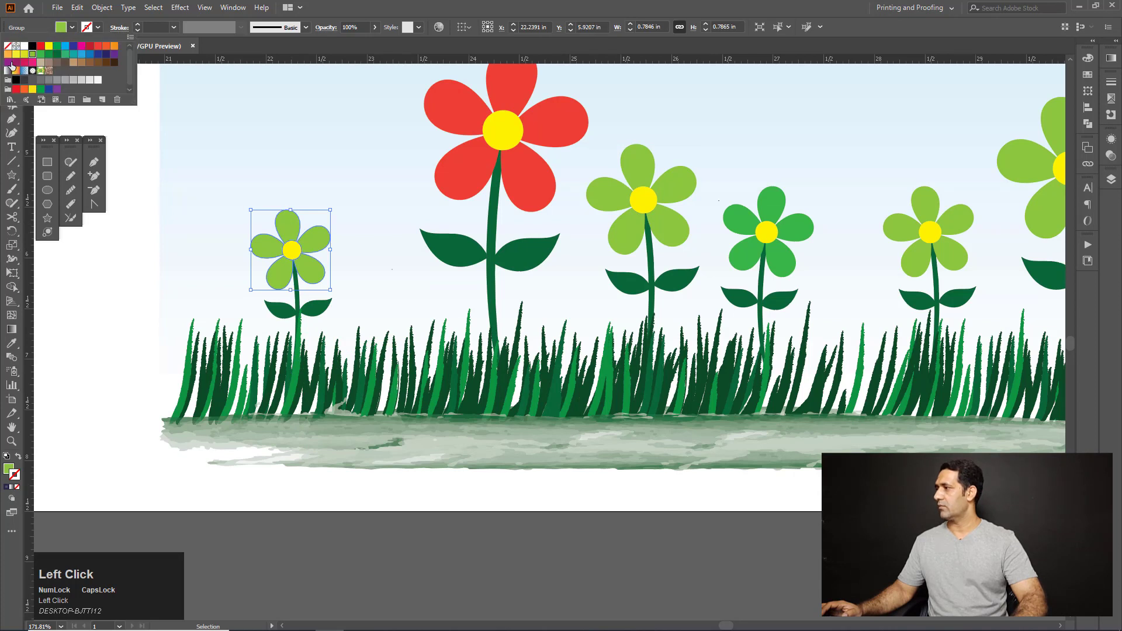
click(10, 62)
click(517, 490)
Step: Fill the petal group of the flower just right of the red one with a dark magenta swatch
drag(694, 184, 598, 191)
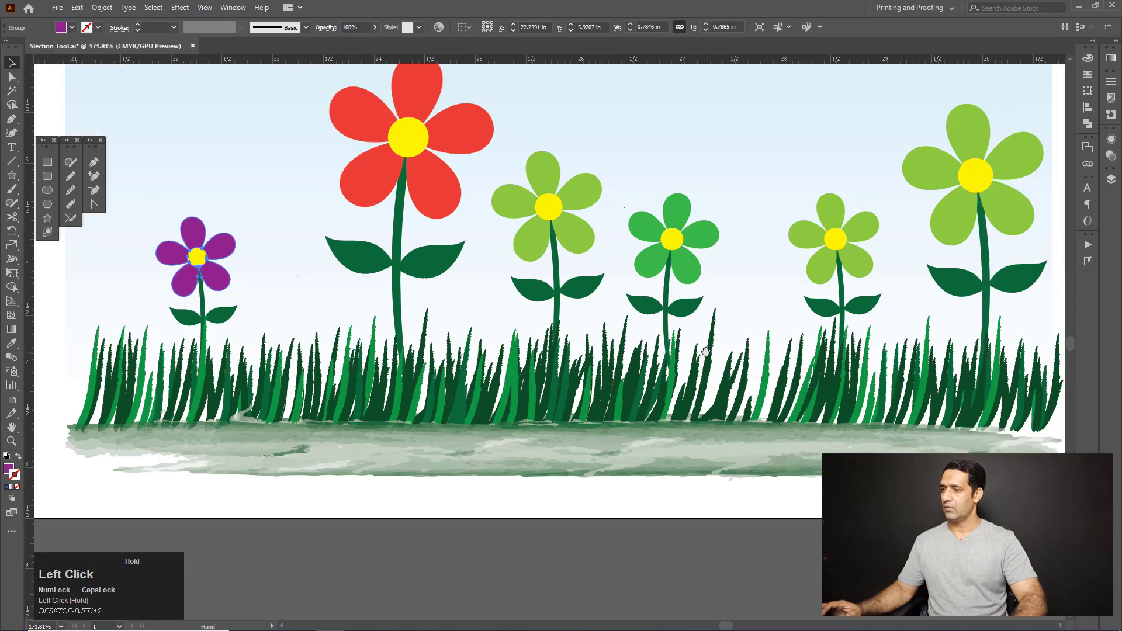
click(592, 191)
click(61, 28)
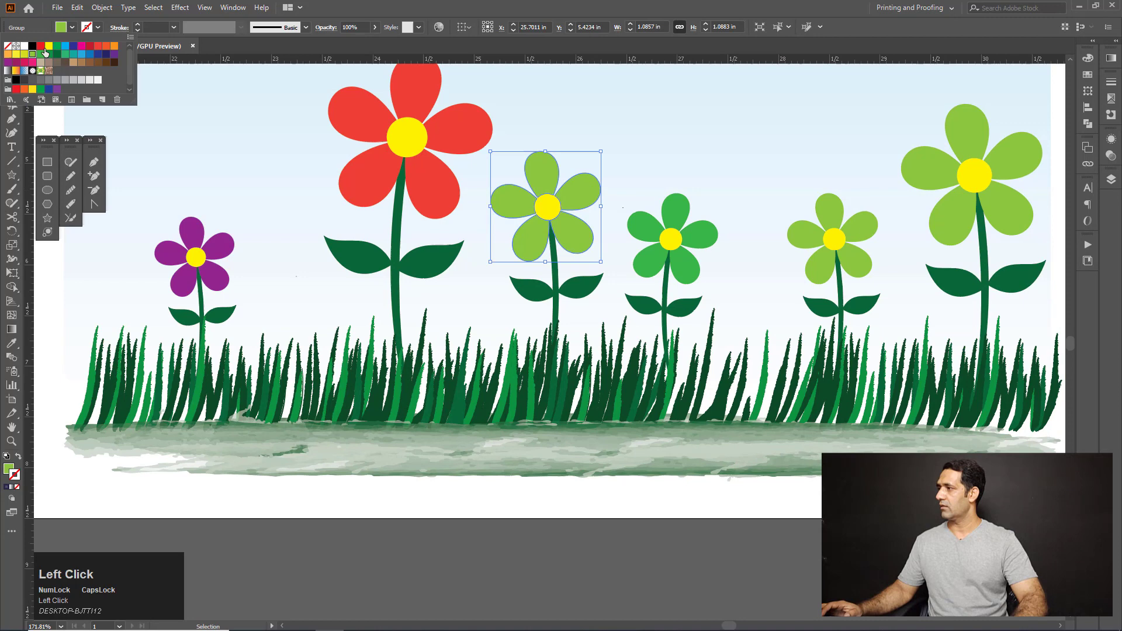
click(15, 62)
click(691, 487)
Step: Ungroup the small light green flower second from the right and select only its petal group
drag(731, 426, 724, 426)
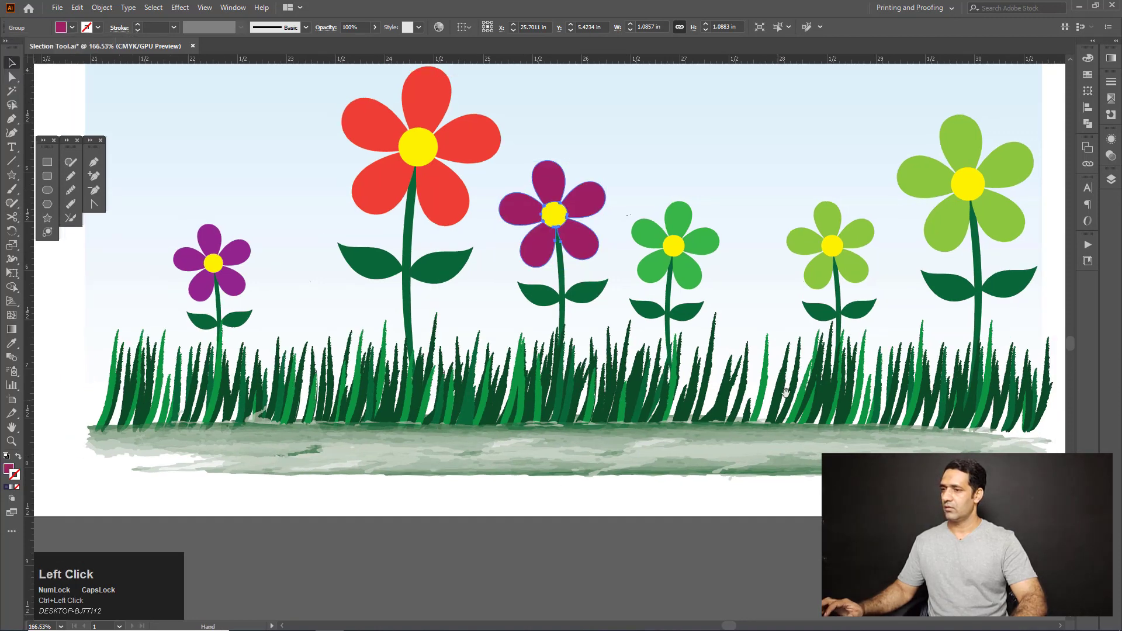
drag(834, 291, 581, 309)
click(615, 255)
right_click(609, 259)
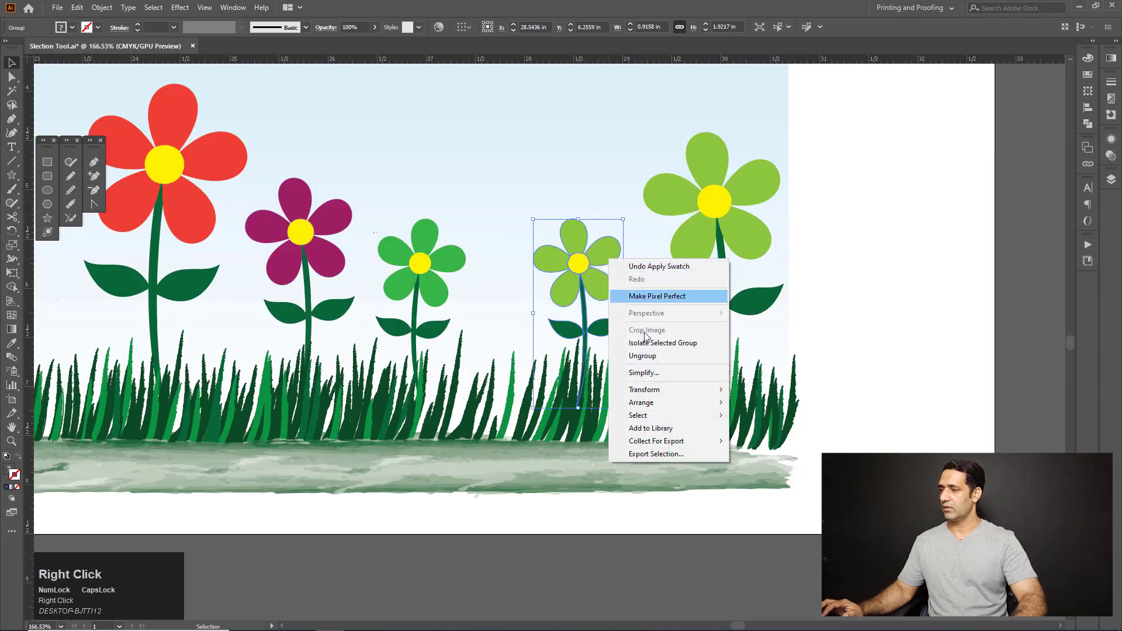
click(648, 357)
click(852, 336)
click(619, 256)
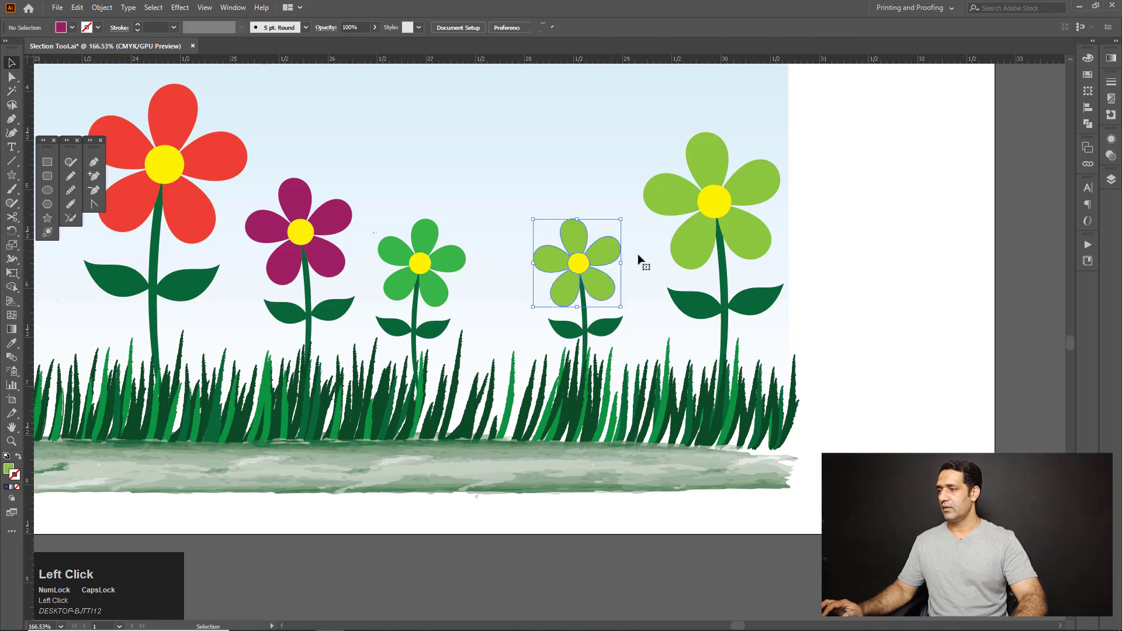
Step: Fill the selected petal group with a dark green swatch
click(61, 27)
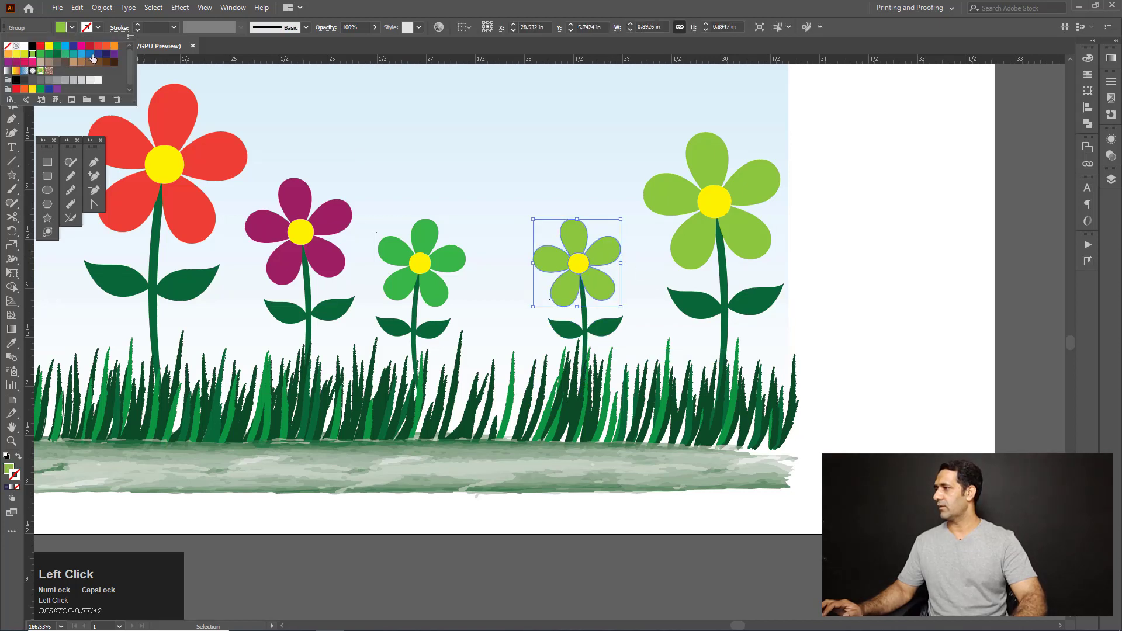
click(57, 54)
click(845, 348)
drag(845, 305, 679, 277)
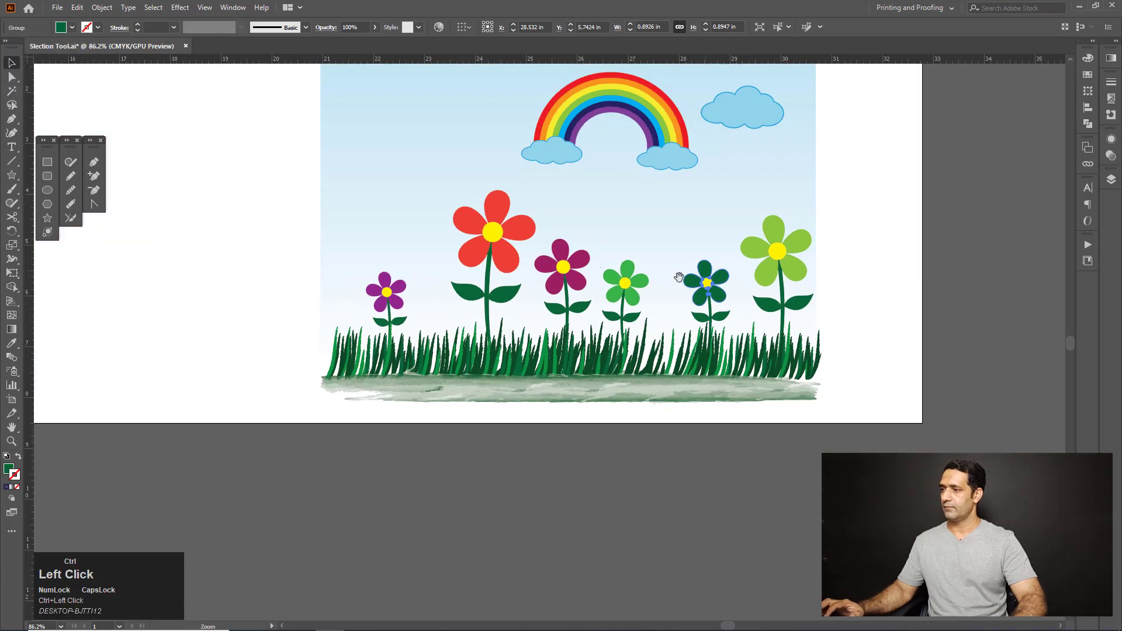
Step: Fill the petal group of the flower second from the right with a bright pink swatch and clear the selection
click(62, 28)
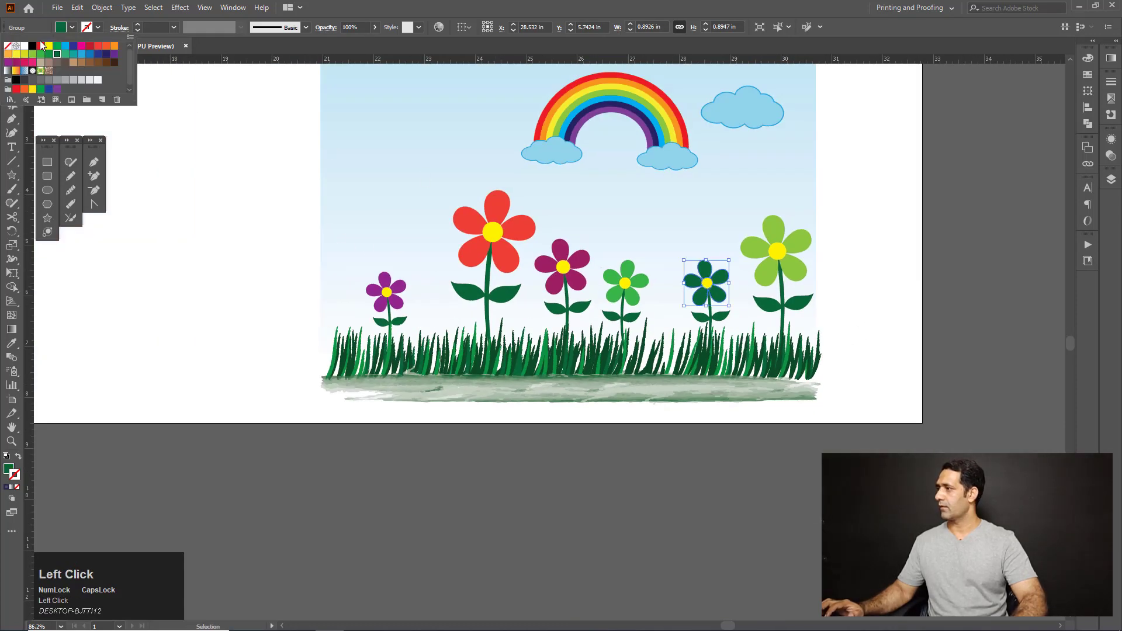
click(33, 63)
click(276, 238)
click(275, 238)
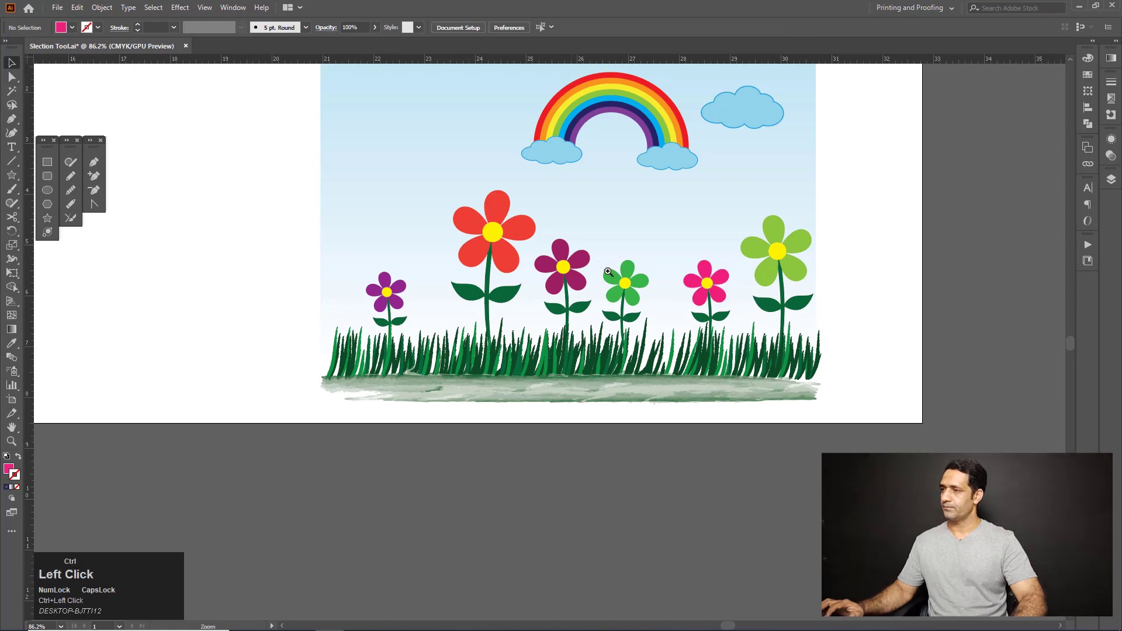
Step: Duplicate the cloud twice into the sky left of the rainbow, one copy high and one lower, and slightly flatten the lower copy
drag(560, 242, 623, 241)
drag(623, 241, 617, 326)
drag(663, 203, 646, 203)
drag(647, 203, 722, 269)
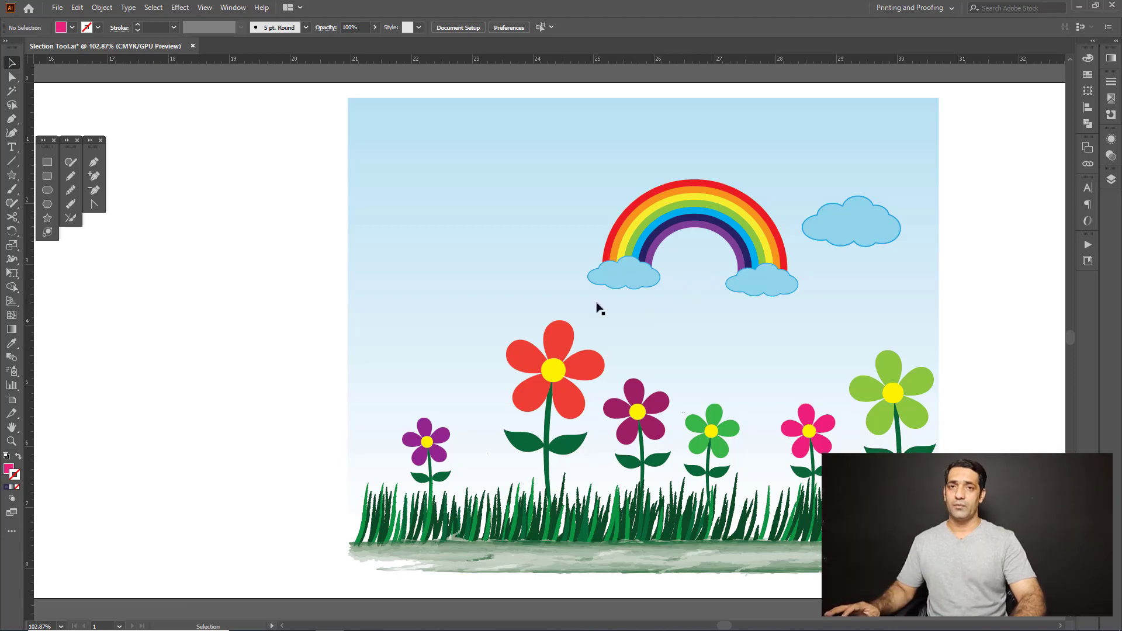
key(ctrl)
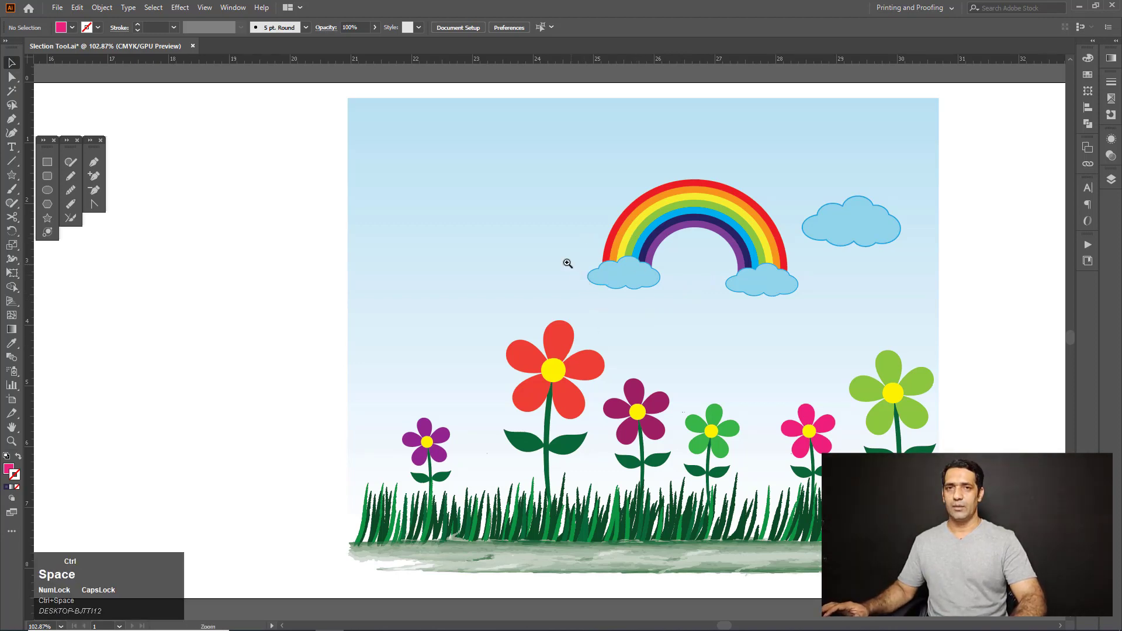
drag(568, 264, 597, 288)
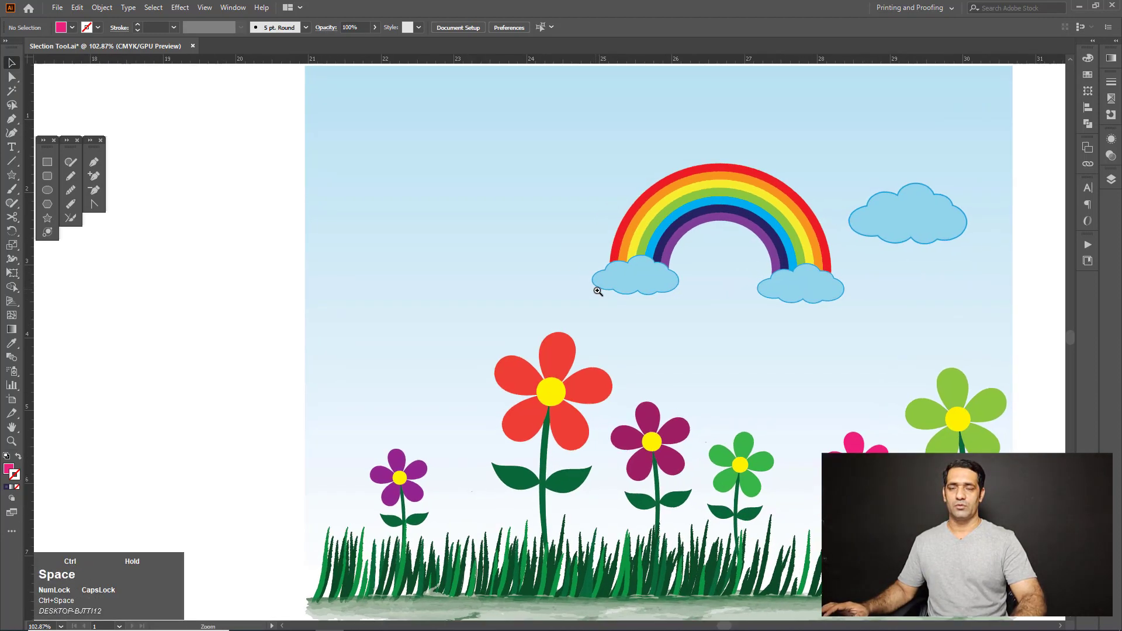
click(898, 222)
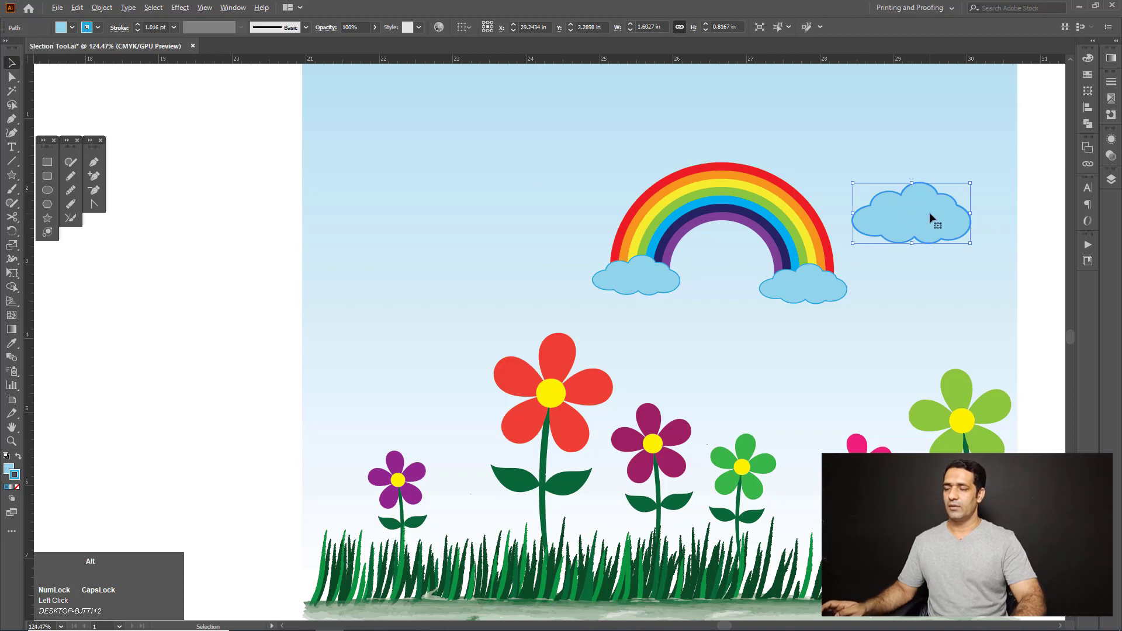
drag(929, 212, 402, 261)
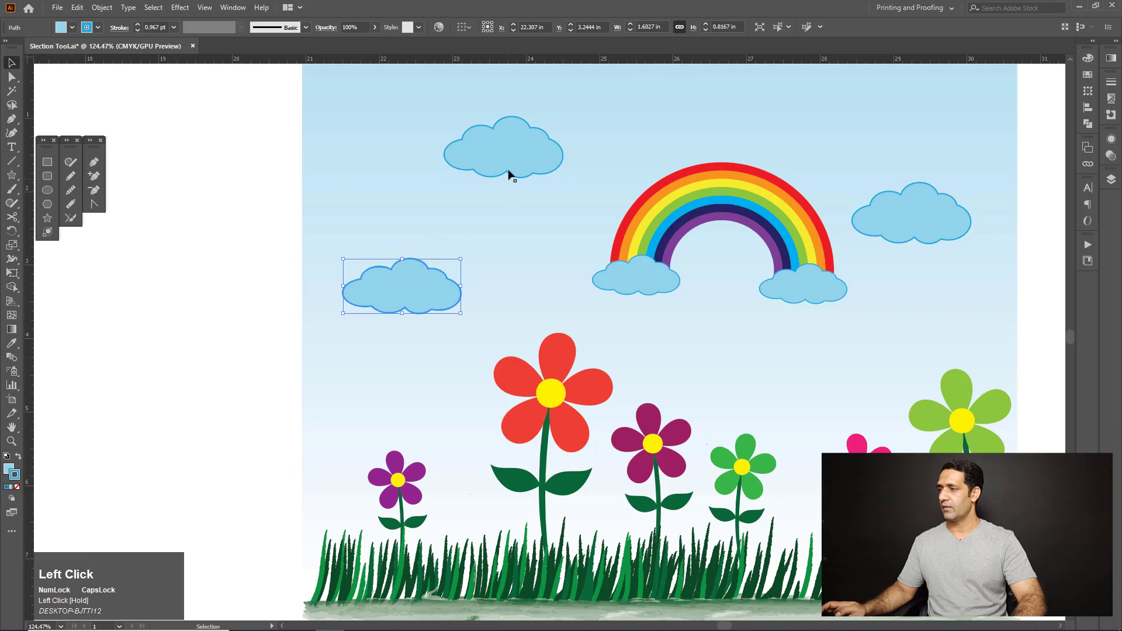
Step: Stretch the upper cloud left of the rainbow taller, and add a strongly flattened copy below it near the sky's left edge
click(504, 128)
drag(504, 118, 504, 109)
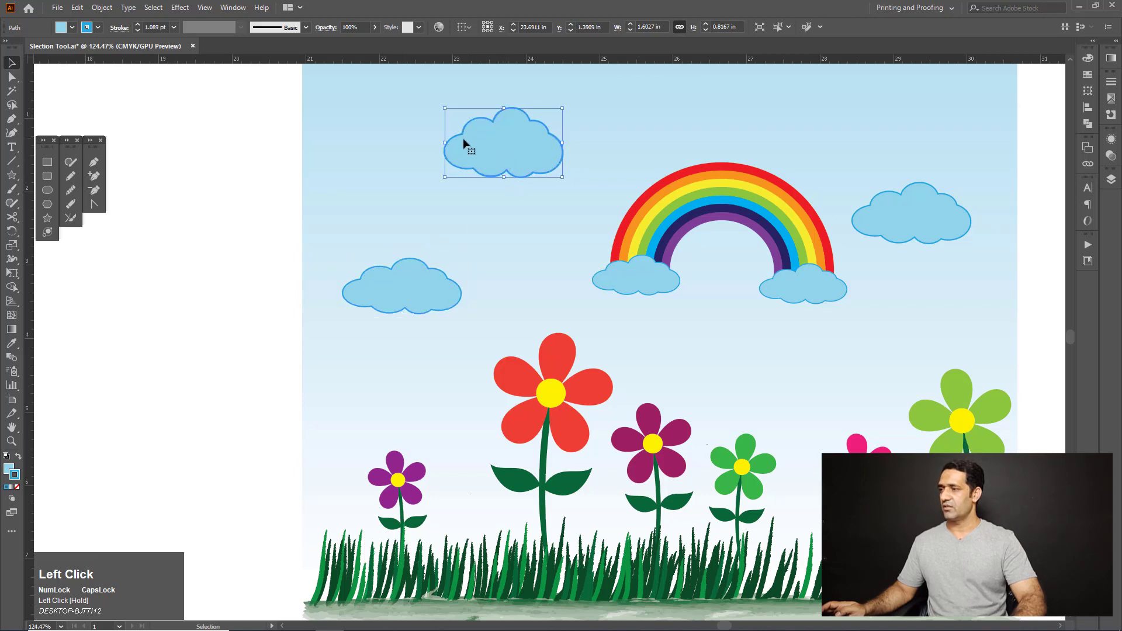
drag(447, 141, 360, 214)
click(693, 262)
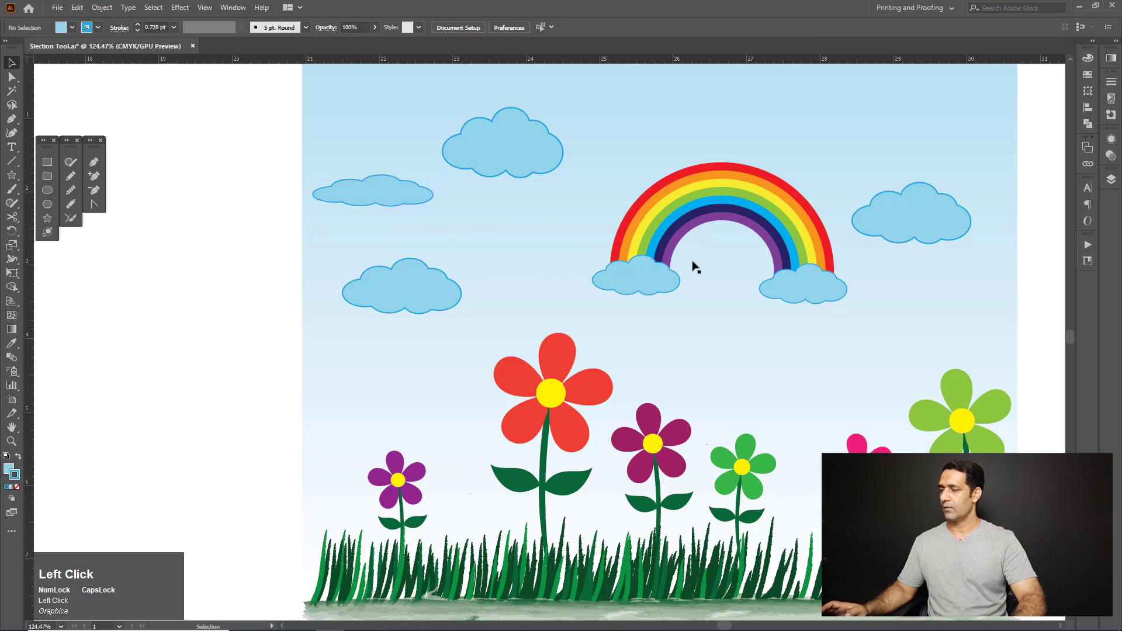
Step: Move the cloud right of the rainbow to the sky's upper right and flatten it, and place a cloud copy about 0.93 in wide below it
drag(843, 236, 750, 279)
mouse_move(840, 198)
mouse_down()
mouse_move(842, 175)
mouse_move(840, 193)
mouse_up()
mouse_move(308, 228)
mouse_down()
mouse_move(802, 355)
mouse_move(867, 348)
mouse_move(873, 269)
mouse_move(840, 266)
mouse_move(876, 272)
mouse_up()
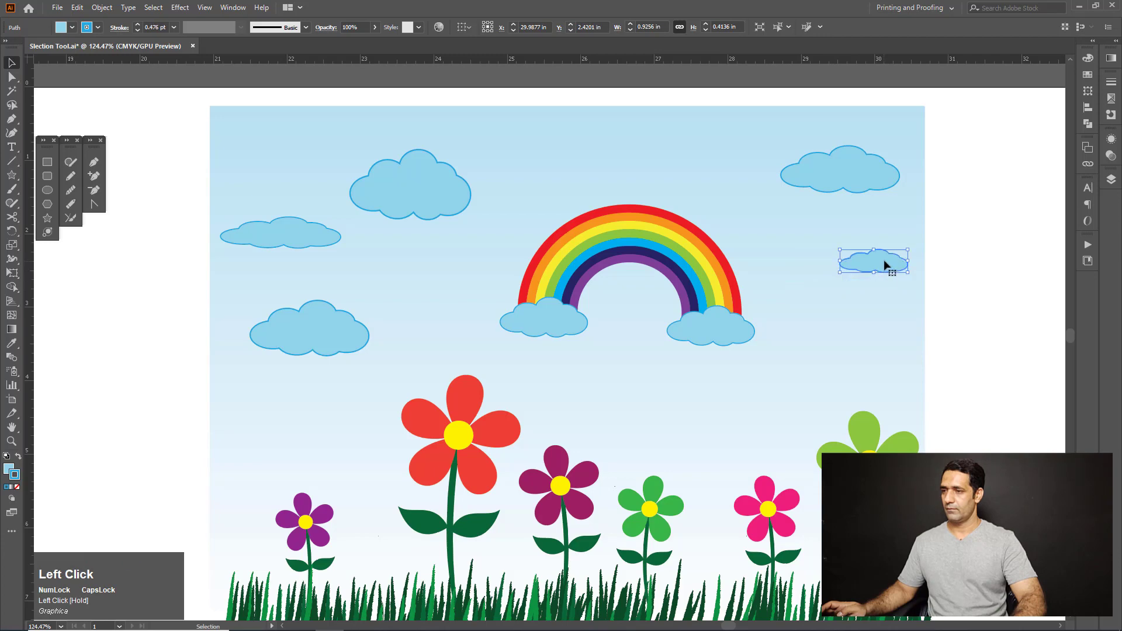
drag(833, 182, 812, 183)
click(951, 316)
key(ctrl+space)
drag(814, 321, 731, 331)
drag(731, 332, 727, 298)
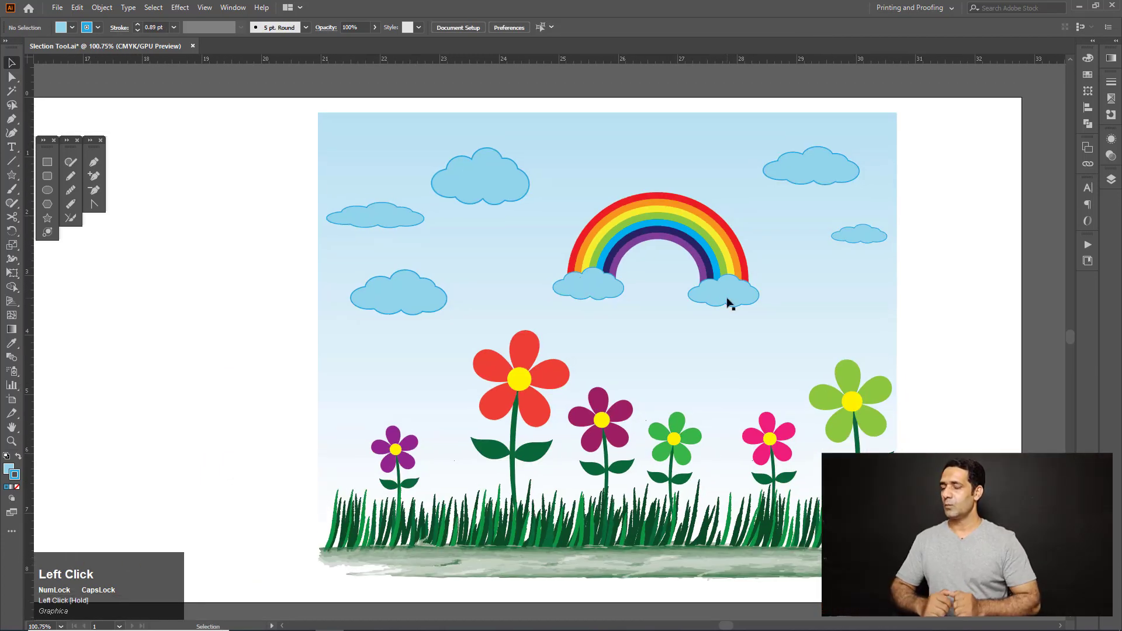